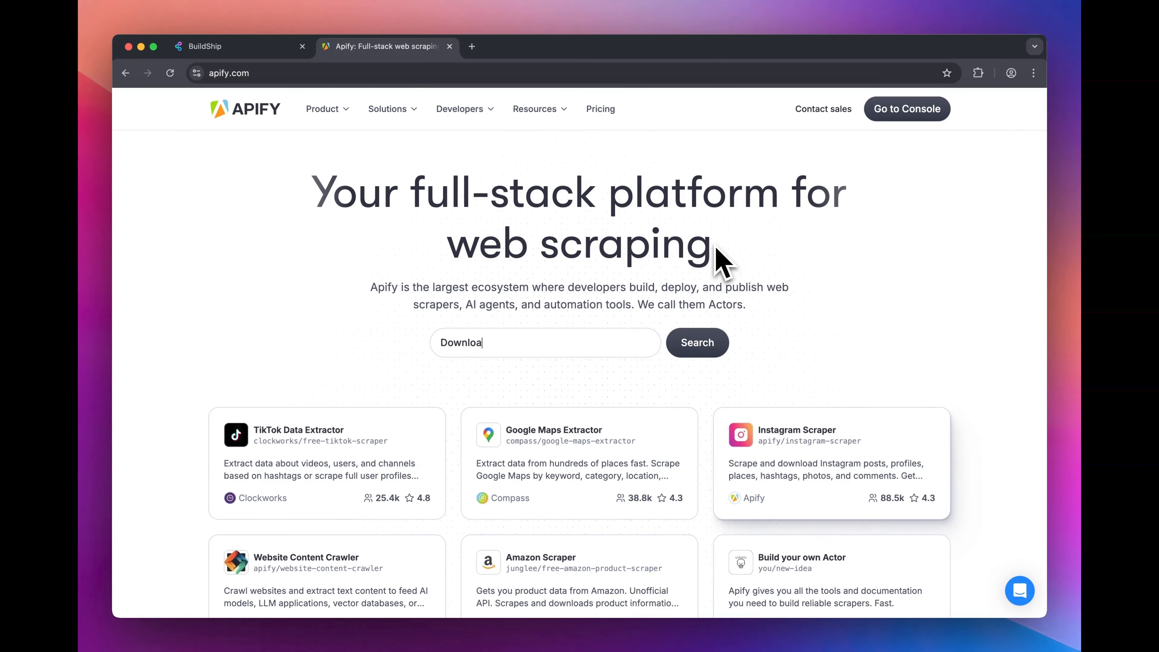
{"action": "key", "text": "BackSpace"}
{"action": "key", "text": "BackSpace"}
{"action": "key", "text": "BackSpace"}
{"action": "key", "text": "BackSpace"}
{"action": "key", "text": "BackSpace"}
{"action": "key", "text": "BackSpace"}
{"action": "key", "text": "BackSpace"}
{"action": "type", "text": "Crawl website to feed AI"}
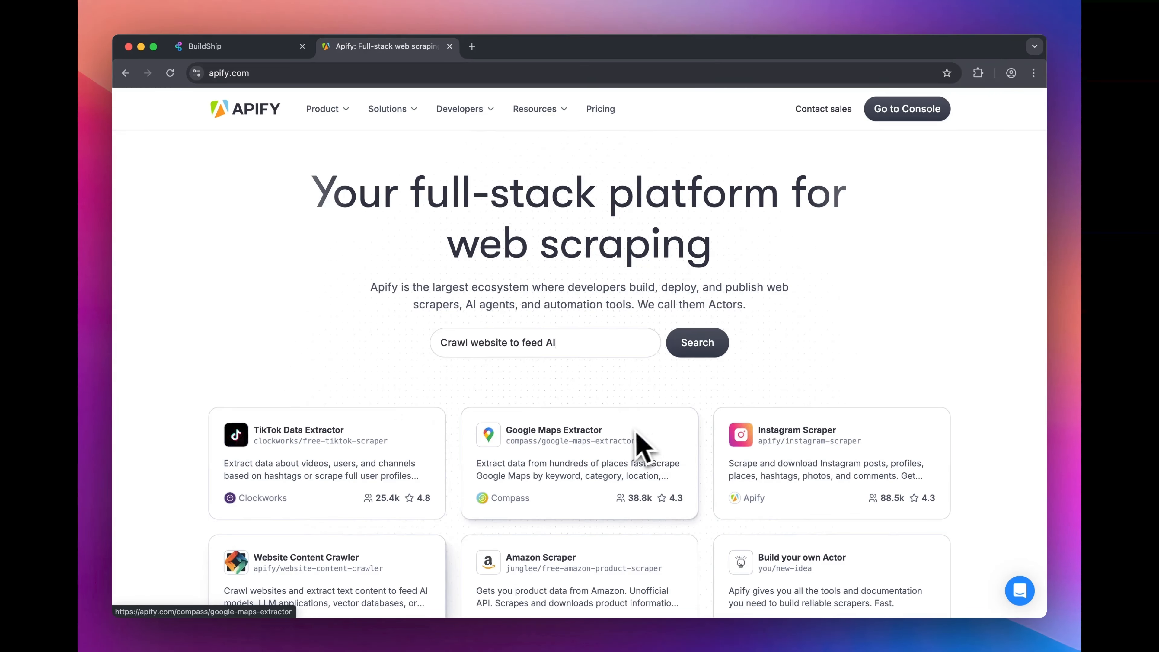
{"action": "scroll", "coordinate": [640, 446], "scroll_direction": "down", "scroll_amount": 2}
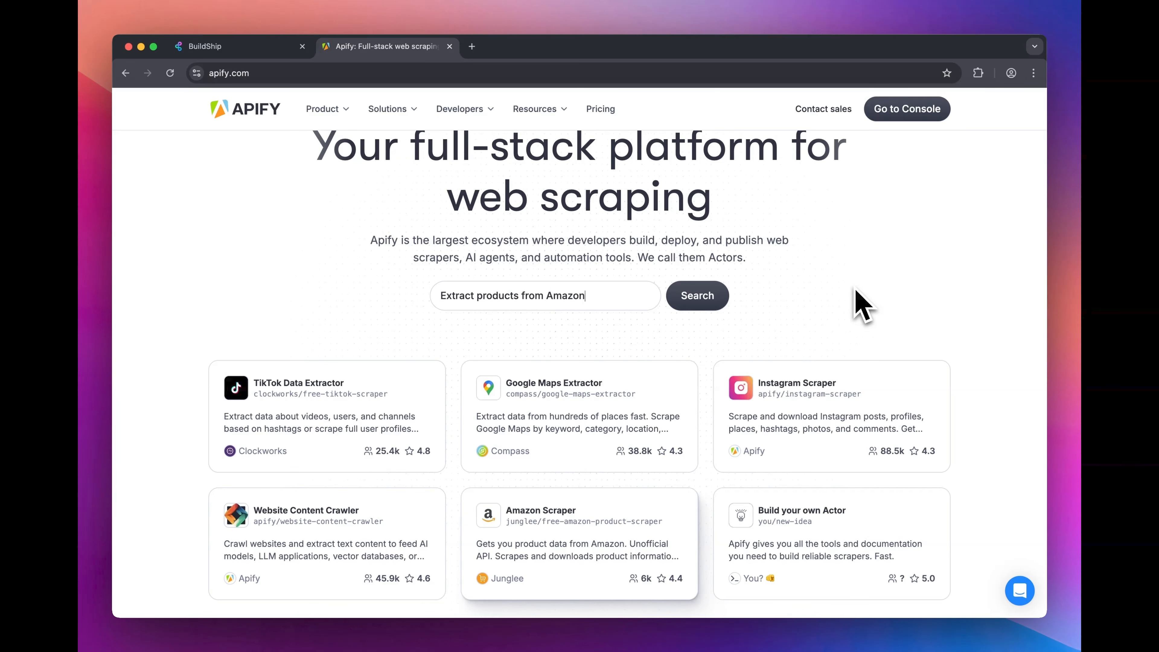
{"action": "scroll", "coordinate": [863, 304], "scroll_direction": "up", "scroll_amount": 2}
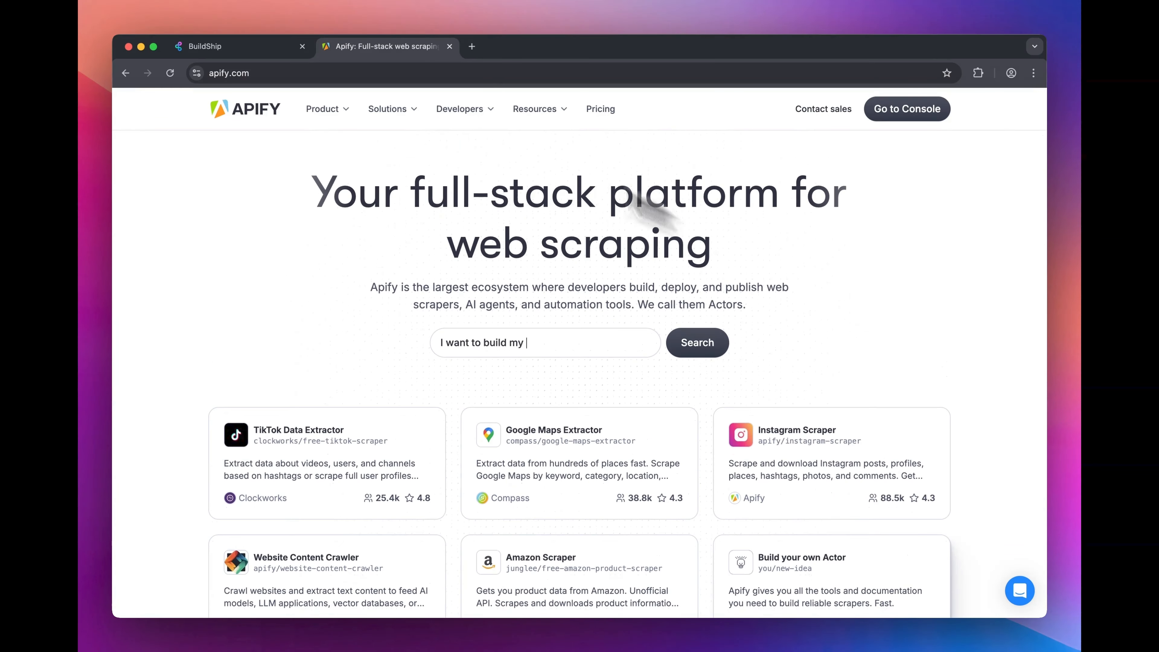
Step: Switch to BuildShip and run a test of the YouTube Quiz Generator flow with the prefilled video URL
{"action": "left_click", "coordinate": [274, 46]}
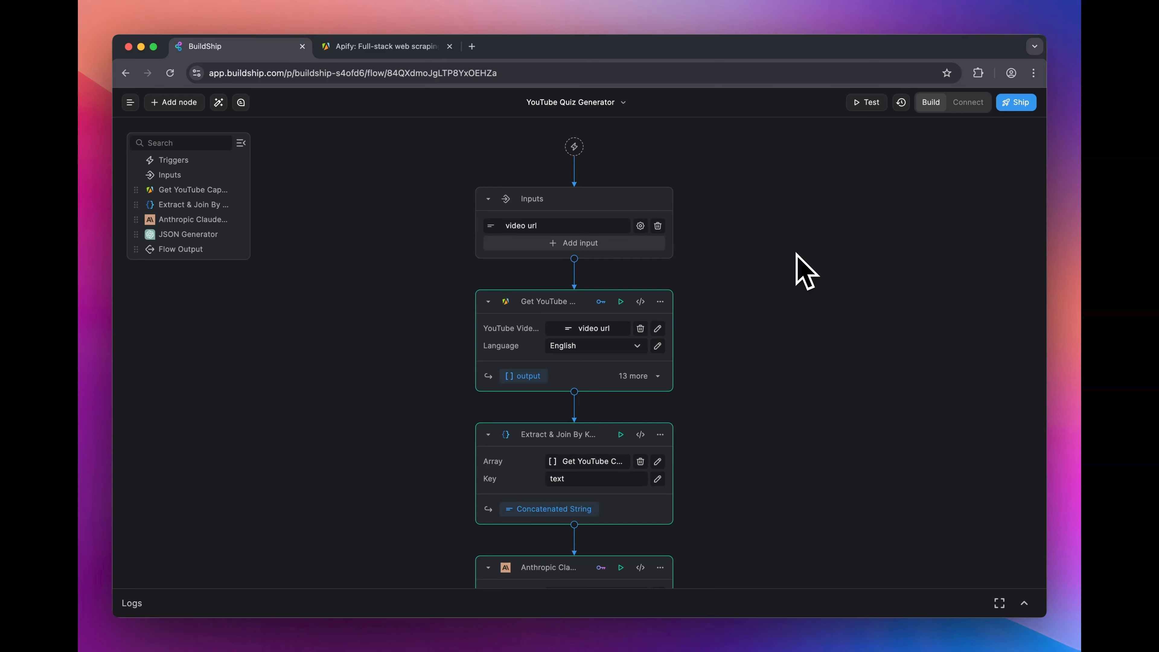
{"action": "scroll", "coordinate": [805, 273], "scroll_direction": "down", "scroll_amount": 1}
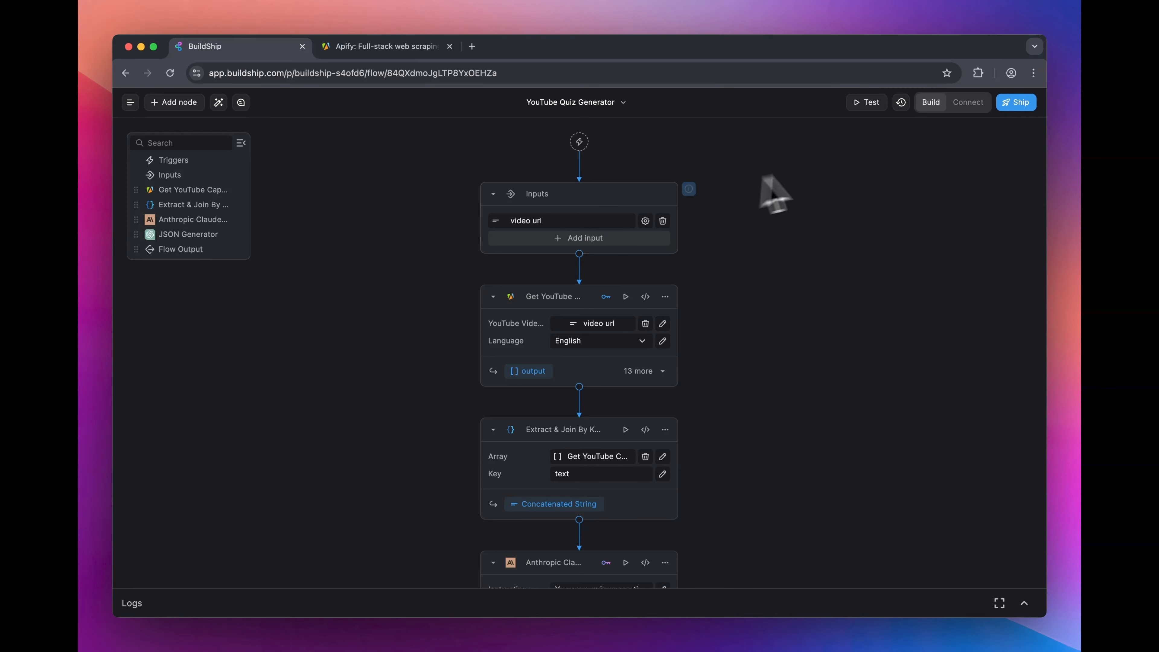
{"action": "left_click", "coordinate": [866, 103]}
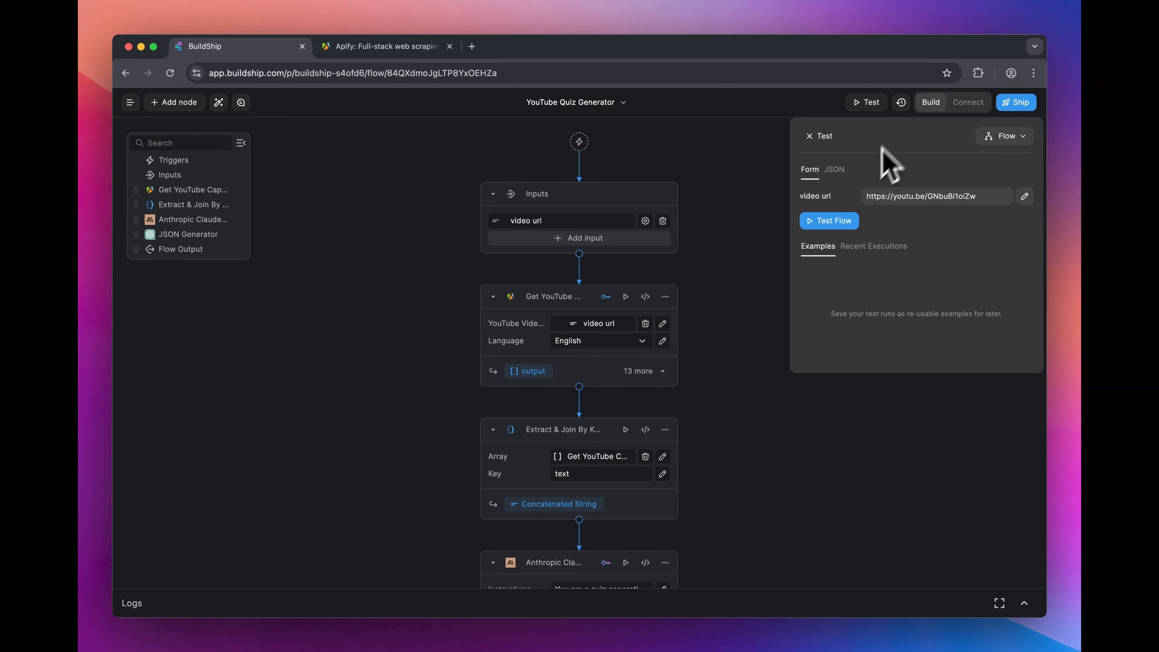
{"action": "left_click", "coordinate": [830, 221]}
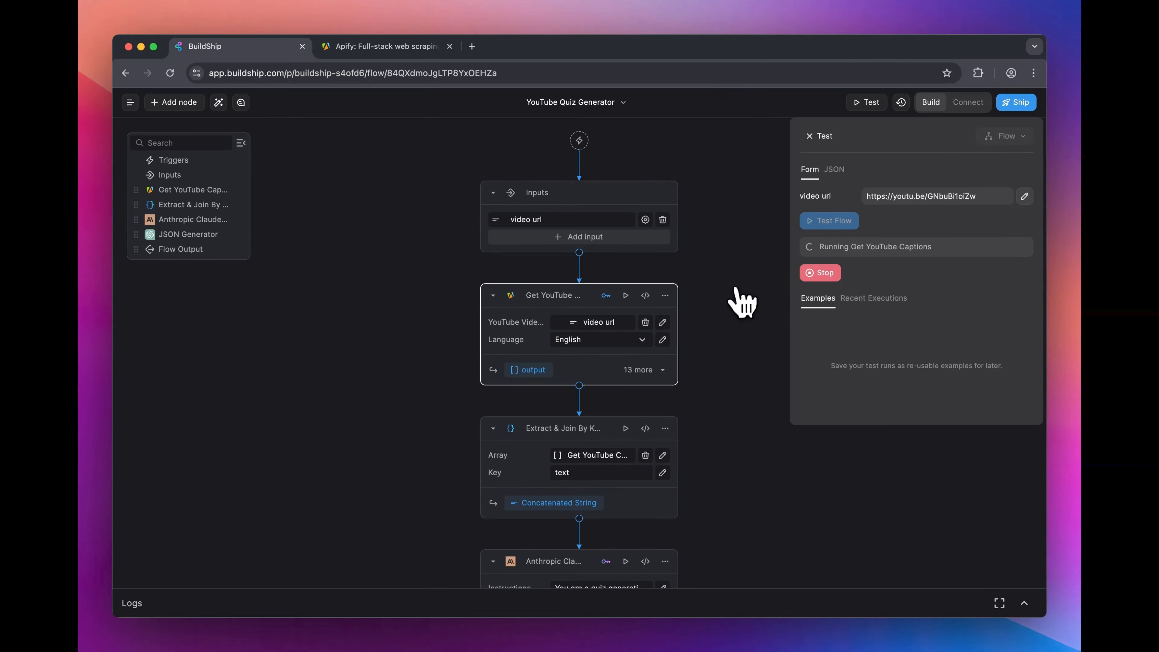
Step: Examine the flow's nodes down to Flow Output and read the quiz questions in the enlarged test result
{"action": "scroll", "coordinate": [742, 301], "scroll_direction": "down", "scroll_amount": 3}
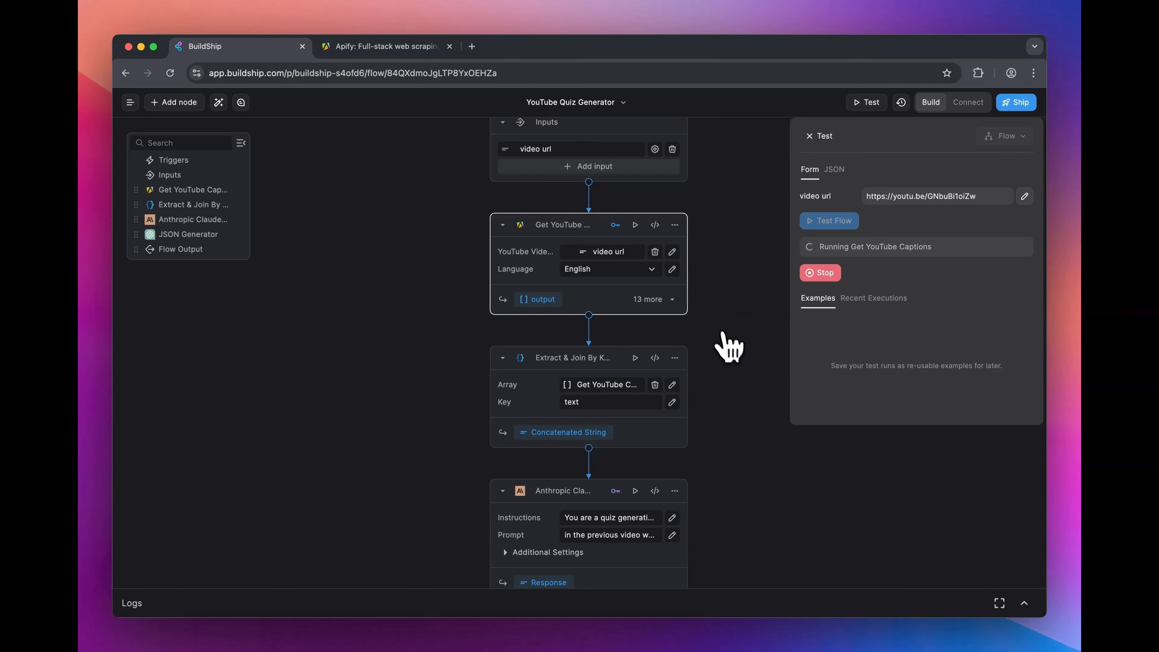
{"action": "scroll", "coordinate": [727, 339], "scroll_direction": "down", "scroll_amount": 2}
{"action": "scroll", "coordinate": [726, 339], "scroll_direction": "down", "scroll_amount": 8}
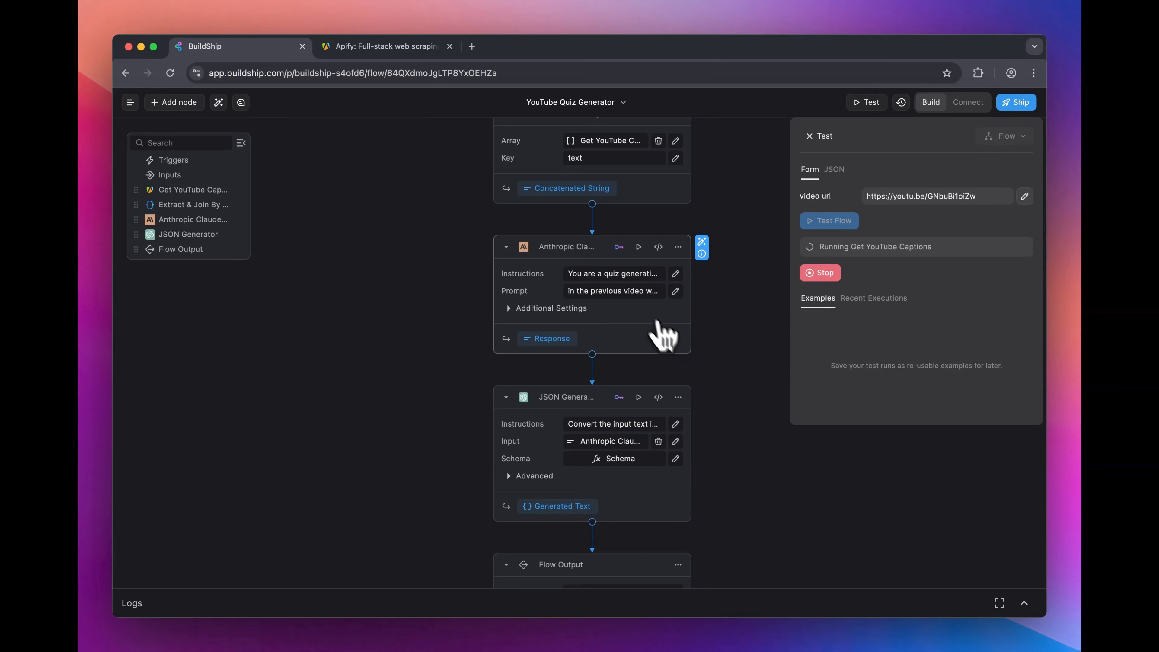
{"action": "scroll", "coordinate": [671, 338], "scroll_direction": "down", "scroll_amount": 2}
{"action": "scroll", "coordinate": [752, 349], "scroll_direction": "down", "scroll_amount": 2}
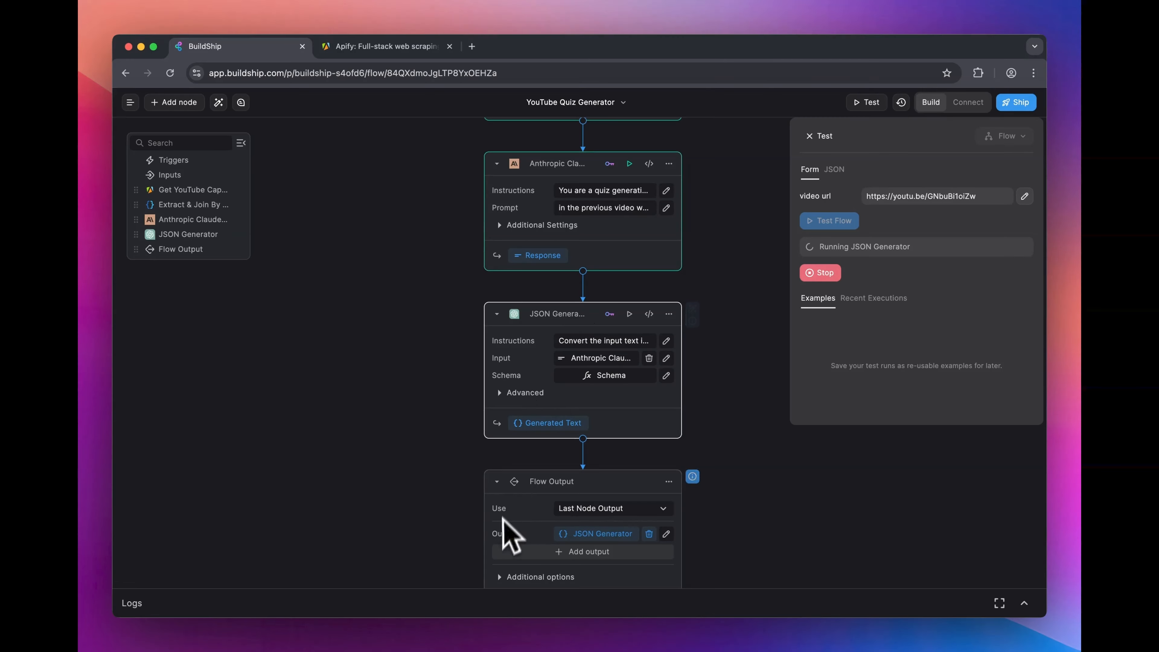
{"action": "left_click", "coordinate": [1021, 246]}
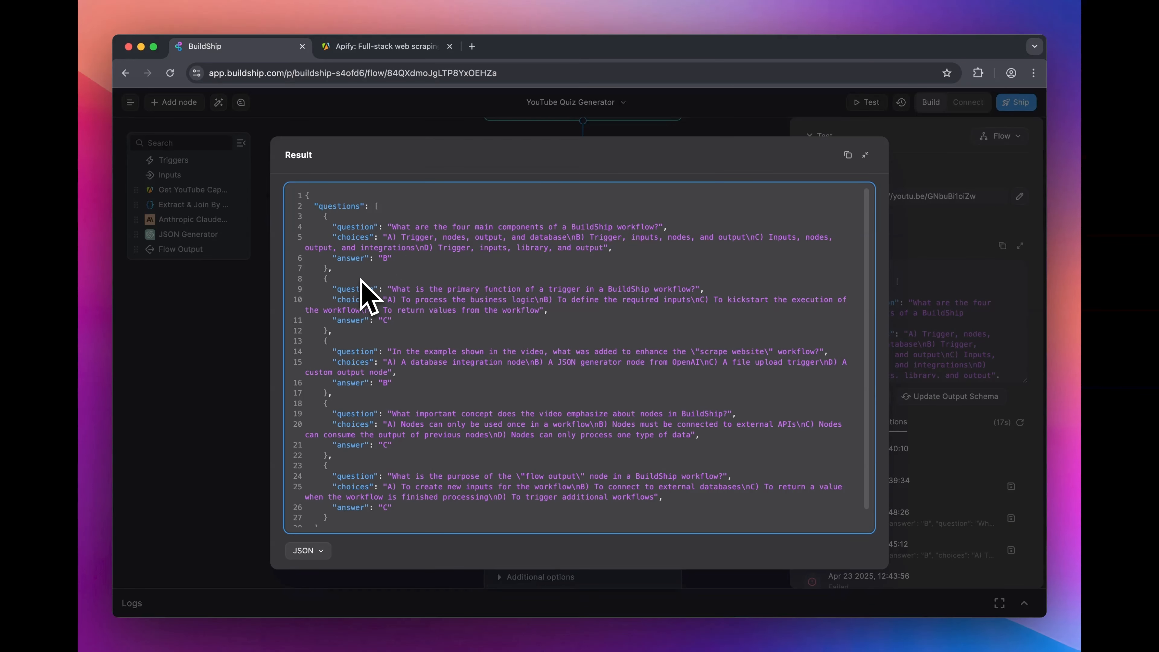
{"action": "scroll", "coordinate": [368, 295], "scroll_direction": "down", "scroll_amount": 1}
{"action": "scroll", "coordinate": [368, 295], "scroll_direction": "up", "scroll_amount": 1}
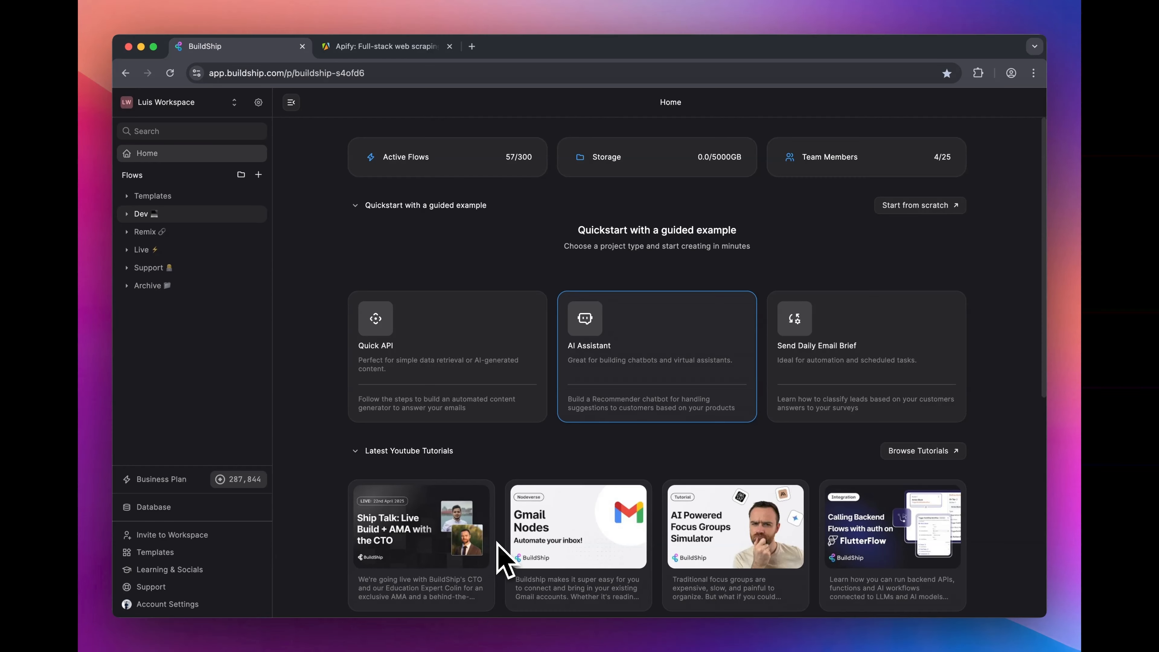
Step: Switch to Apify and open the YouTube Video Subtitles (captions) Scraper actor in its console
{"action": "left_click", "coordinate": [391, 47]}
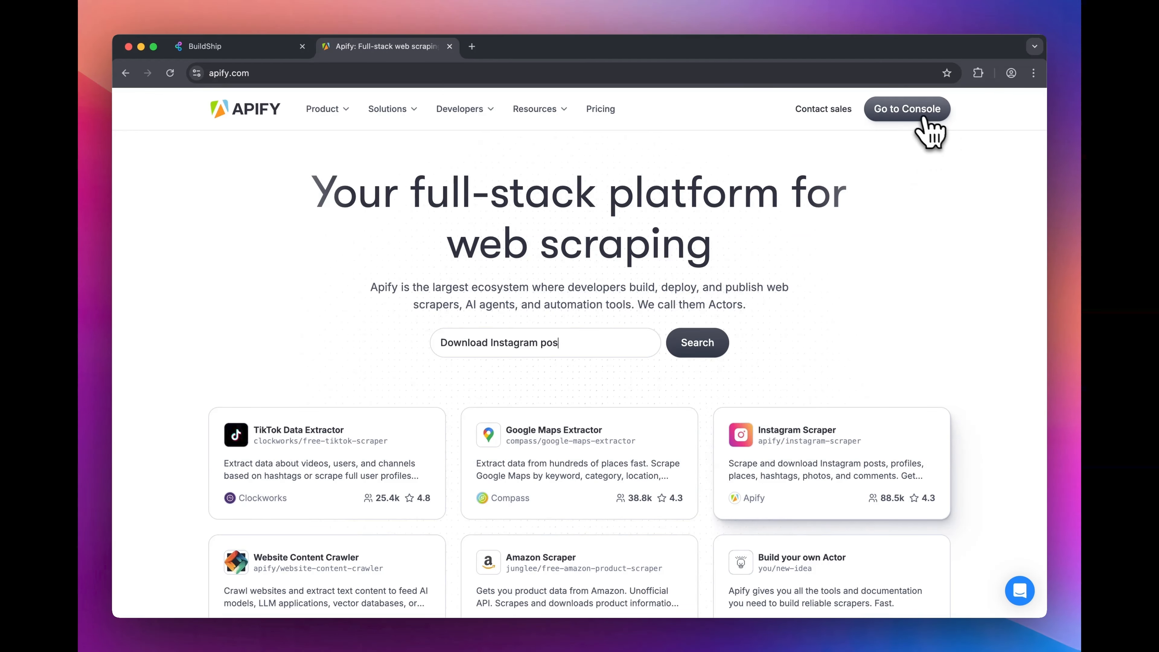
{"action": "left_click", "coordinate": [909, 117]}
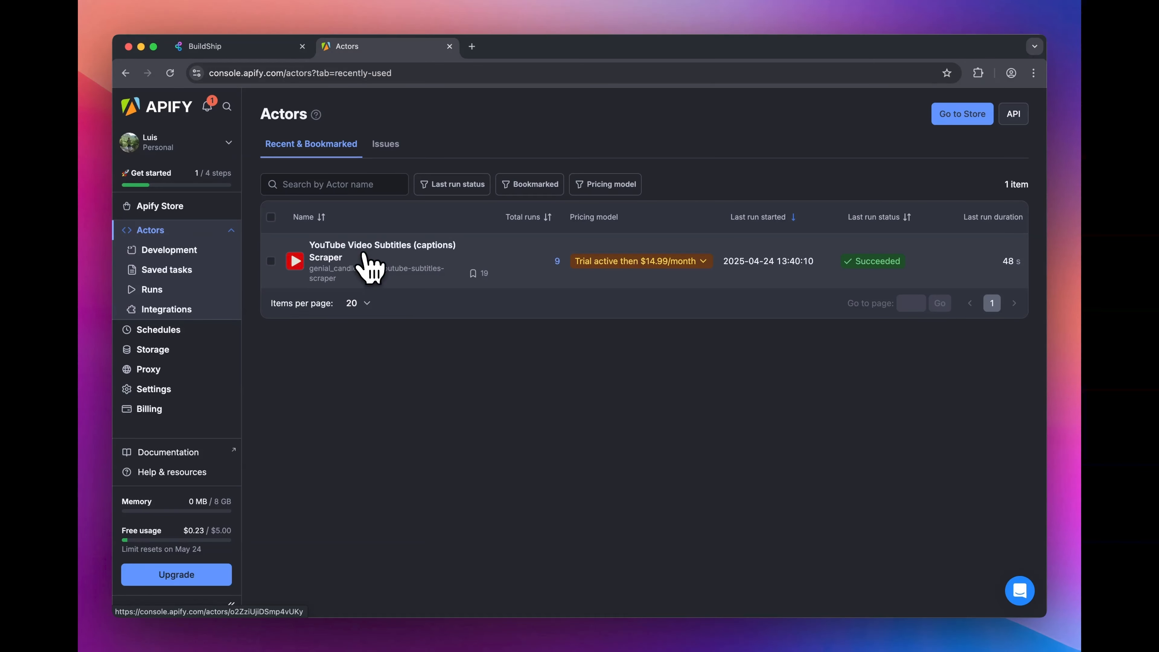
{"action": "left_click", "coordinate": [370, 258]}
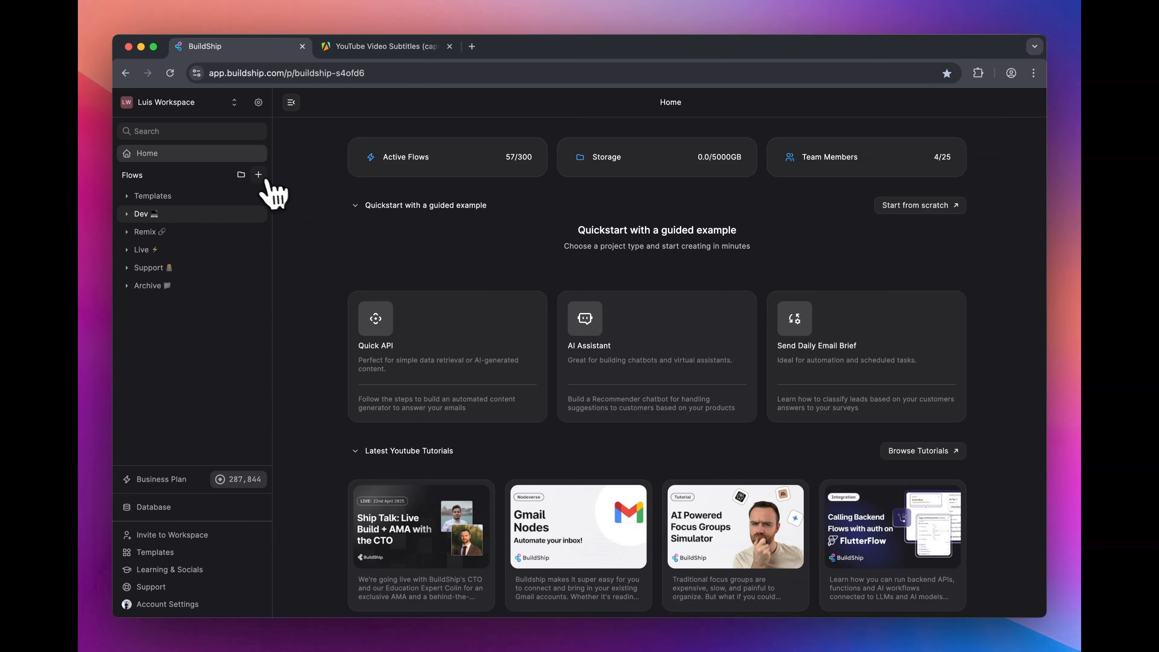
Step: Create a BuildShip flow from scratch named YouTube Quiz Generator, and hide its test pane and the workspace sidebar
{"action": "left_click", "coordinate": [258, 174]}
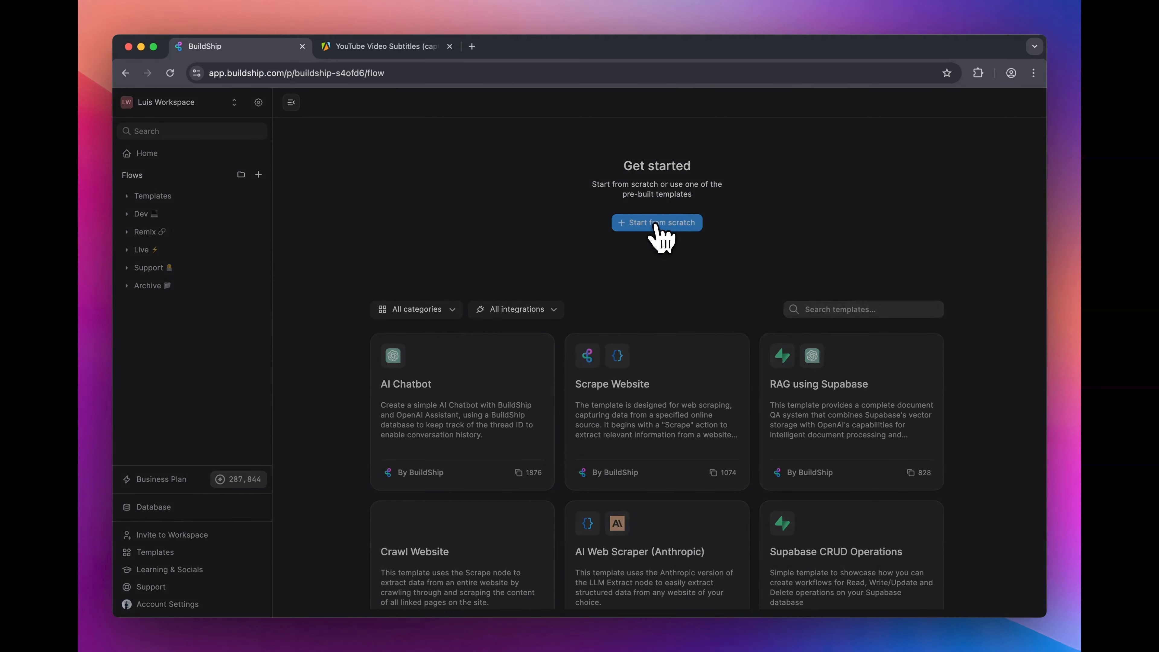
{"action": "left_click", "coordinate": [660, 223]}
{"action": "triple_click", "coordinate": [542, 361]}
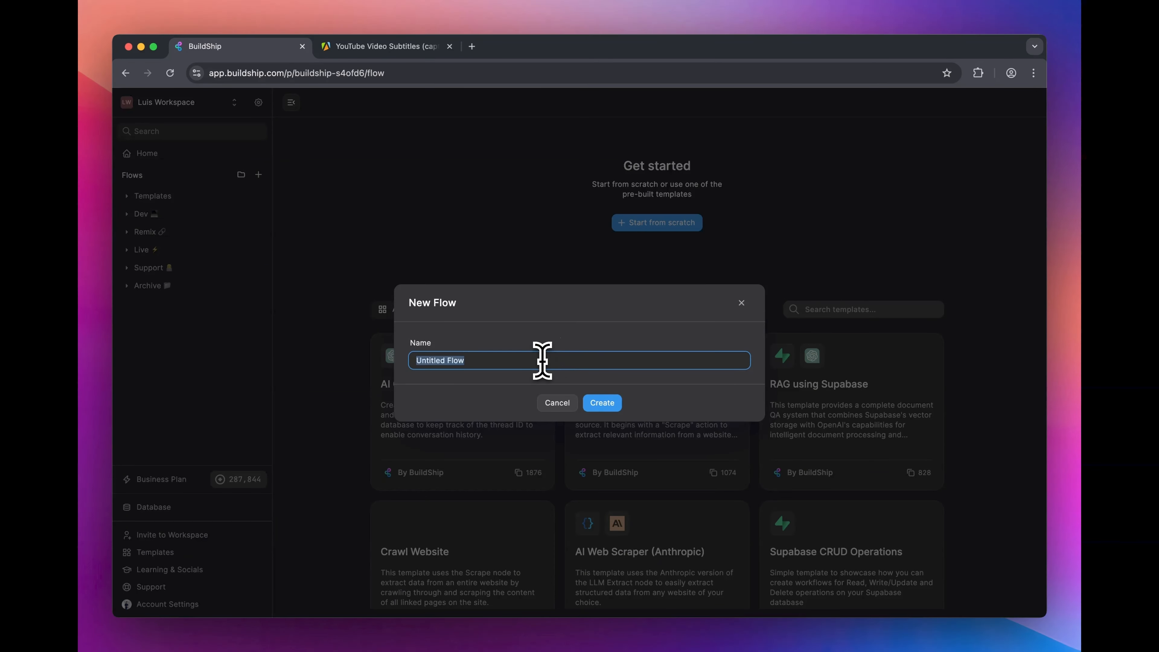
{"action": "type", "text": "YouTube Quiz Generator"}
{"action": "key", "text": "Return"}
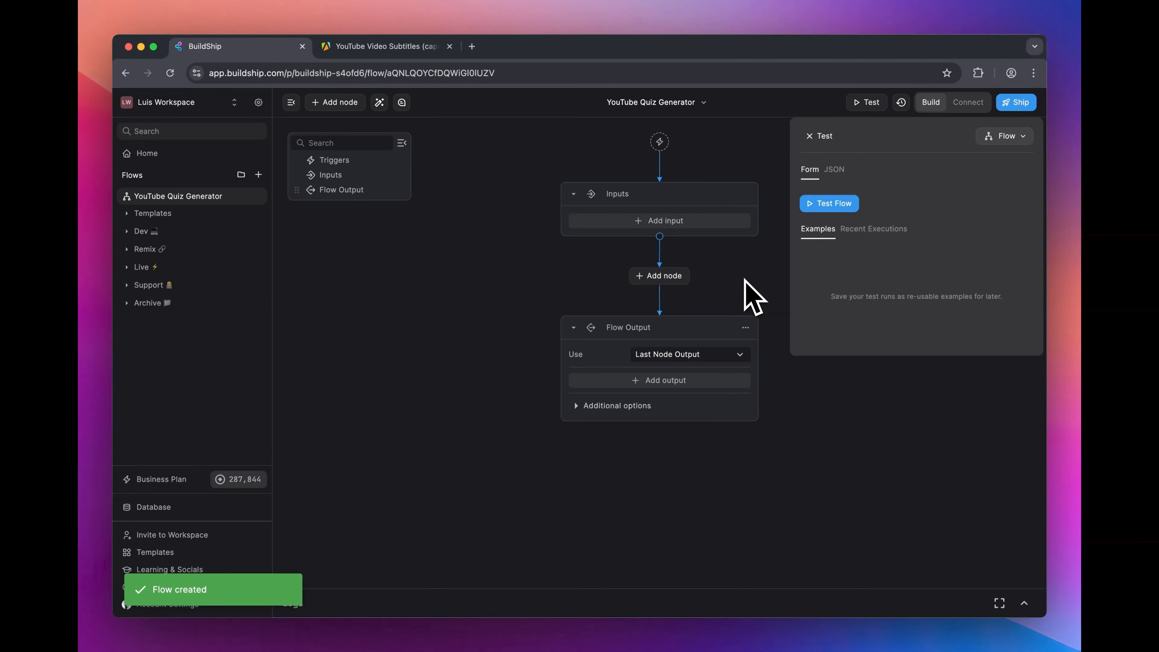
{"action": "left_click", "coordinate": [809, 136]}
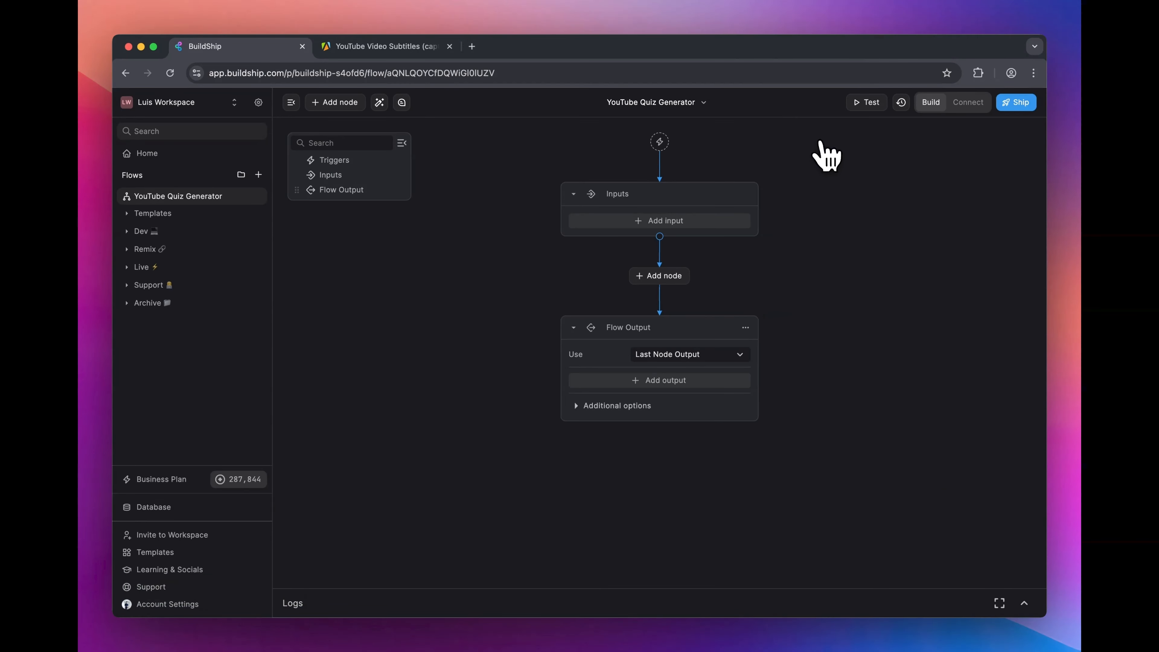
{"action": "left_click", "coordinate": [292, 103]}
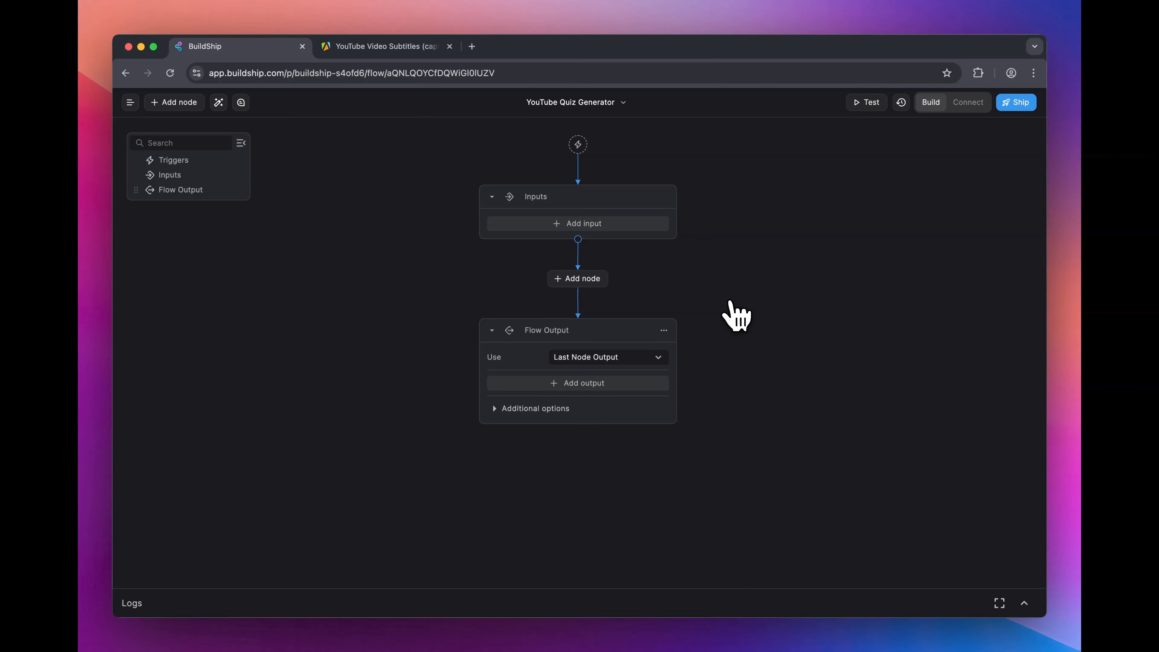
Step: Add a String input named "video url" to the flow's Inputs
{"action": "left_click", "coordinate": [602, 225]}
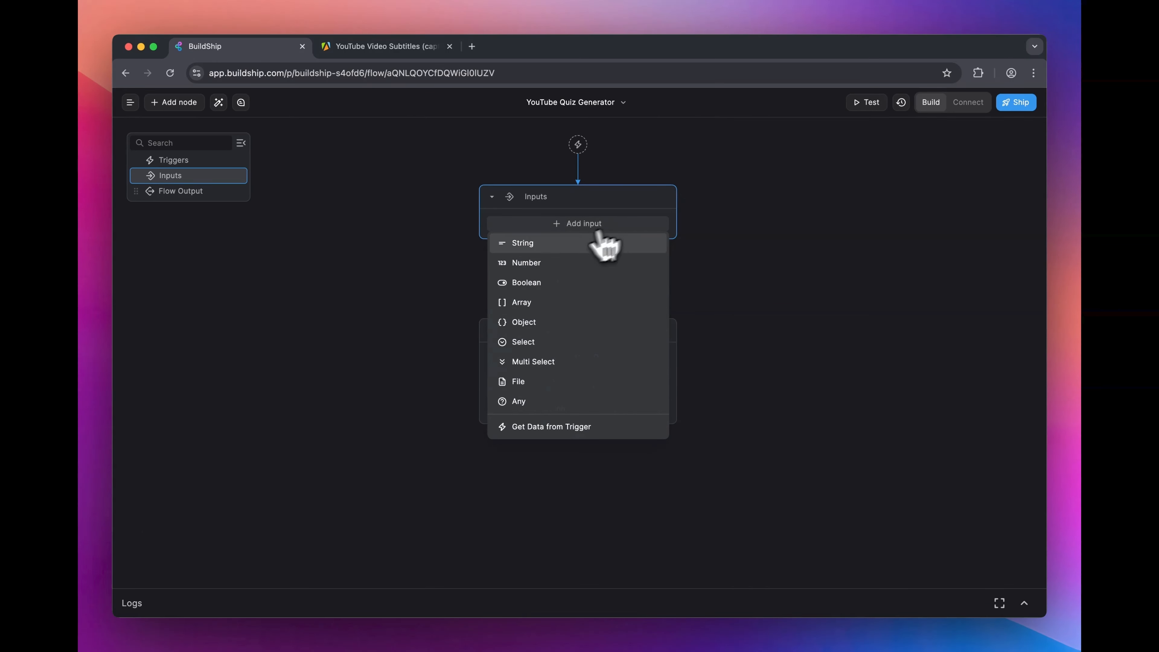
{"action": "left_click", "coordinate": [557, 247]}
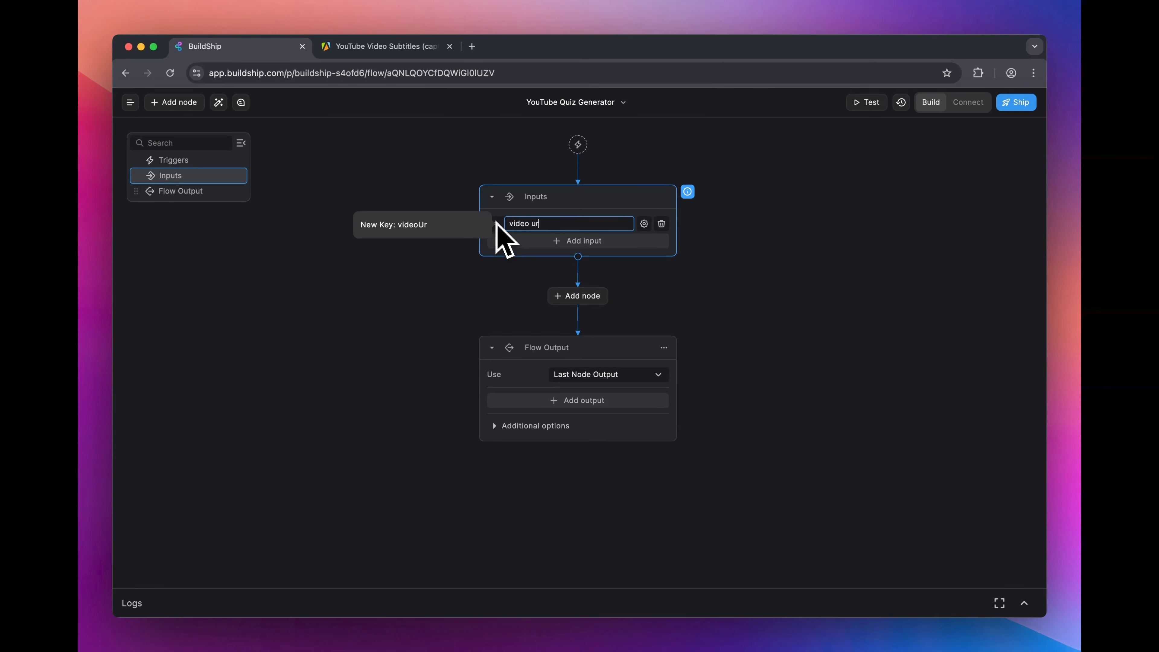
{"action": "left_click", "coordinate": [817, 264]}
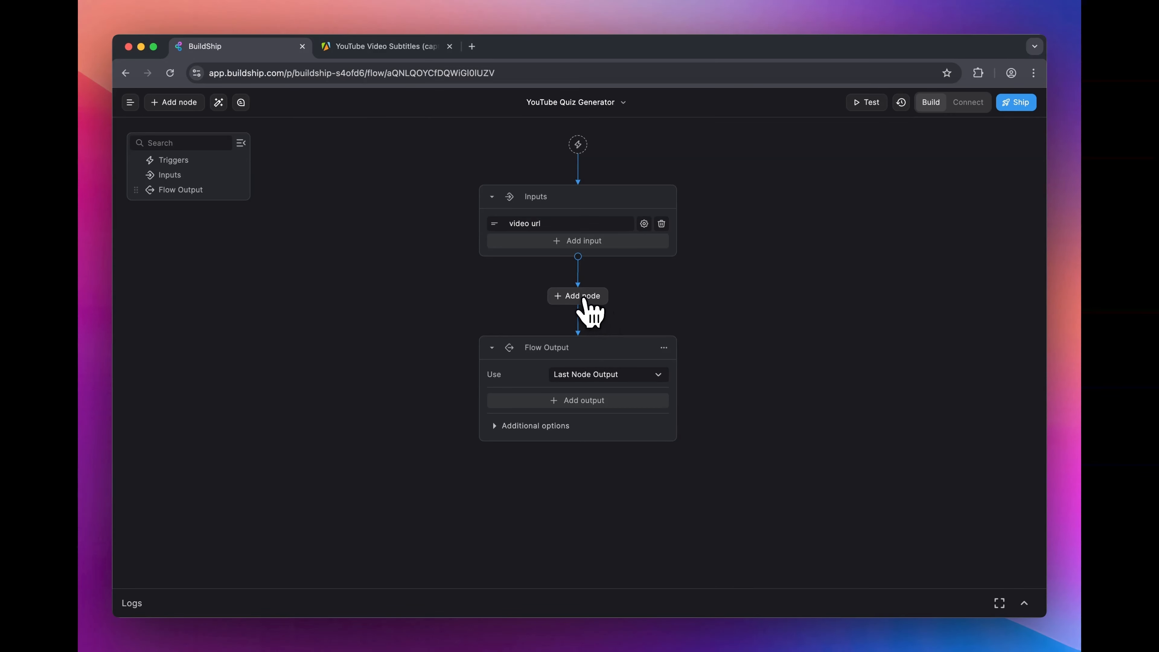
Step: Add the Apify Get YouTube Captions node between Inputs and Flow Output and choose the third saved Apify key for it
{"action": "left_click", "coordinate": [598, 302]}
{"action": "scroll", "coordinate": [543, 402], "scroll_direction": "down", "scroll_amount": 5}
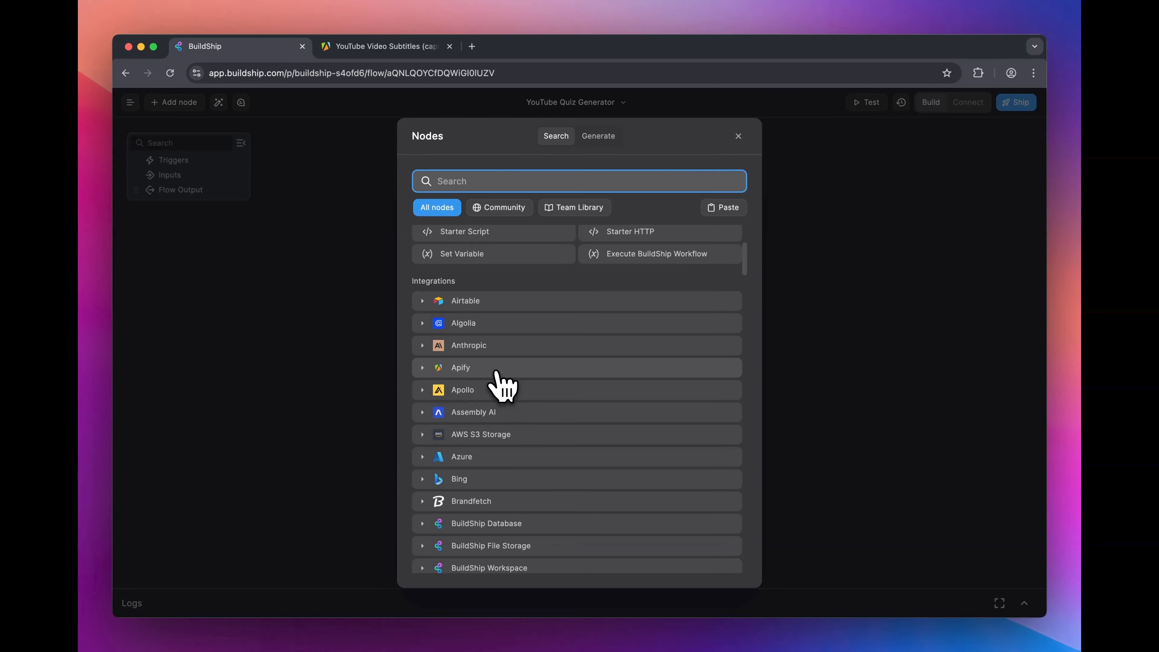
{"action": "left_click", "coordinate": [496, 371]}
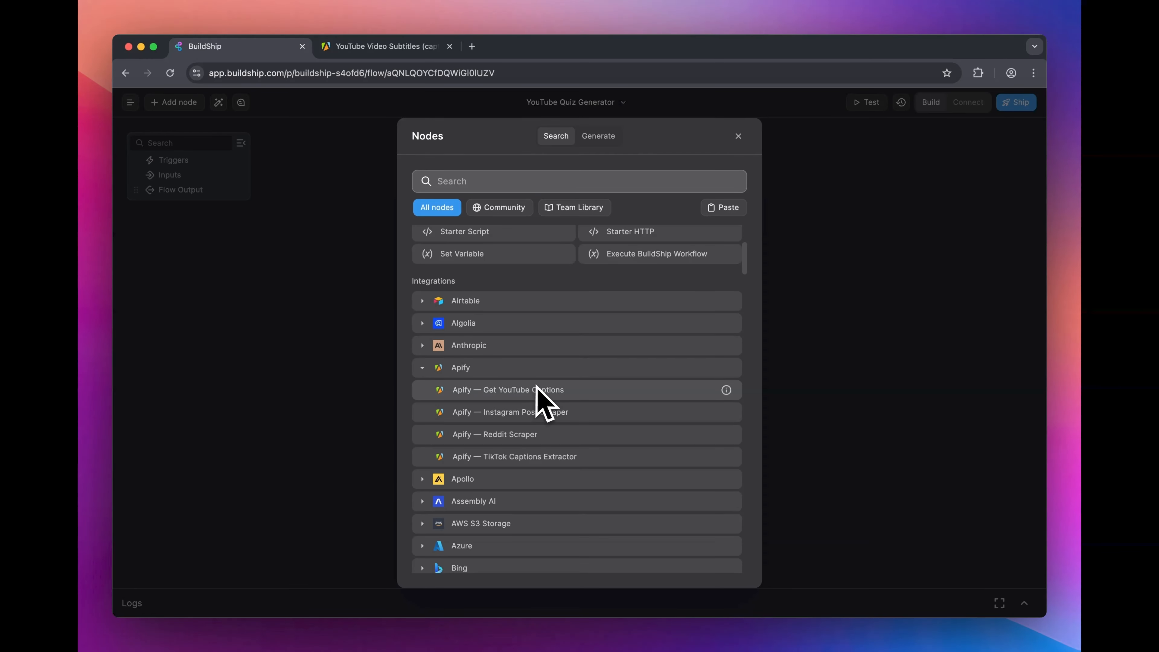
{"action": "scroll", "coordinate": [565, 401], "scroll_direction": "down", "scroll_amount": 1}
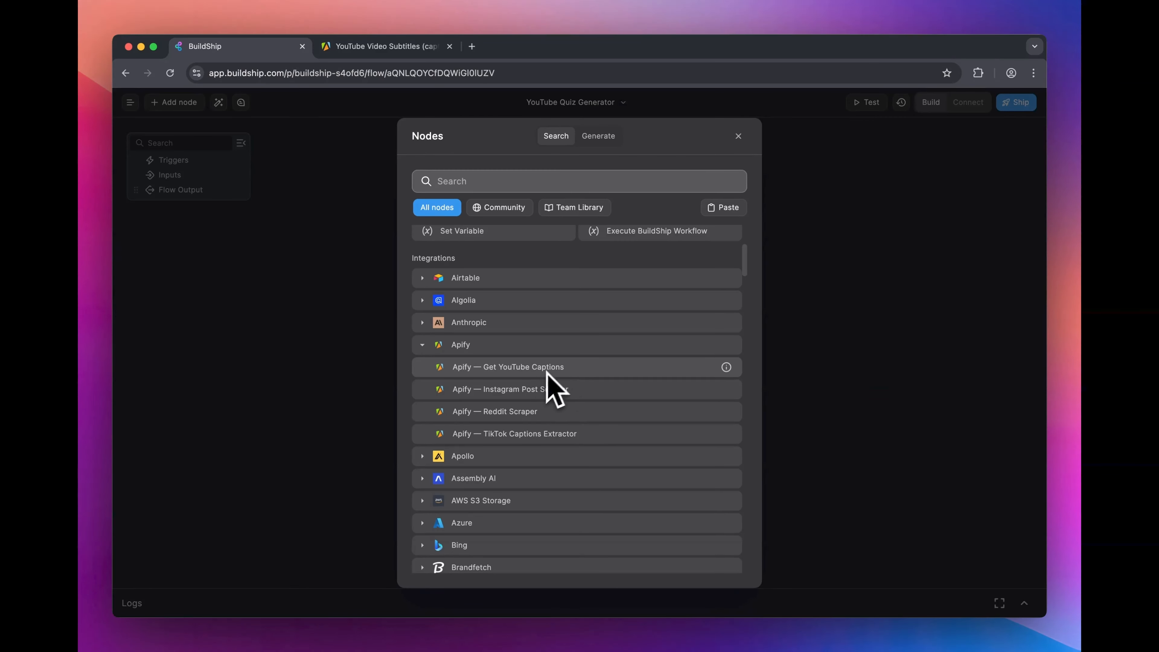
{"action": "left_click", "coordinate": [566, 368]}
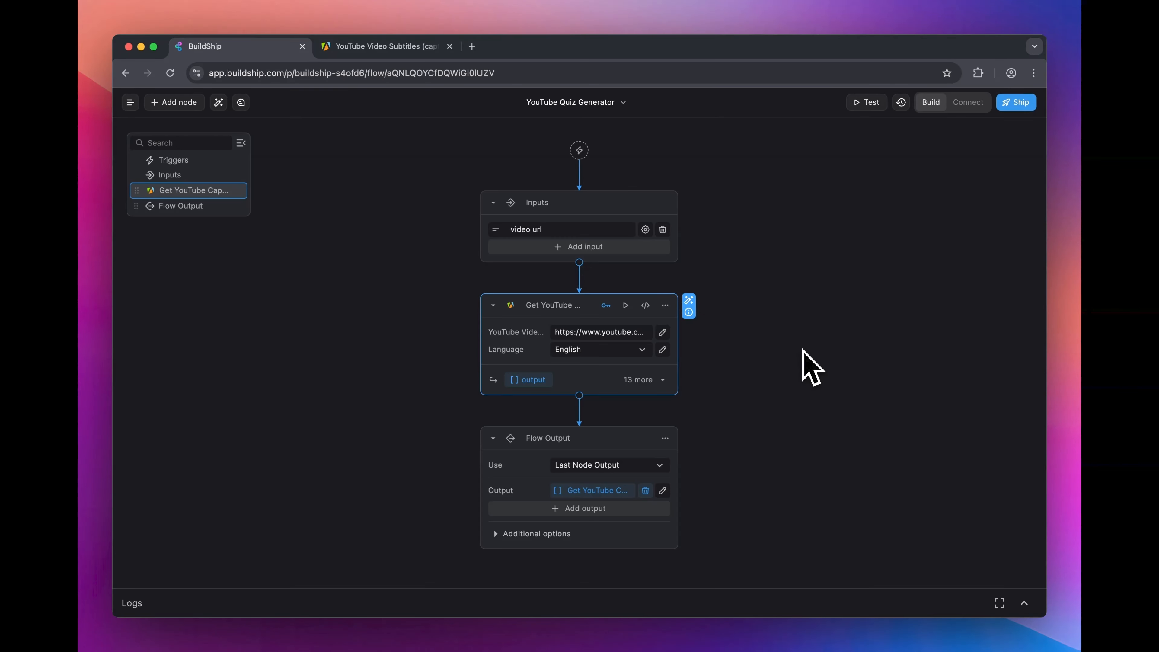
{"action": "left_click", "coordinate": [606, 305]}
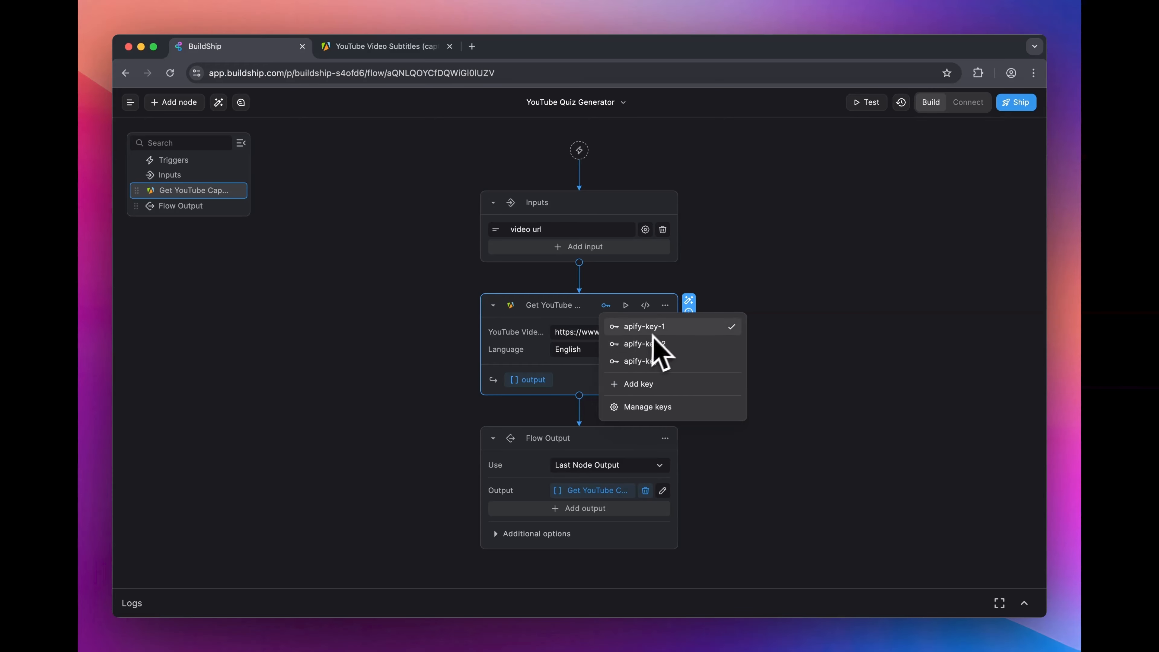
{"action": "left_click", "coordinate": [657, 360]}
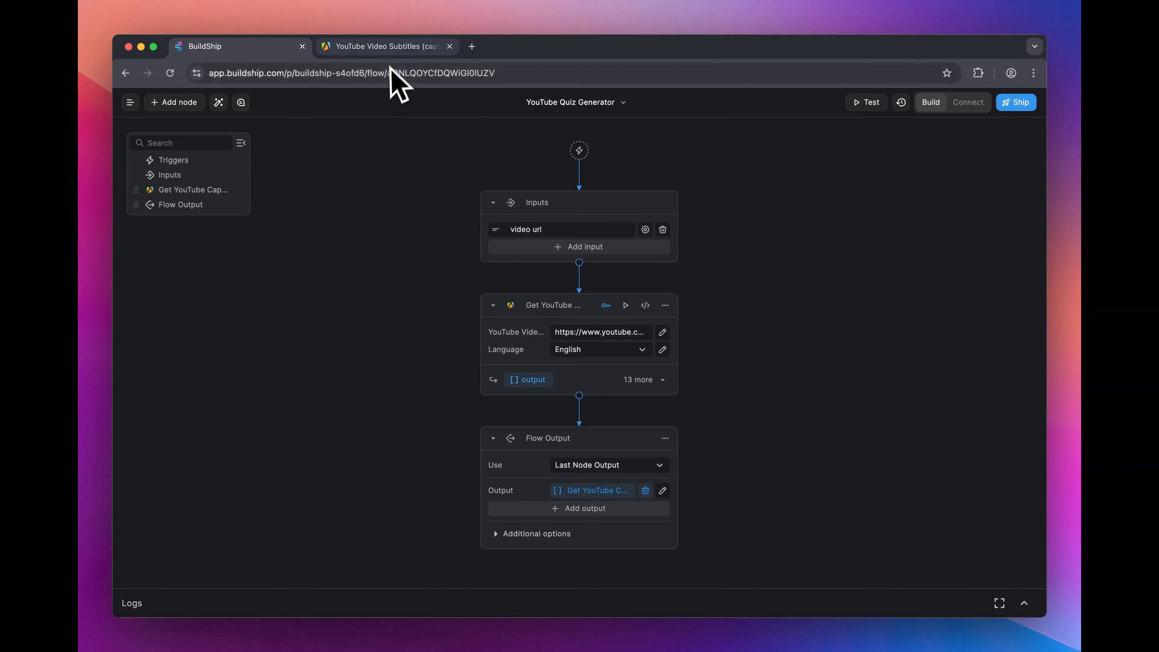
Step: Switch to Apify and show the personal API tokens in the account's API & Integrations settings
{"action": "left_click", "coordinate": [393, 50]}
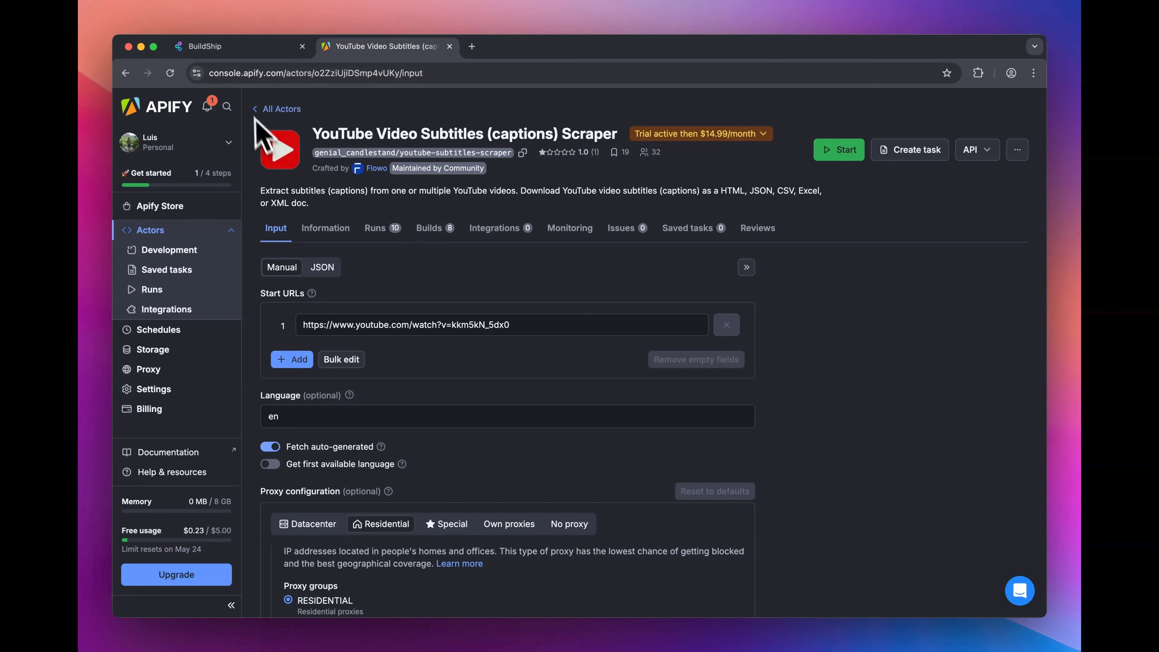
{"action": "left_click", "coordinate": [162, 391]}
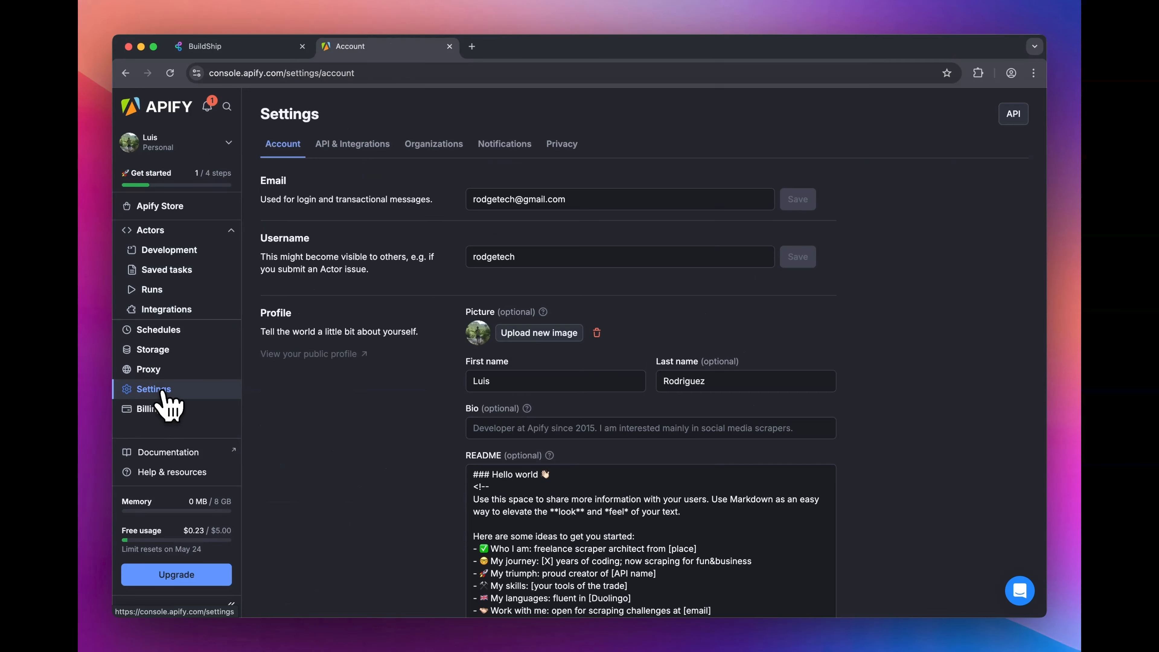
{"action": "left_click", "coordinate": [351, 146]}
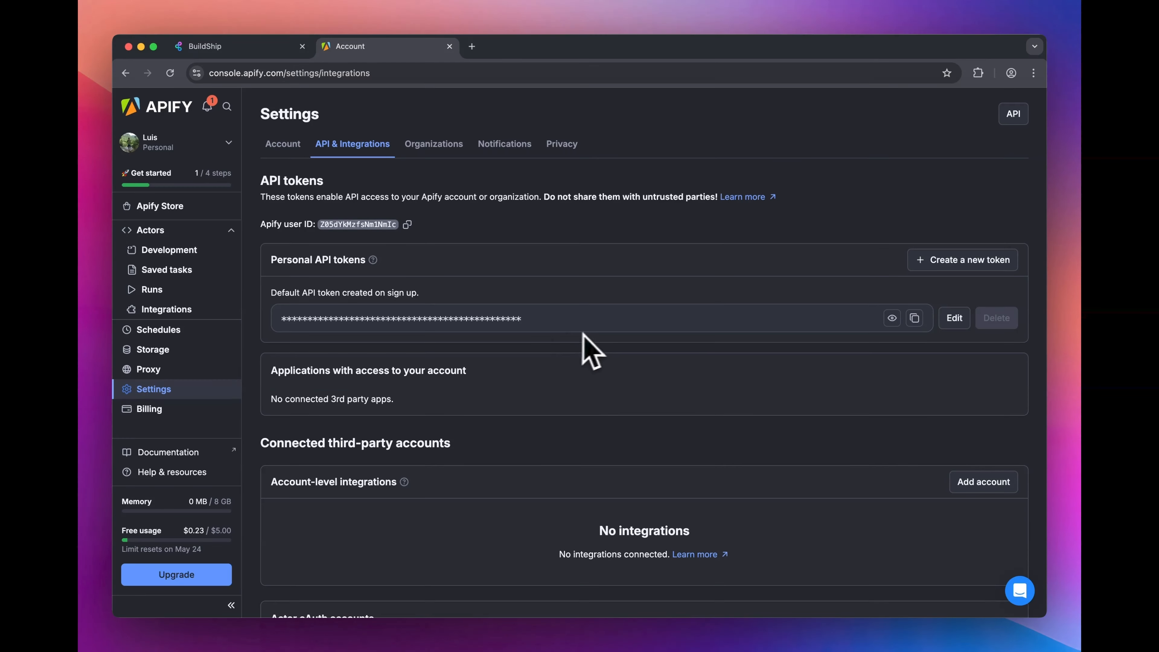
Step: Return to BuildShip and replace the Get YouTube Captions node's sample video URL with the "video url" input variable
{"action": "left_click", "coordinate": [268, 47]}
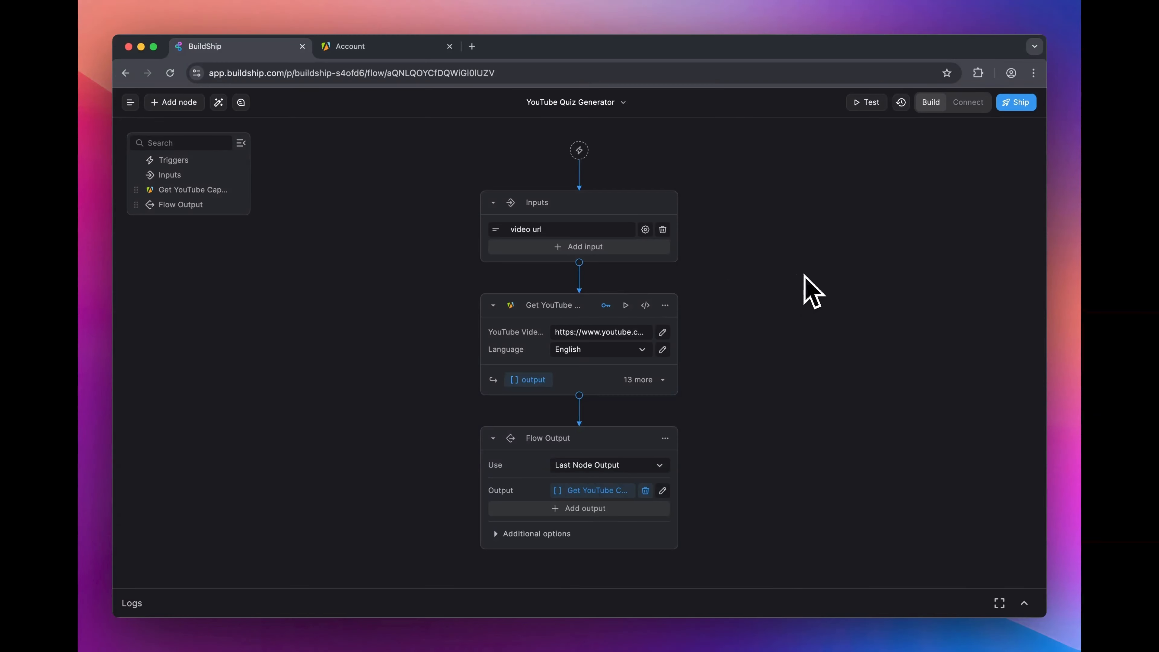
{"action": "left_click", "coordinate": [580, 332]}
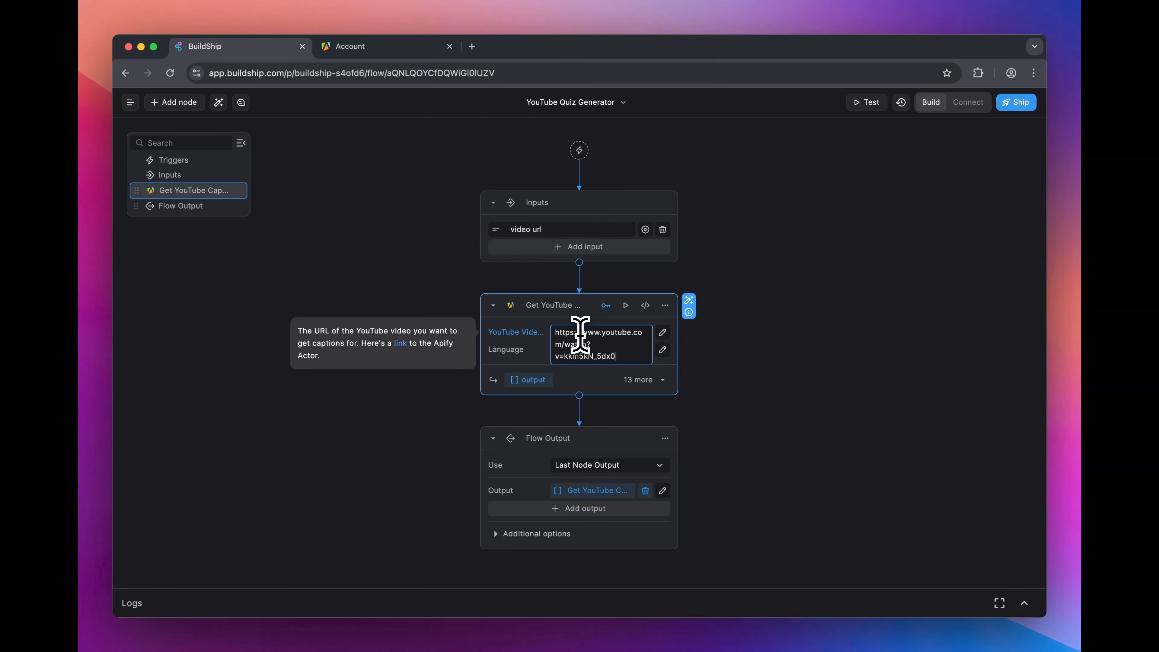
{"action": "triple_click", "coordinate": [580, 337]}
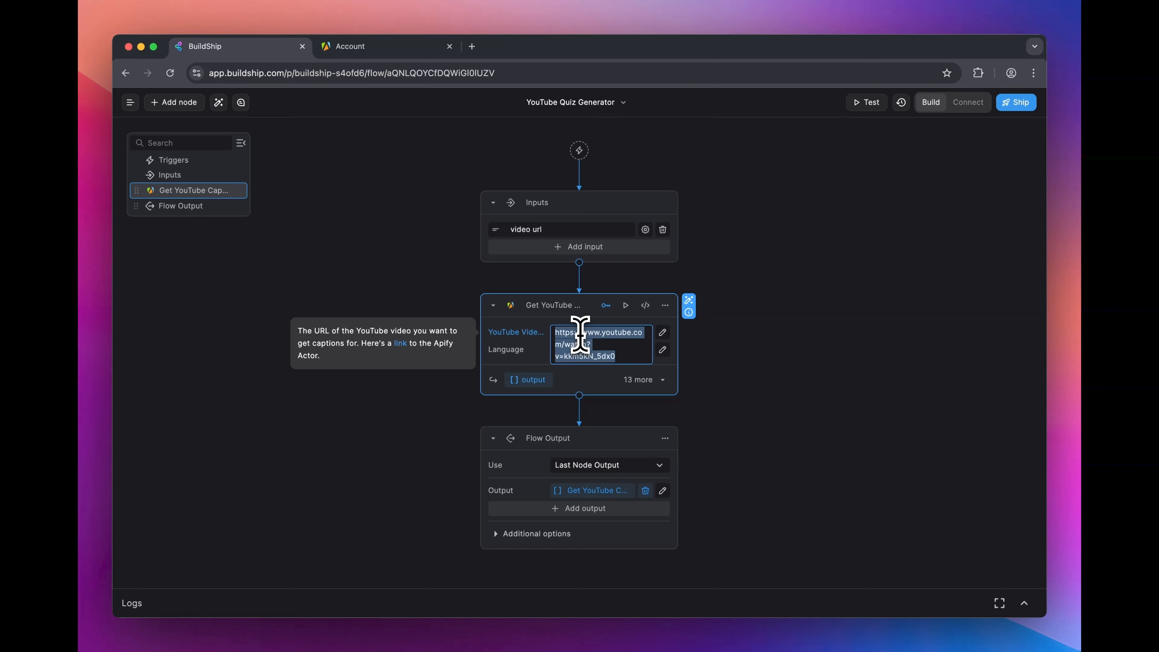
{"action": "key", "text": "BackSpace"}
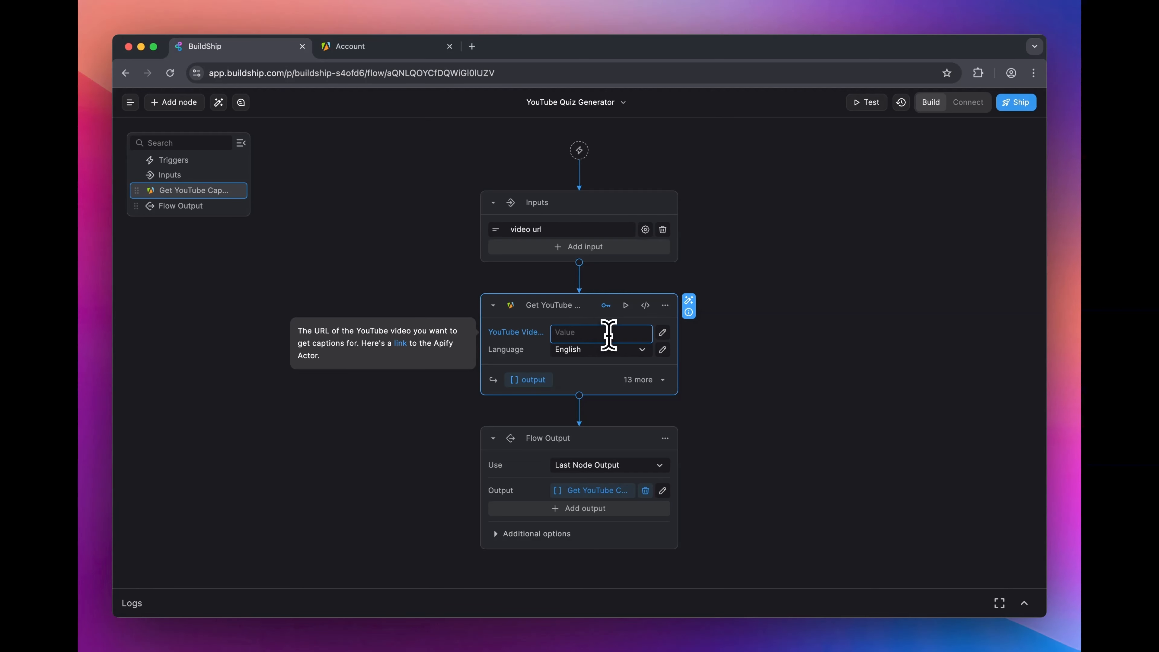
{"action": "left_click", "coordinate": [663, 332]}
{"action": "left_click", "coordinate": [609, 359]}
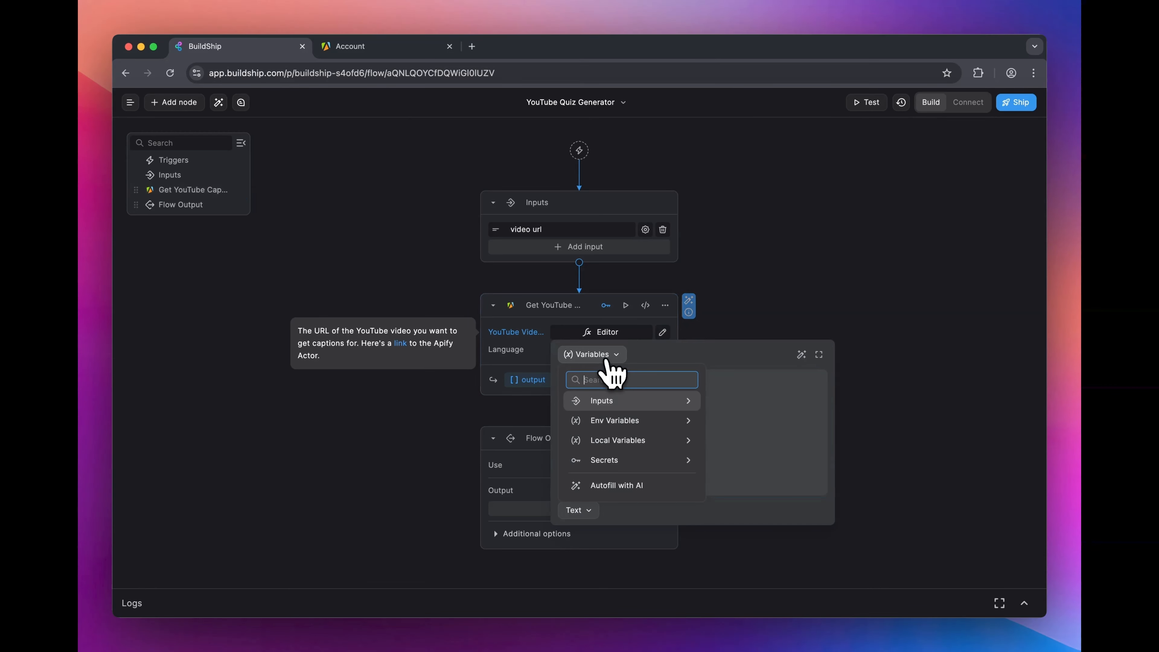
{"action": "left_click", "coordinate": [630, 402]}
{"action": "left_click", "coordinate": [644, 424]}
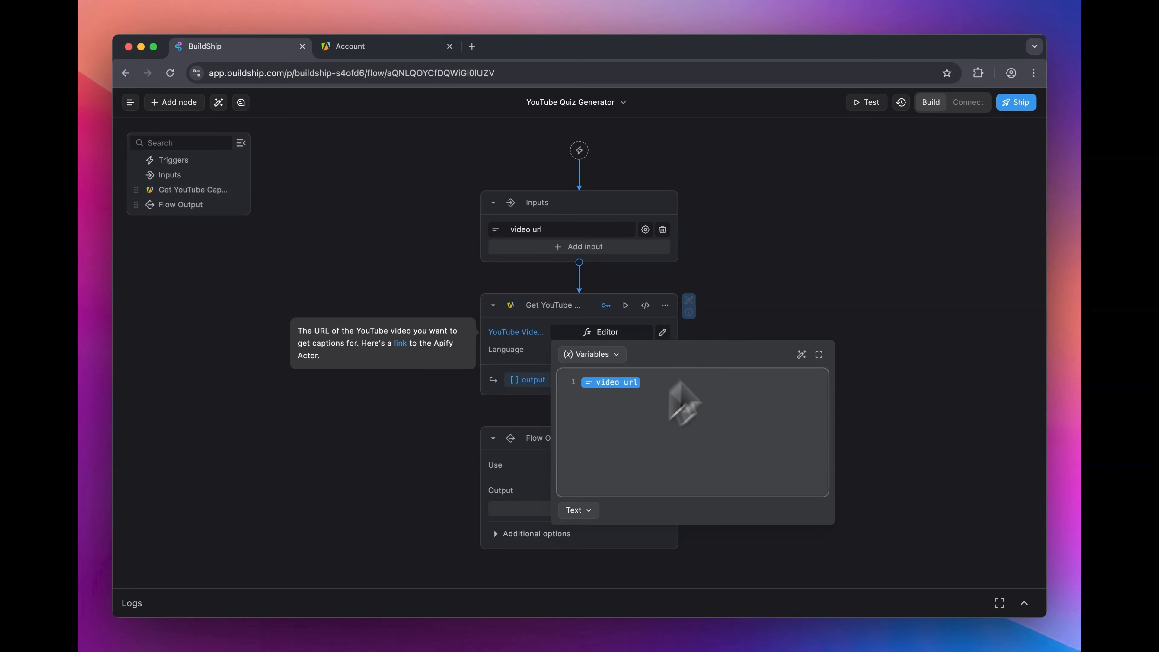
{"action": "left_click", "coordinate": [792, 293]}
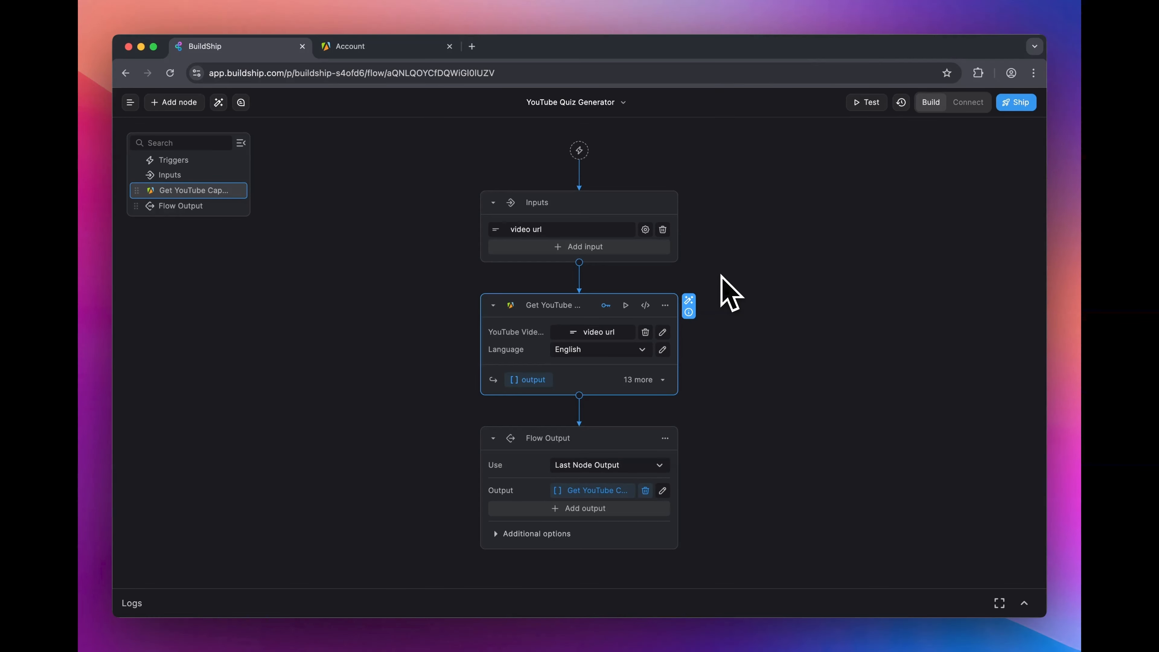
Step: Bring up the test for the Get YouTube Captions node and copy the video URL of "Understanding Triggers, Inputs, Nodes & Outputs" from YouTube
{"action": "left_click", "coordinate": [626, 306]}
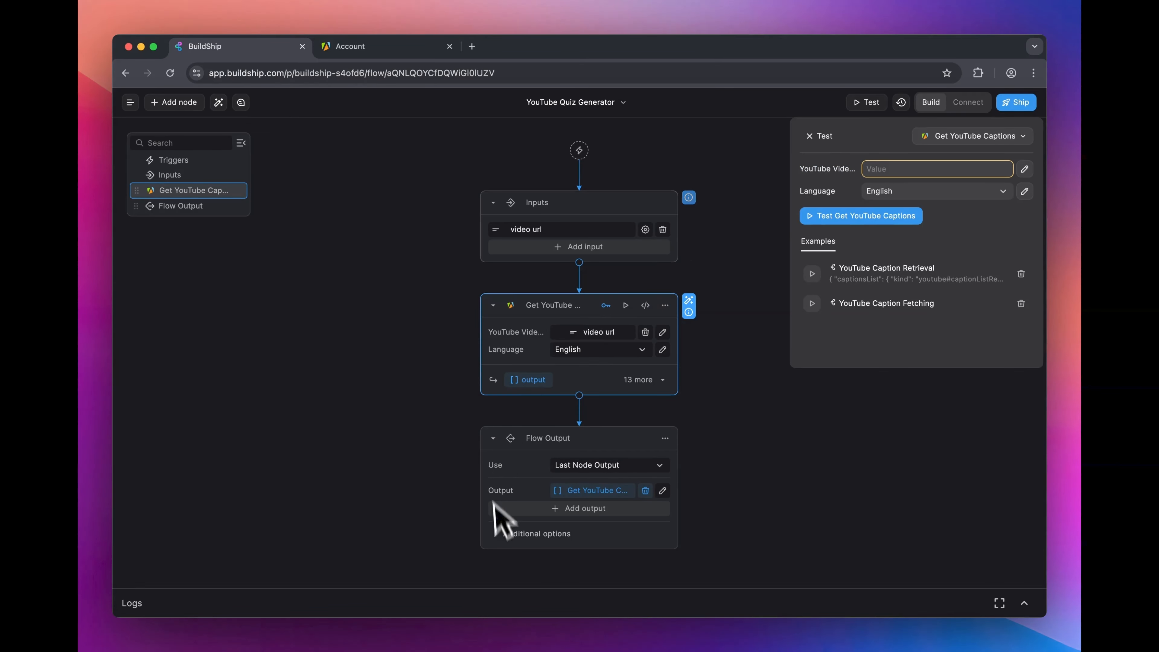
{"action": "left_click", "coordinate": [555, 50]}
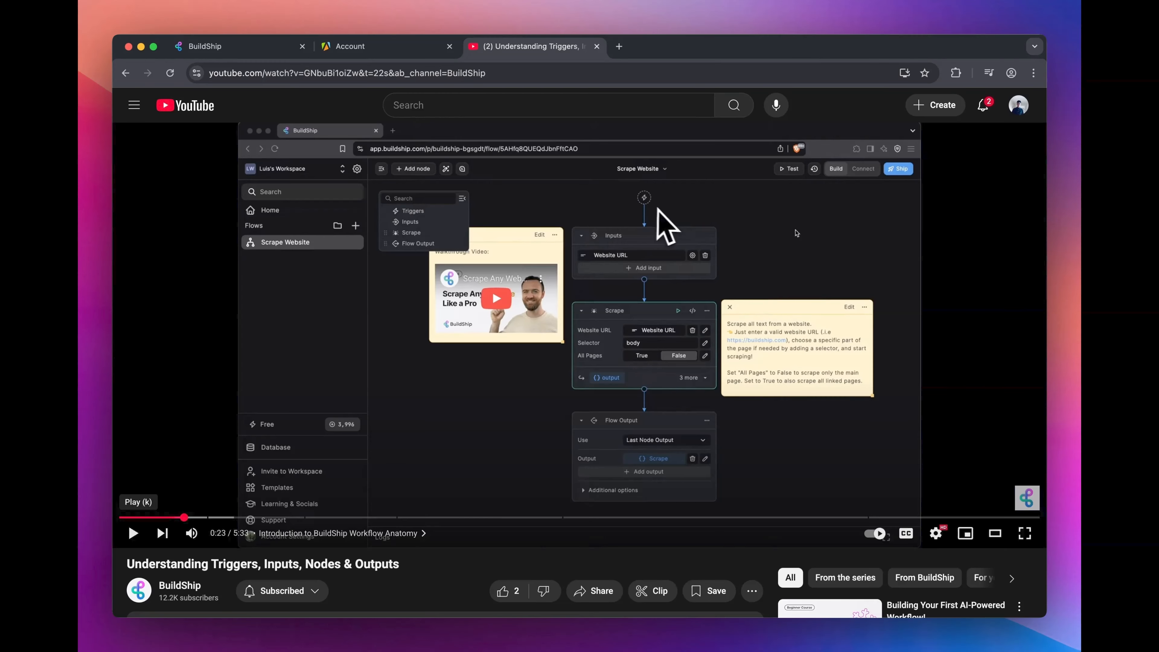
{"action": "right_click", "coordinate": [692, 213]}
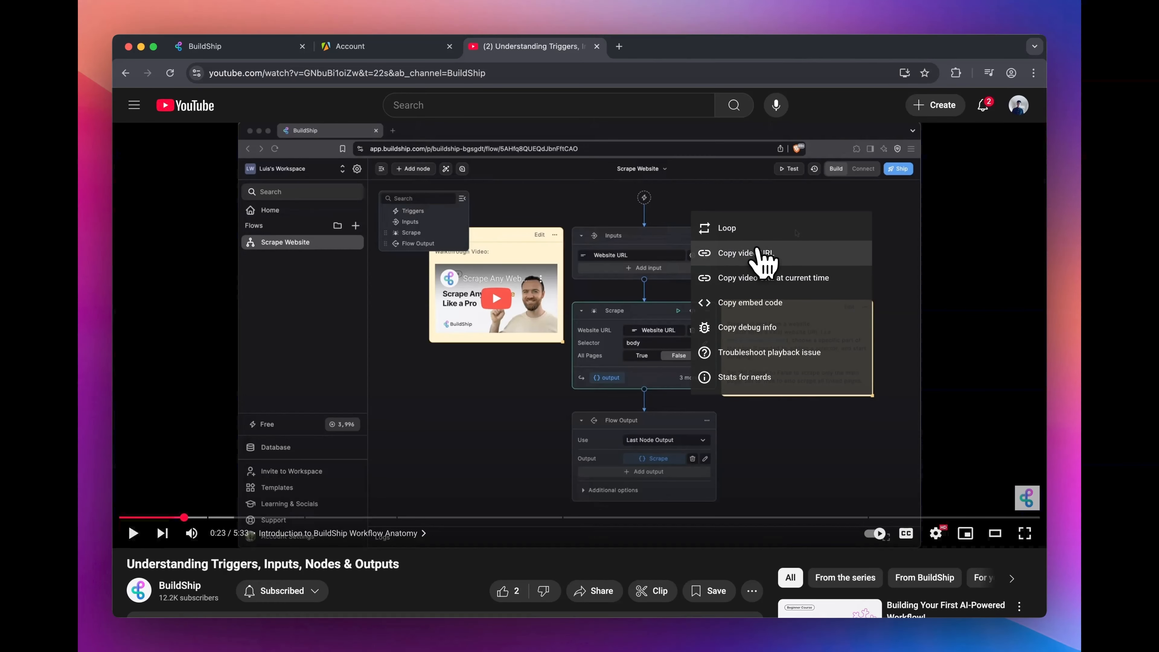
{"action": "left_click", "coordinate": [771, 254]}
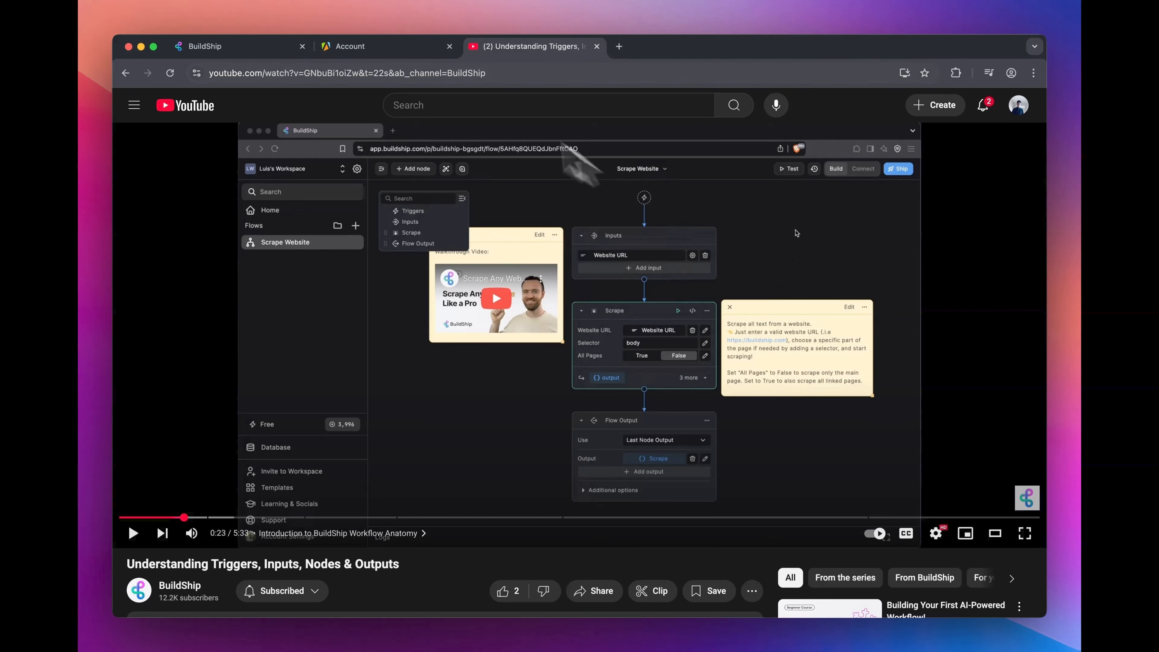
{"action": "left_click", "coordinate": [227, 48]}
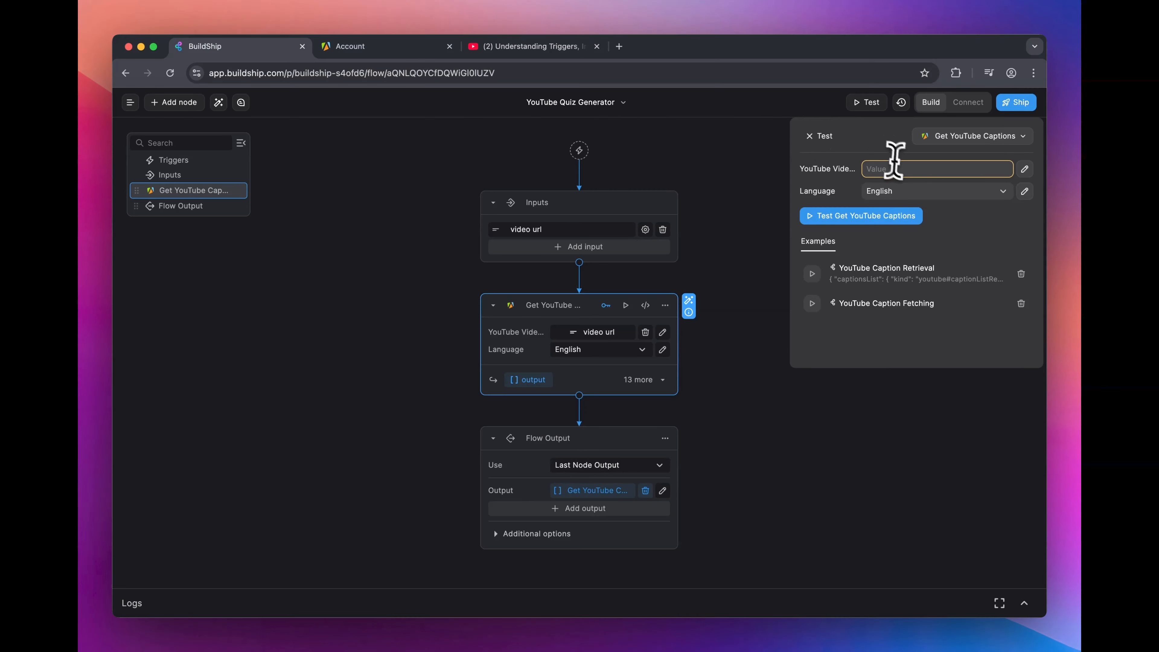
{"action": "left_click", "coordinate": [894, 167]}
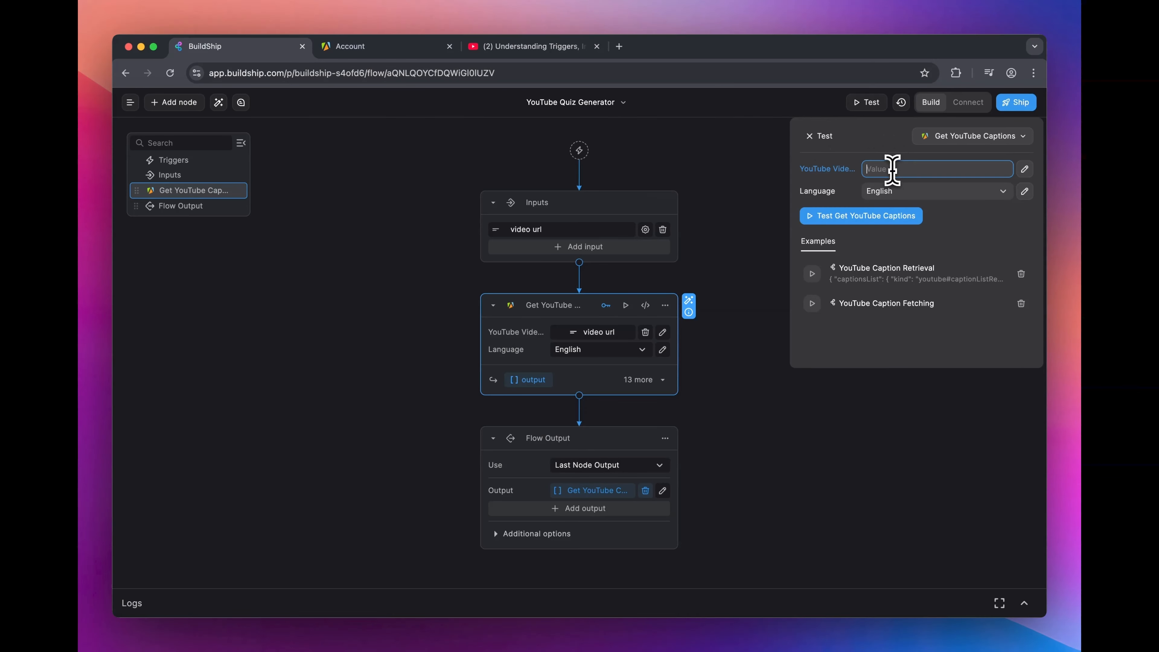
{"action": "left_click", "coordinate": [878, 151]}
{"action": "left_click", "coordinate": [867, 216]}
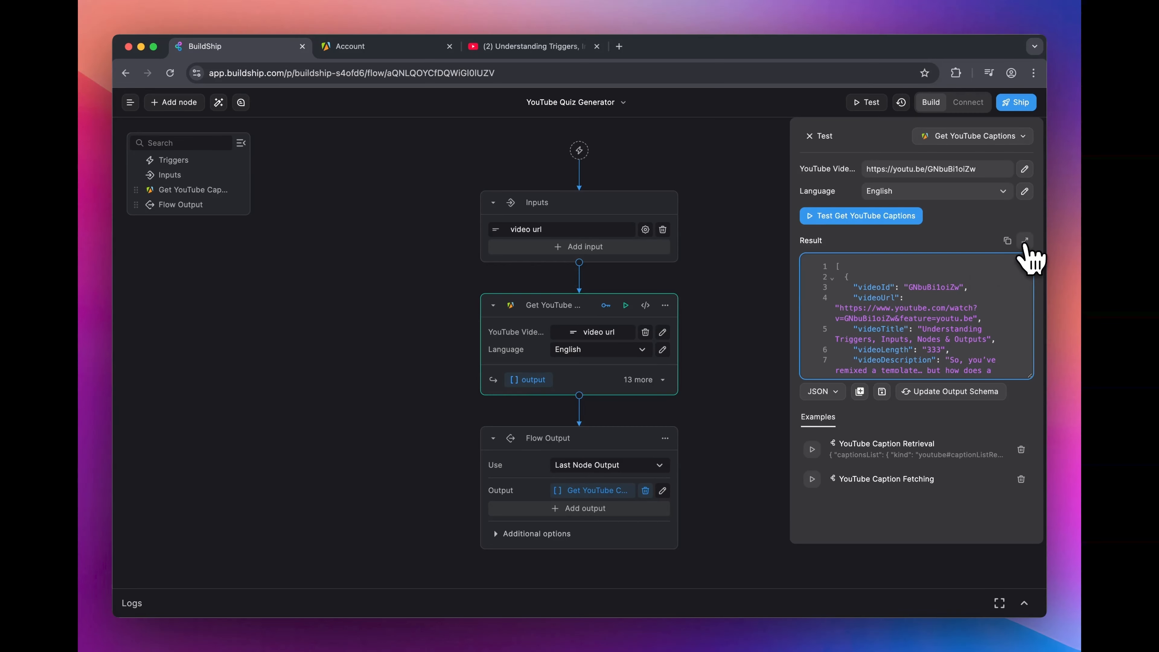
Step: Examine the captions test result in the enlarged view, focusing on the "text" value in each caption object
{"action": "left_click", "coordinate": [1026, 241]}
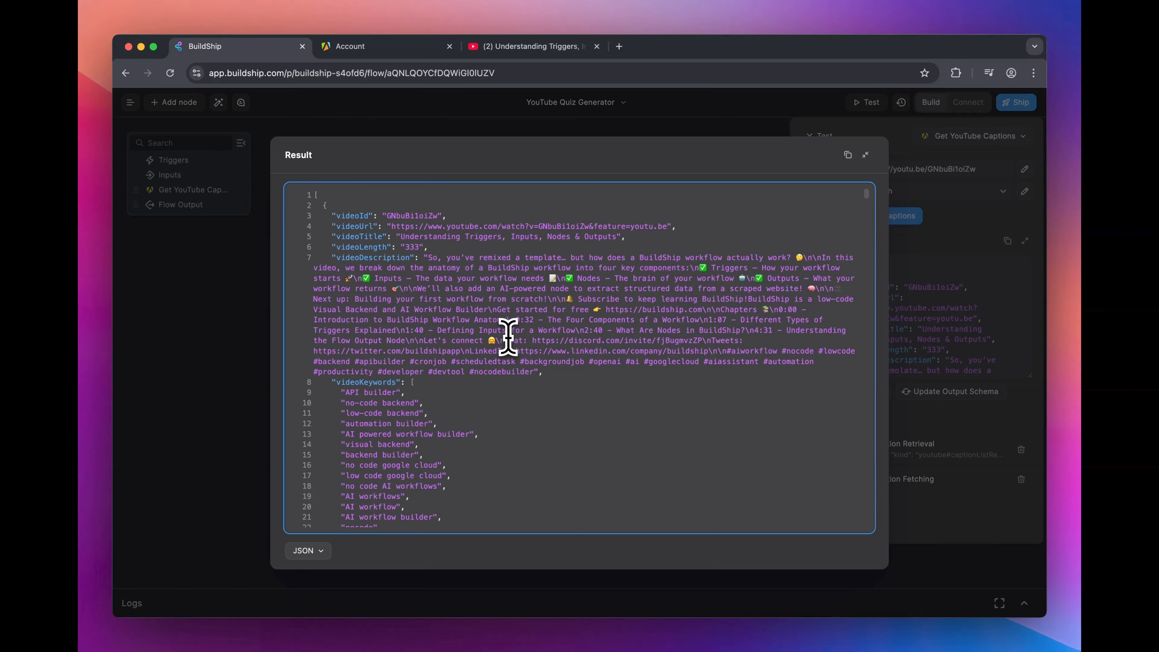
{"action": "scroll", "coordinate": [438, 420], "scroll_direction": "down", "scroll_amount": 3}
{"action": "scroll", "coordinate": [413, 450], "scroll_direction": "down", "scroll_amount": 4}
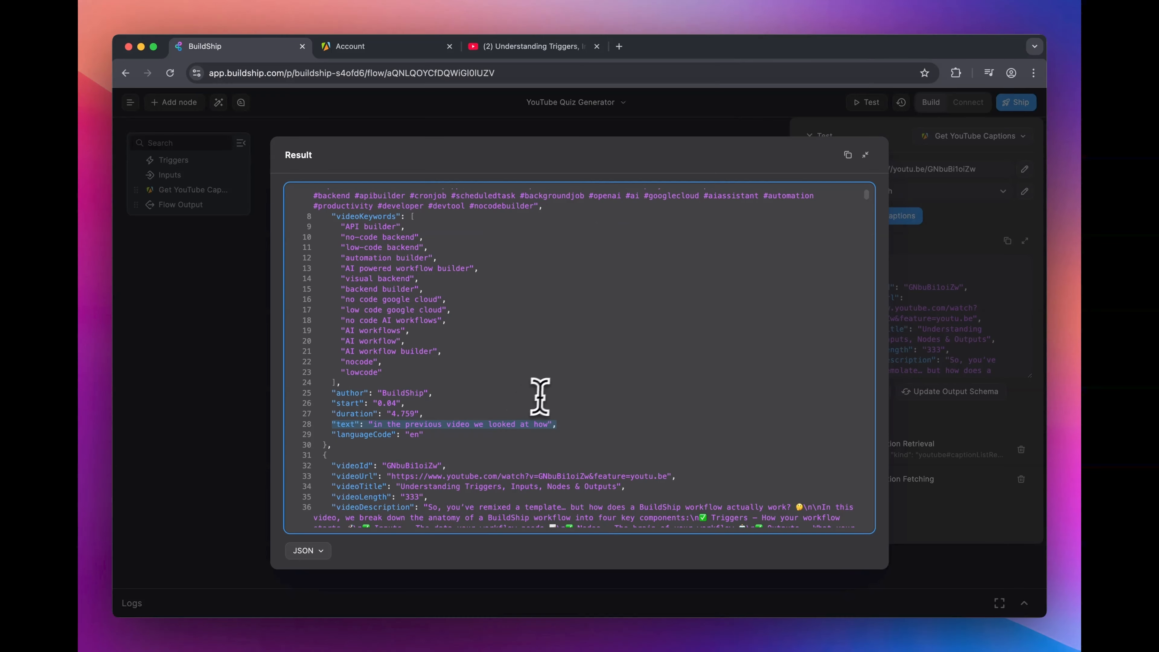
{"action": "scroll", "coordinate": [538, 397], "scroll_direction": "down", "scroll_amount": 5}
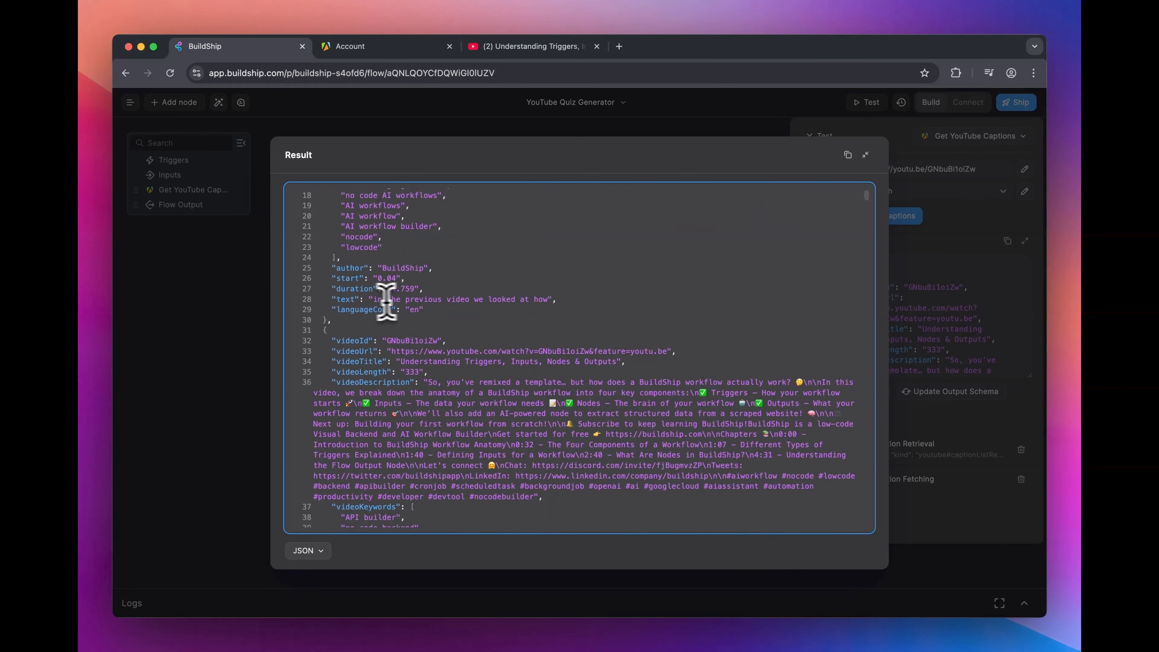
{"action": "left_click_drag", "start_coordinate": [337, 299], "coordinate": [427, 300]}
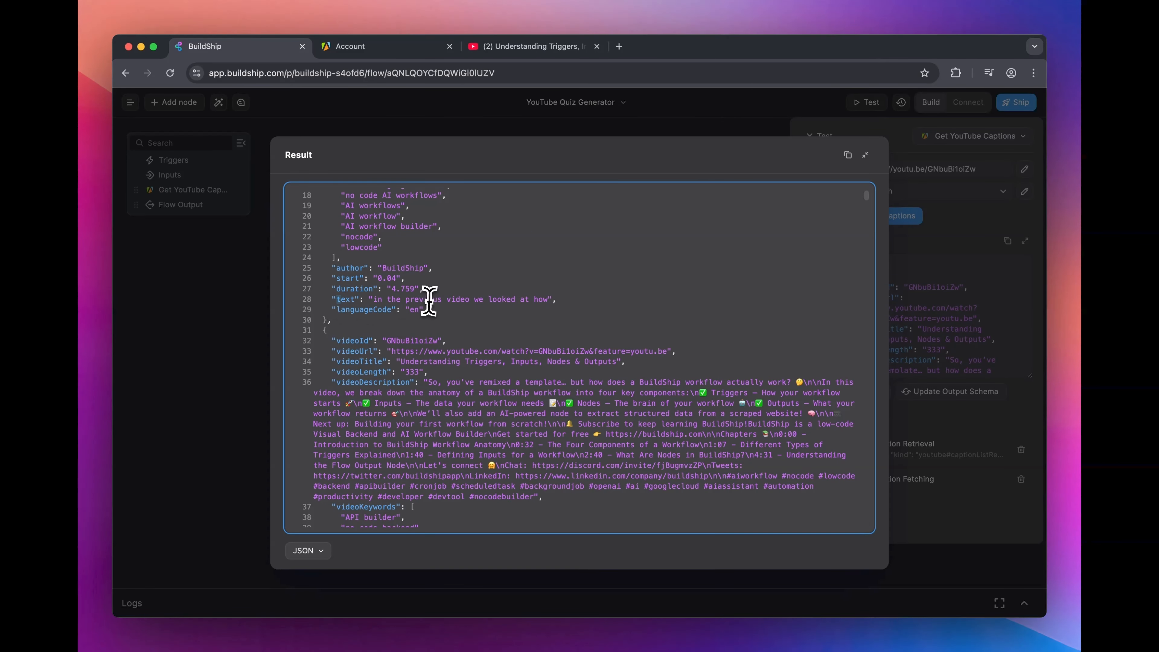
{"action": "scroll", "coordinate": [420, 397], "scroll_direction": "down", "scroll_amount": 4}
{"action": "scroll", "coordinate": [420, 399], "scroll_direction": "down", "scroll_amount": 6}
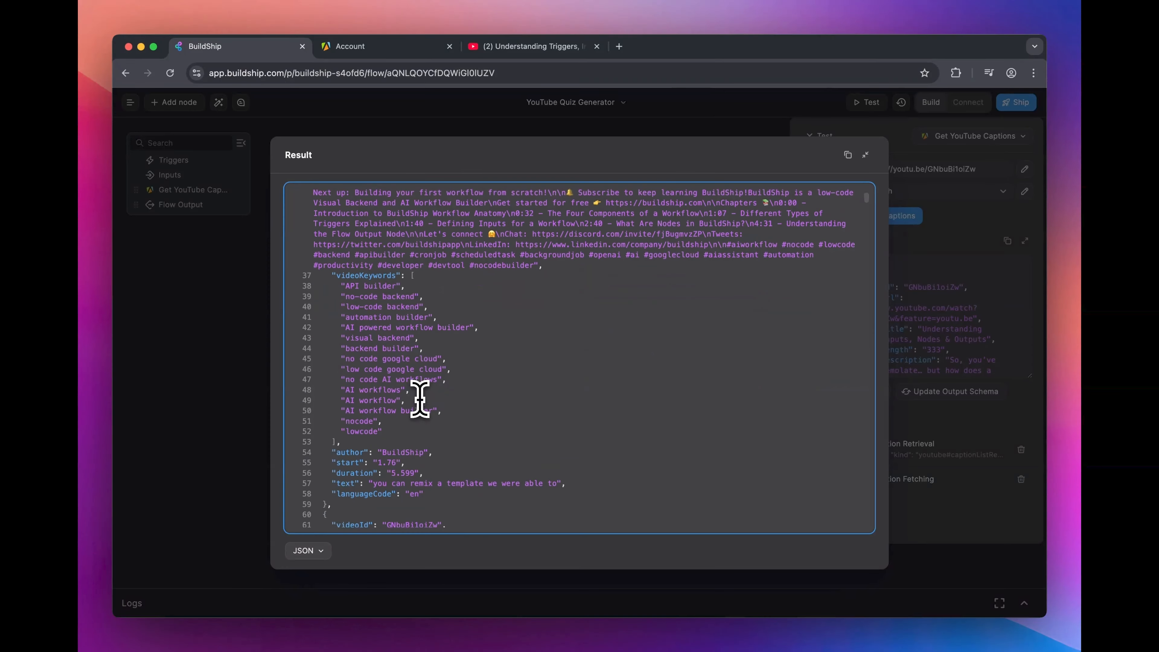
{"action": "left_click_drag", "start_coordinate": [577, 338], "coordinate": [330, 342]}
{"action": "left_click", "coordinate": [514, 346]}
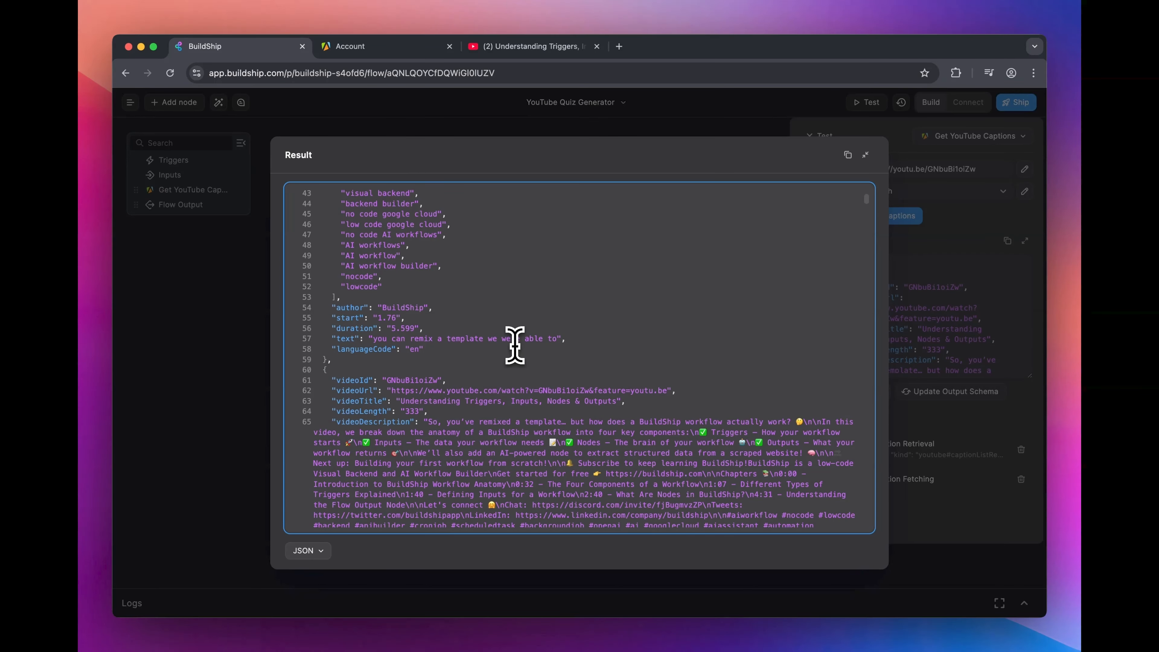
{"action": "left_click", "coordinate": [971, 269]}
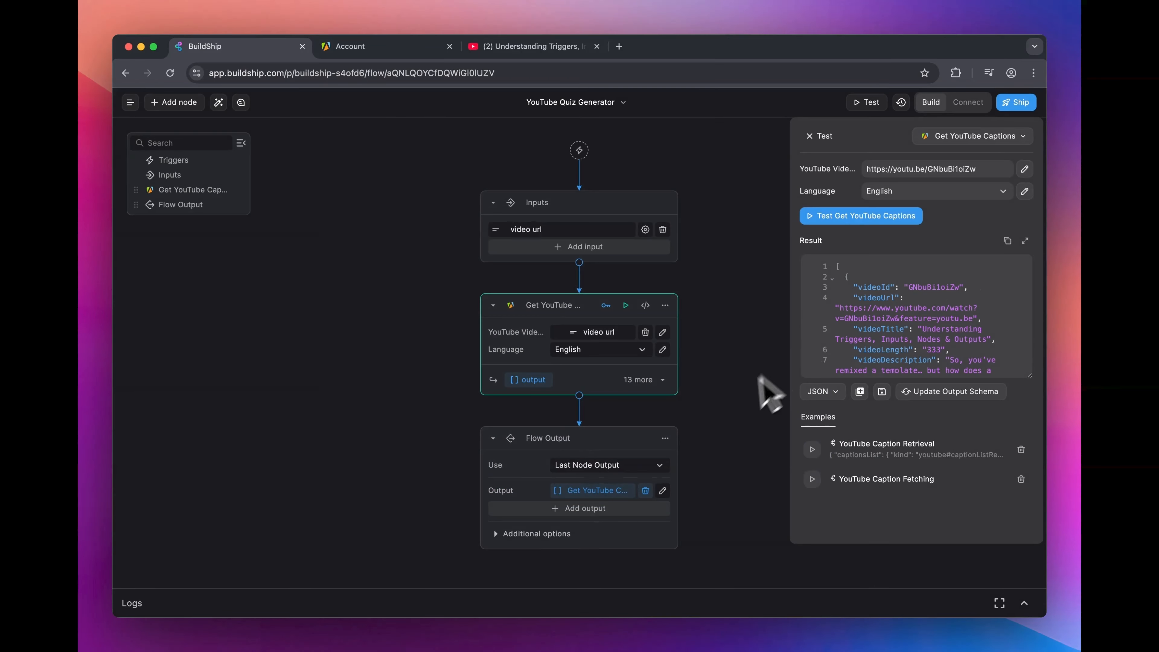
Step: Add the JSON Extract & Join By Key node between Get YouTube Captions and Flow Output
{"action": "left_click", "coordinate": [579, 396]}
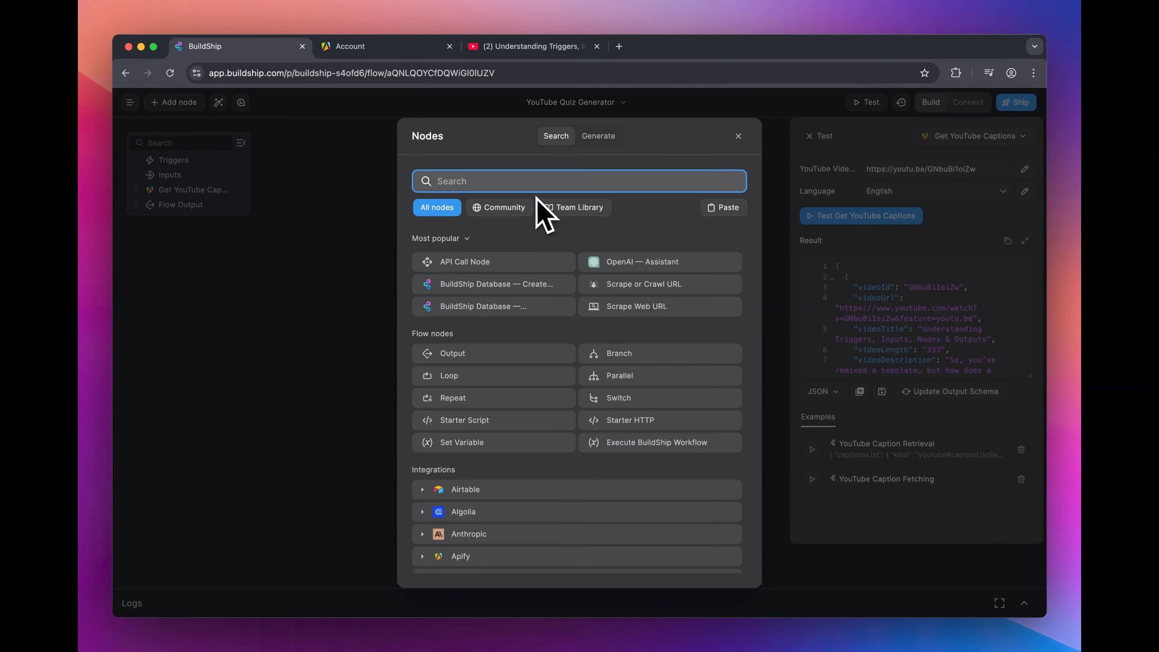
{"action": "type", "text": "join"}
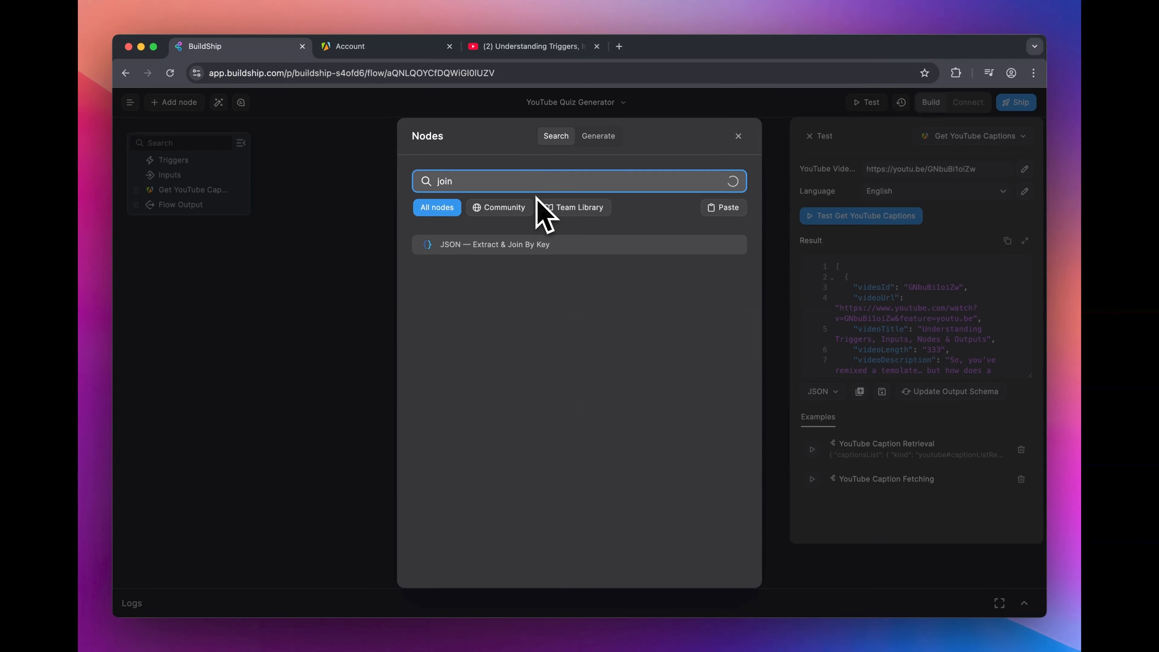
{"action": "left_click", "coordinate": [591, 249]}
{"action": "scroll", "coordinate": [732, 362], "scroll_direction": "down", "scroll_amount": 3}
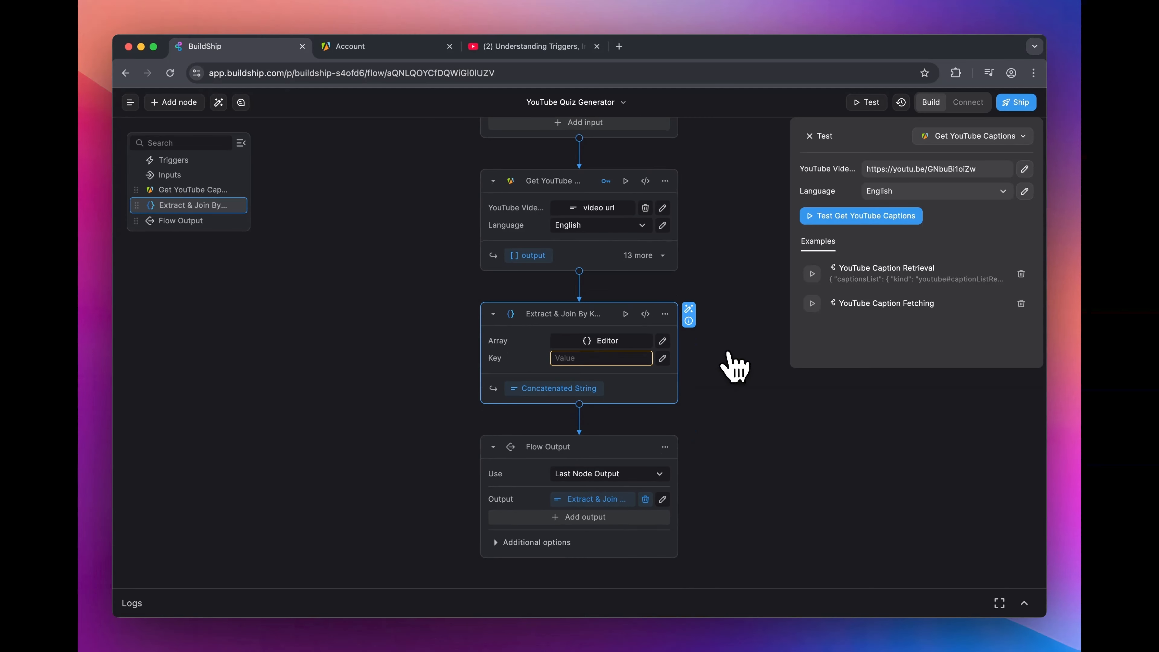
{"action": "left_click", "coordinate": [732, 363]}
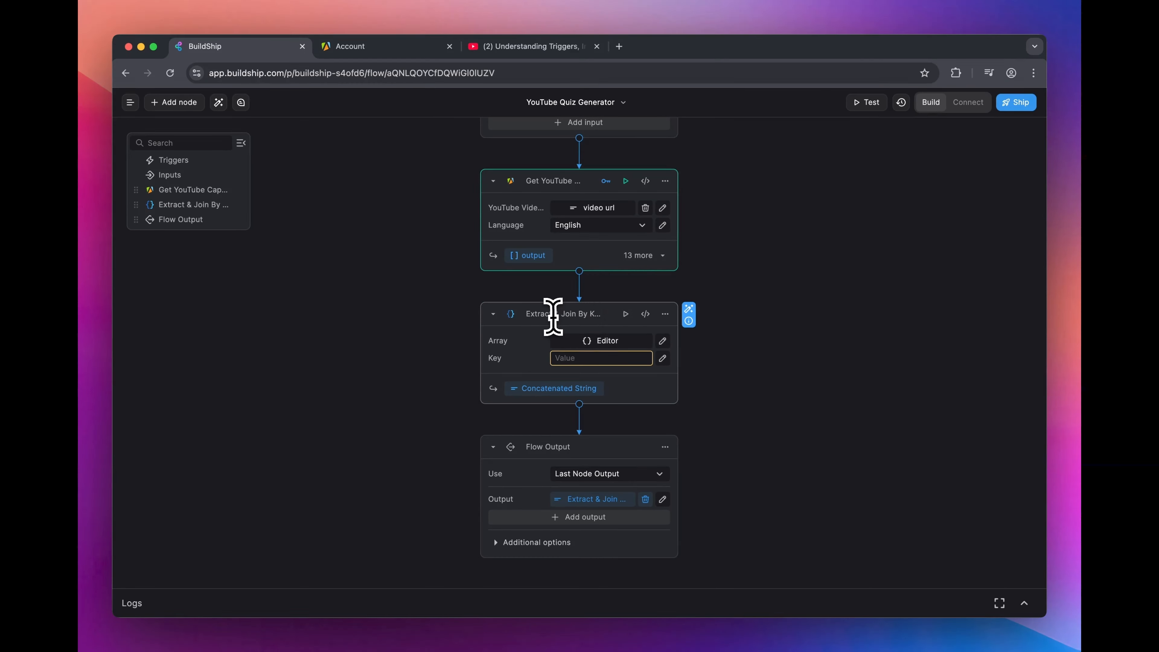
{"action": "left_click", "coordinate": [567, 316]}
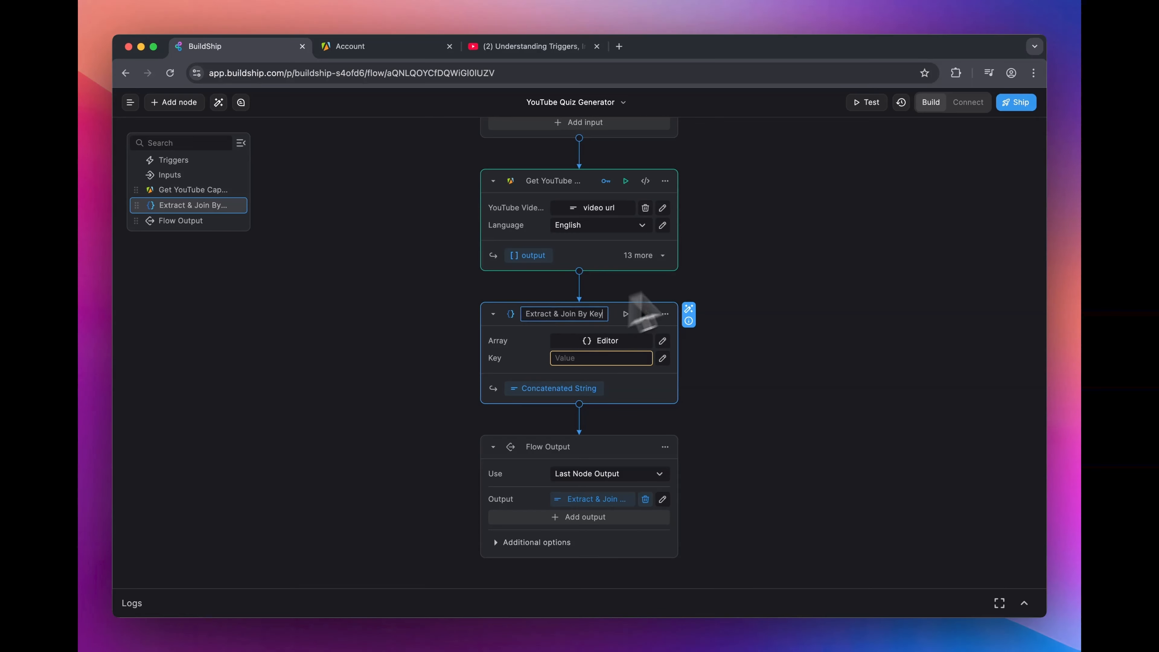
{"action": "left_click", "coordinate": [754, 264]}
Step: Copy the full JSON result from the Get YouTube Captions test and close the test pane
{"action": "left_click", "coordinate": [631, 185]}
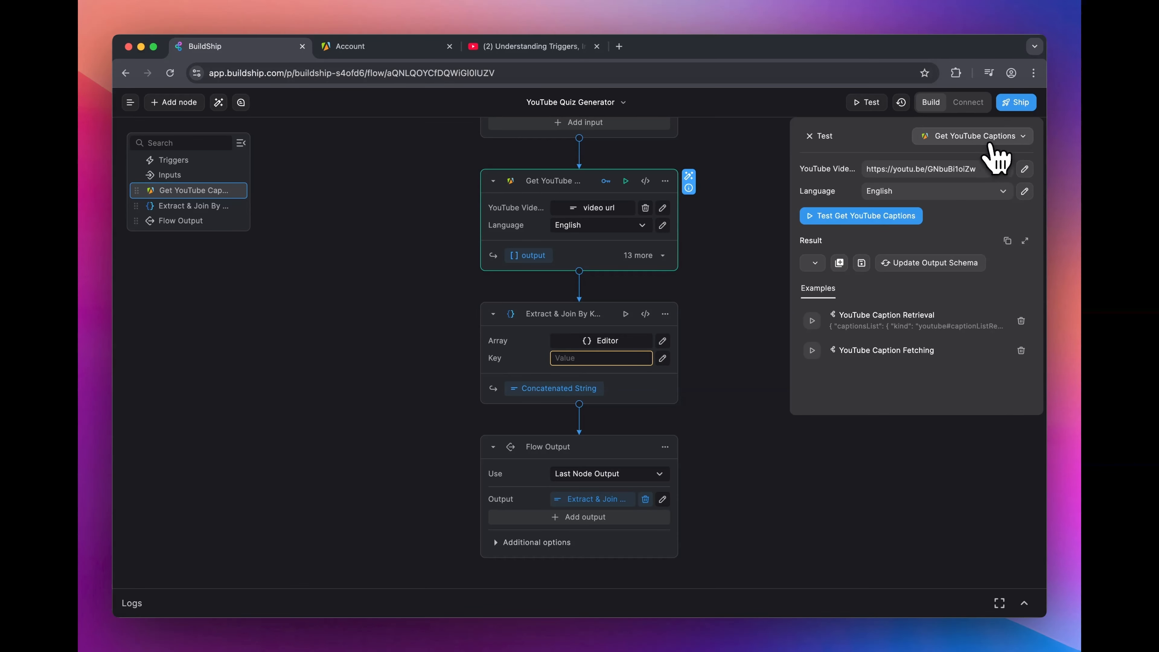
{"action": "left_click", "coordinate": [915, 311]}
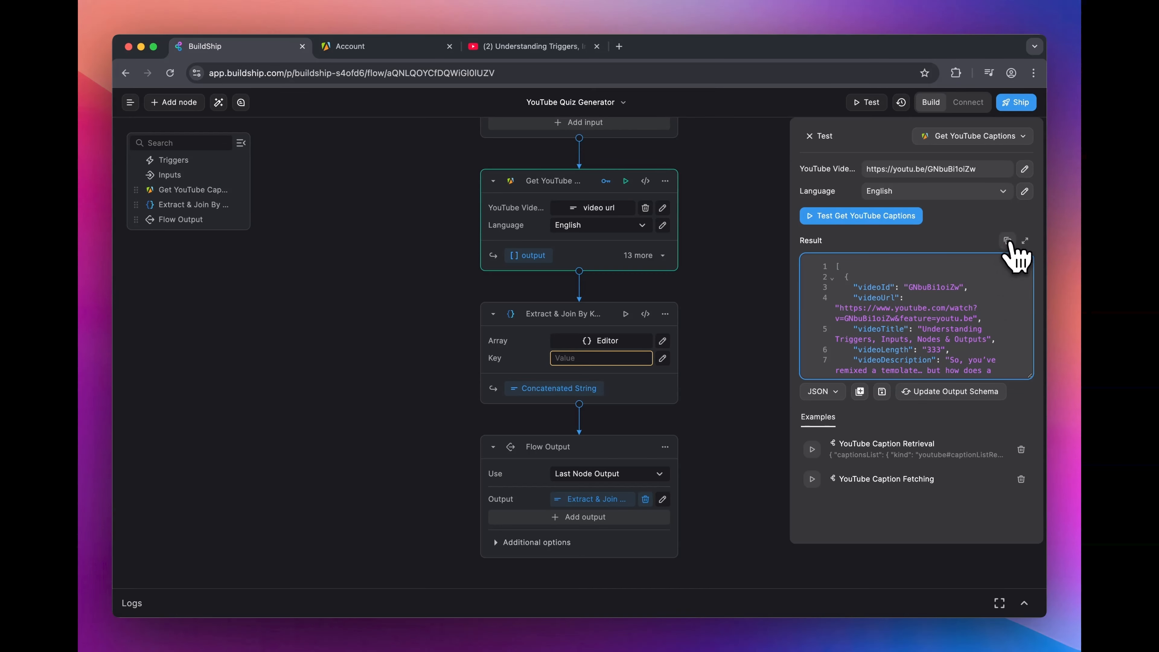
{"action": "left_click", "coordinate": [817, 138]}
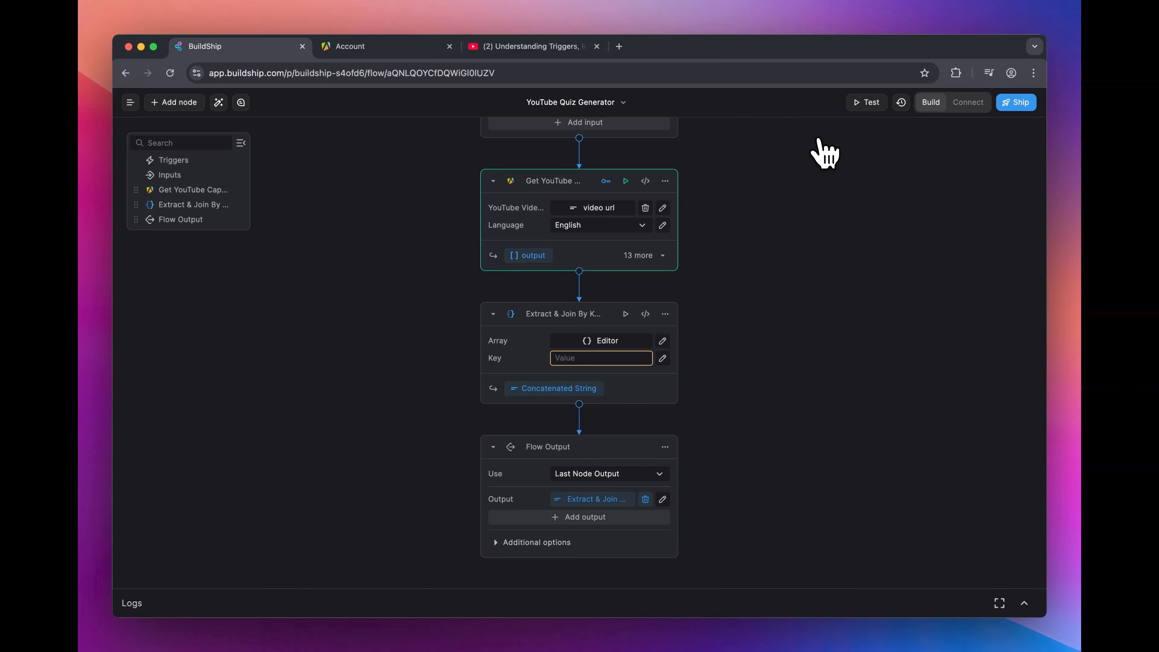
Step: Paste the copied captions JSON as the Array value in the Extract & Join By Key node's test
{"action": "left_click", "coordinate": [626, 314]}
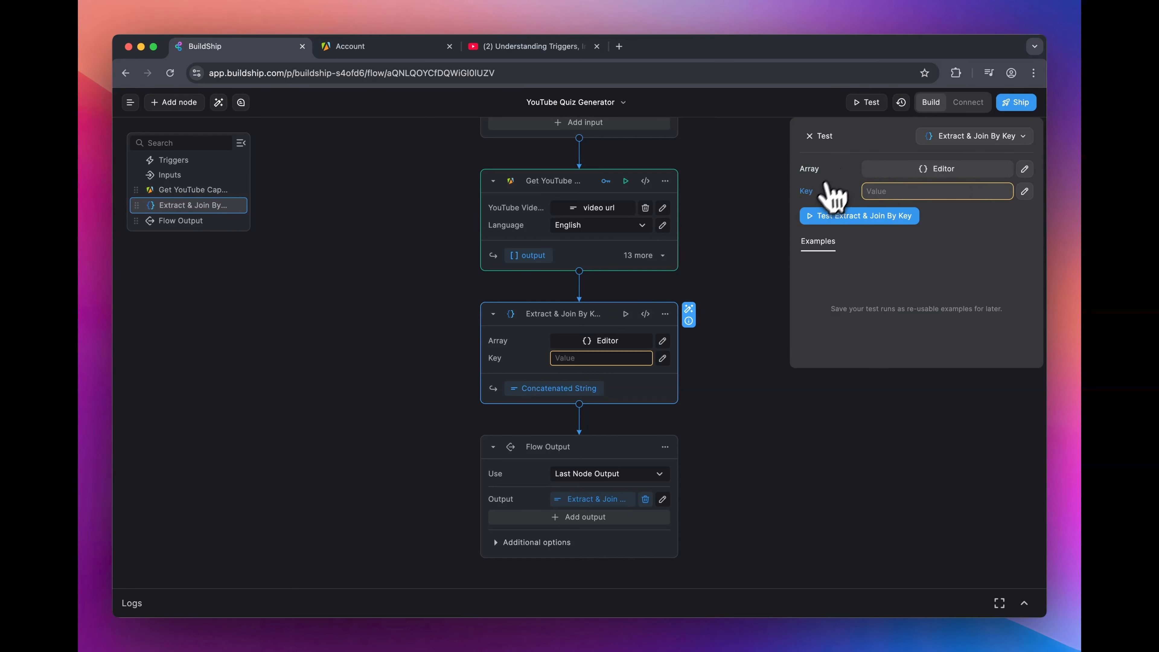
{"action": "left_click", "coordinate": [1024, 169]}
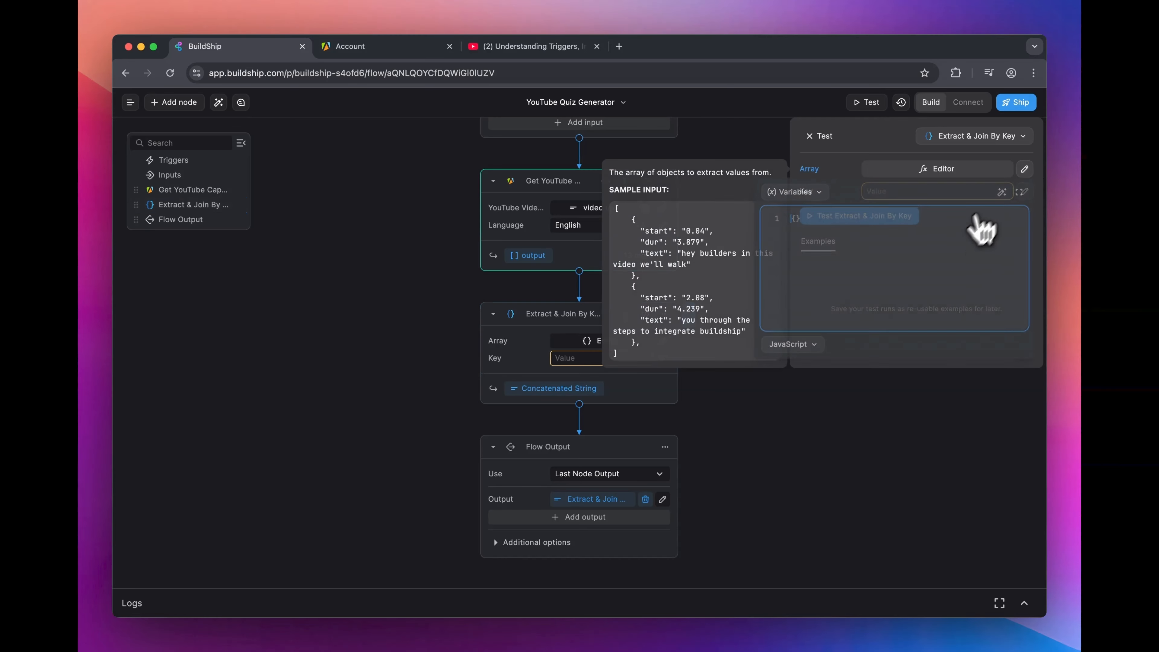
{"action": "key", "text": "super+v"}
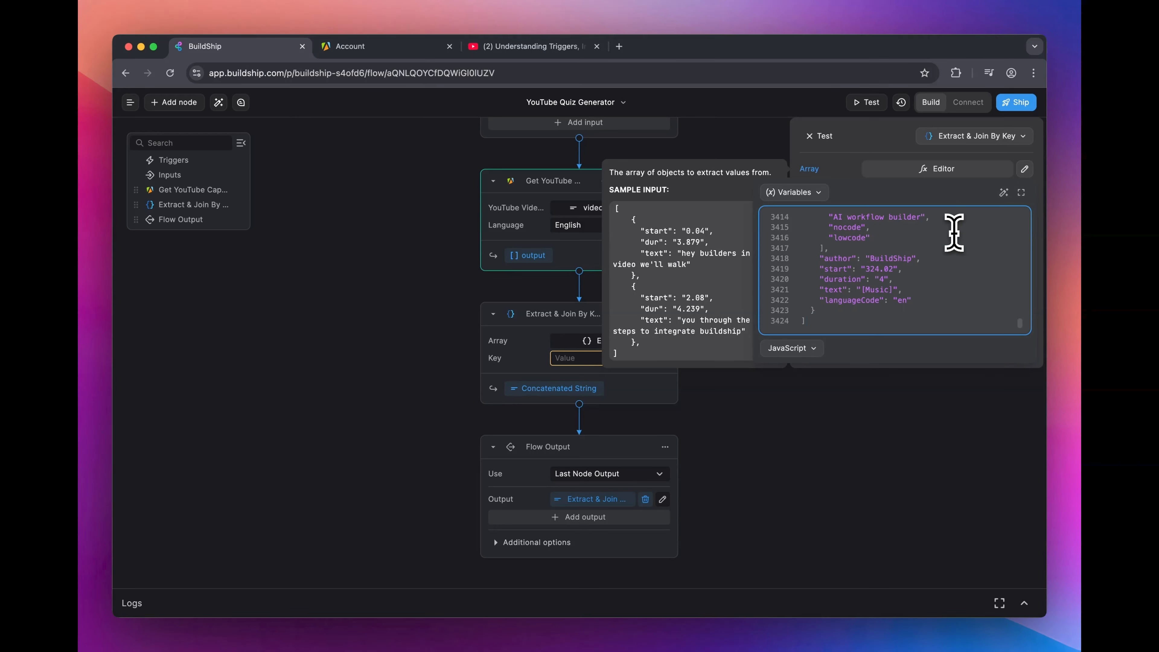
{"action": "left_click", "coordinate": [872, 146]}
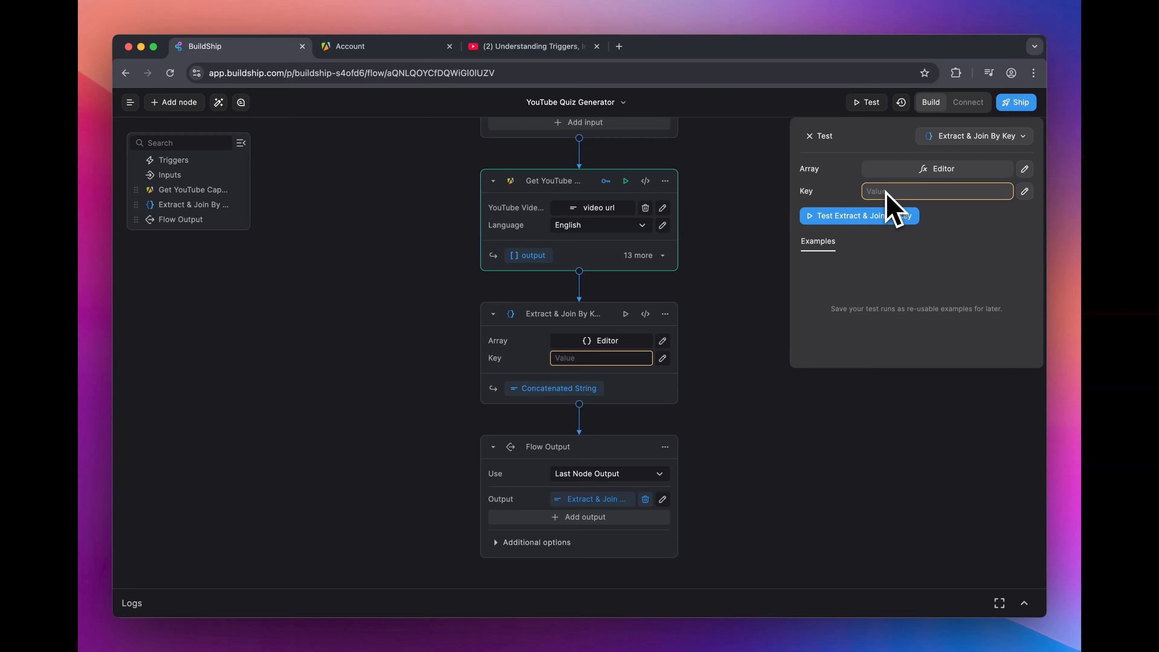
Step: Check the pasted captions array in the Extract & Join By Key test, set the Key to "text" and run the test
{"action": "left_click", "coordinate": [886, 173]}
{"action": "scroll", "coordinate": [845, 288], "scroll_direction": "down", "scroll_amount": 2}
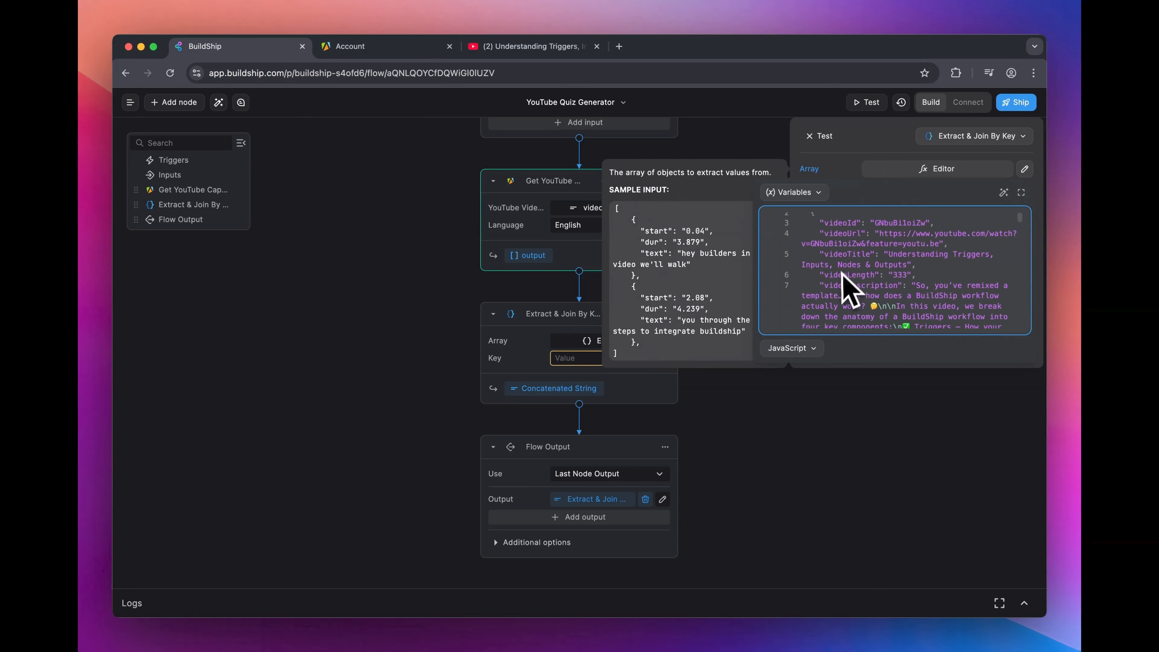
{"action": "scroll", "coordinate": [840, 275], "scroll_direction": "down", "scroll_amount": 10}
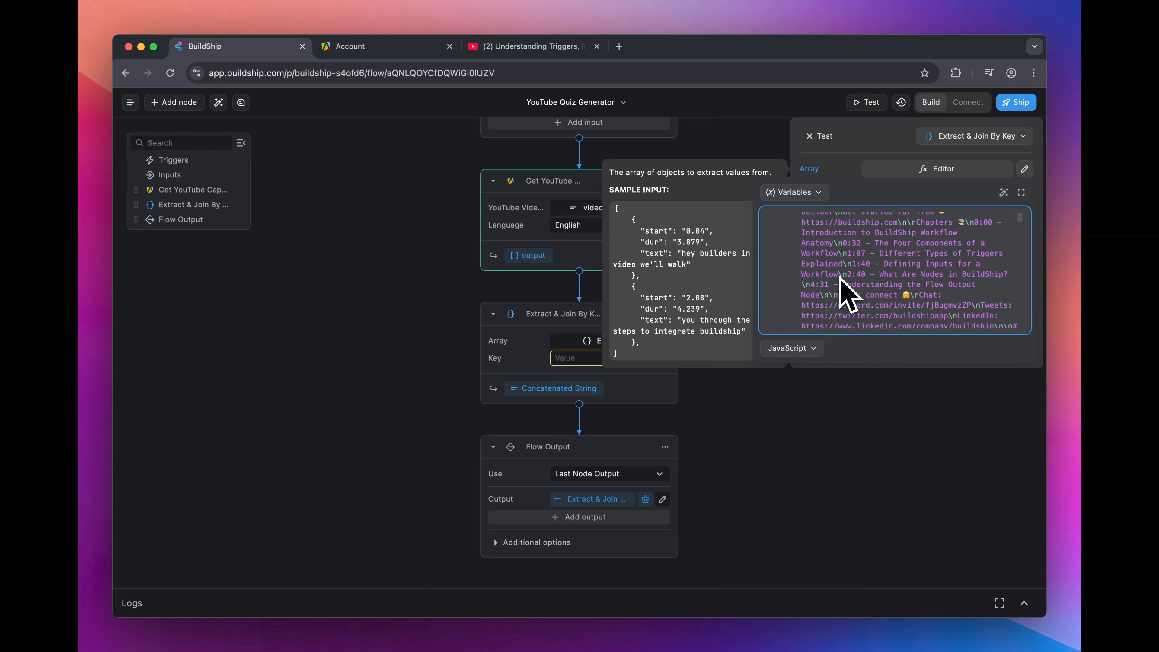
{"action": "scroll", "coordinate": [847, 294], "scroll_direction": "down", "scroll_amount": 8}
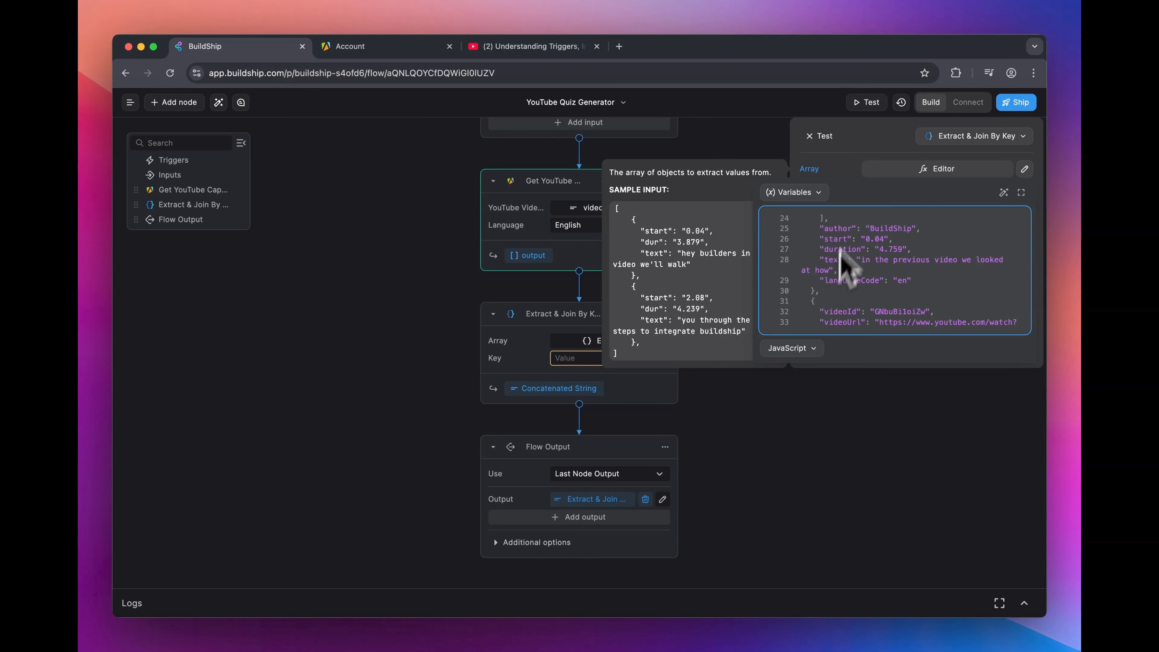
{"action": "left_click", "coordinate": [867, 151]}
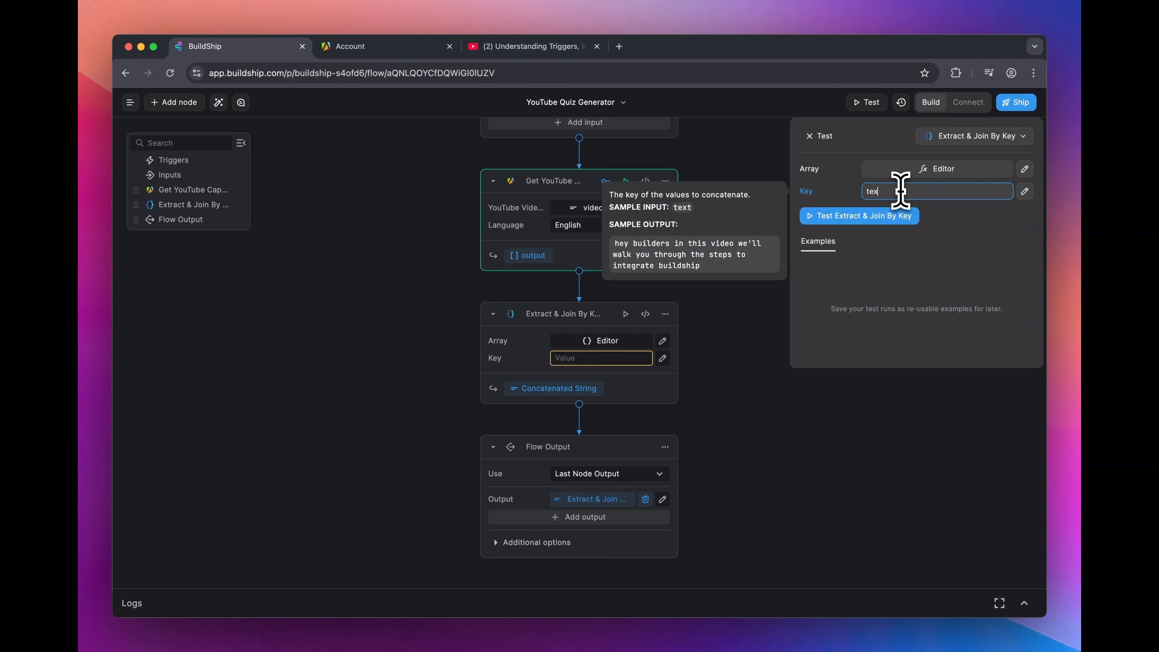
{"action": "left_click", "coordinate": [899, 217]}
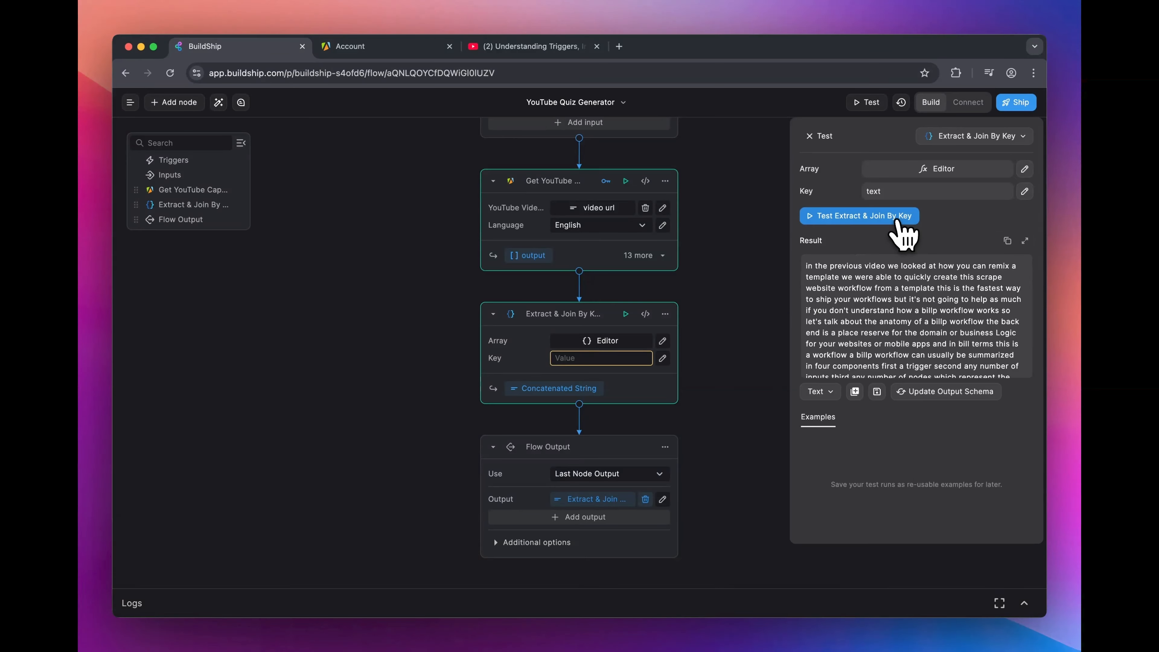
Step: Examine the joined captions text in the enlarged result view, then return to the flow and close the test pane
{"action": "left_click", "coordinate": [1025, 241]}
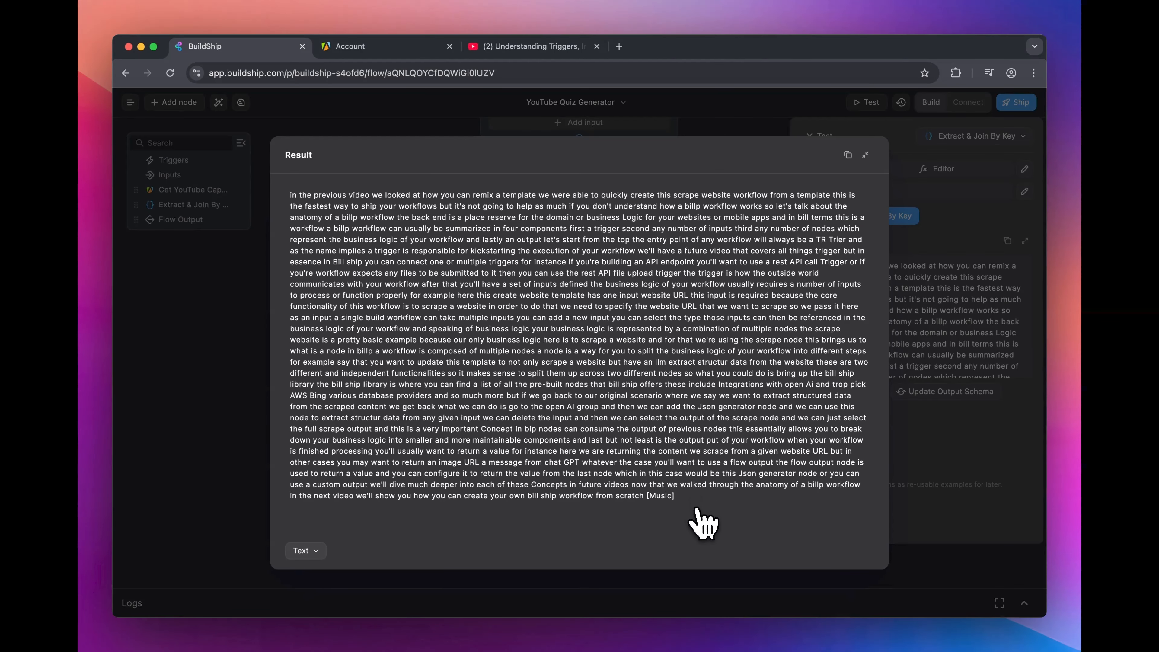
{"action": "left_click_drag", "start_coordinate": [645, 496], "coordinate": [285, 201]}
{"action": "left_click", "coordinate": [967, 327]}
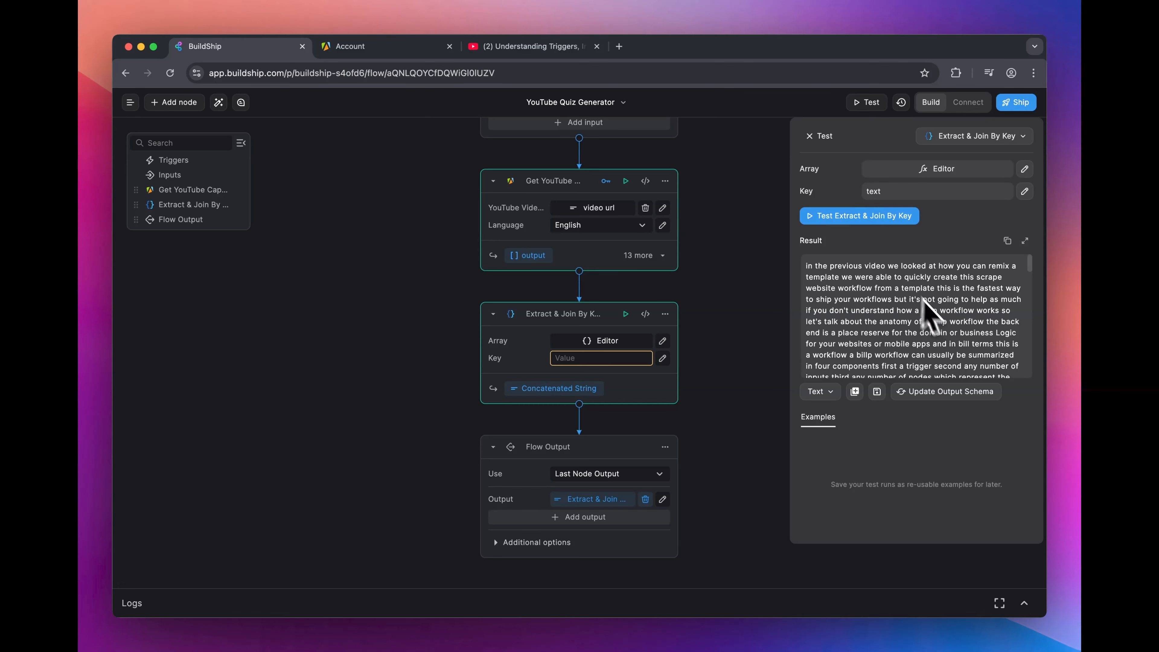
{"action": "left_click", "coordinate": [810, 135]}
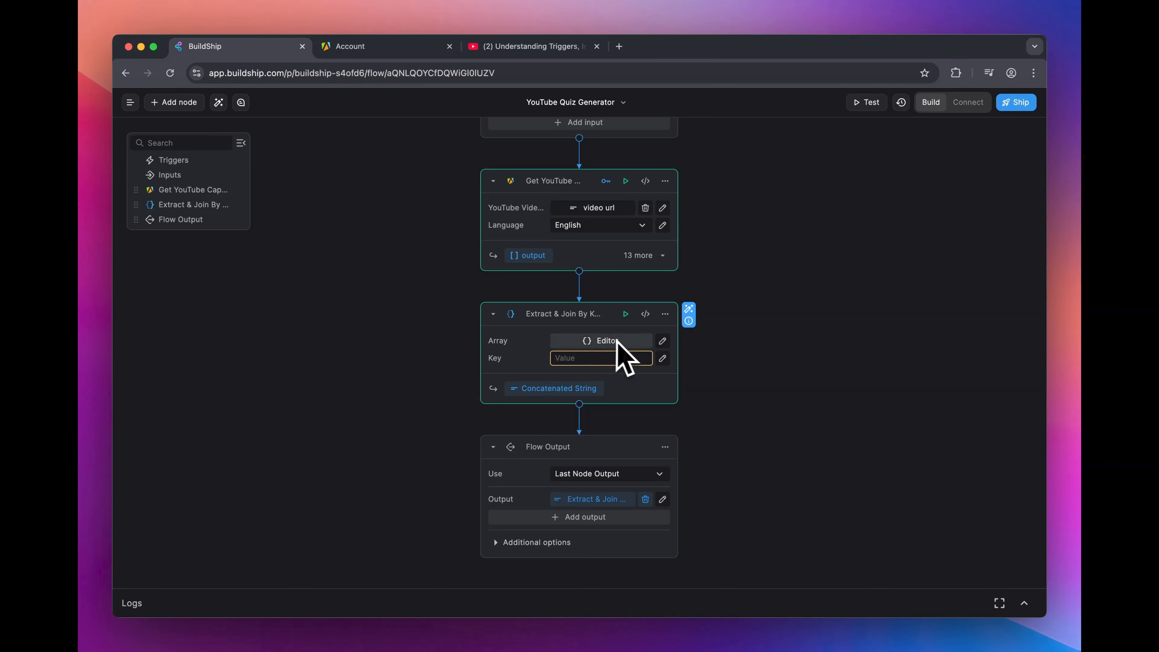
Step: Set the Extract & Join By Key node's Array to the full Get YouTube Captions output variable
{"action": "left_click", "coordinate": [662, 341]}
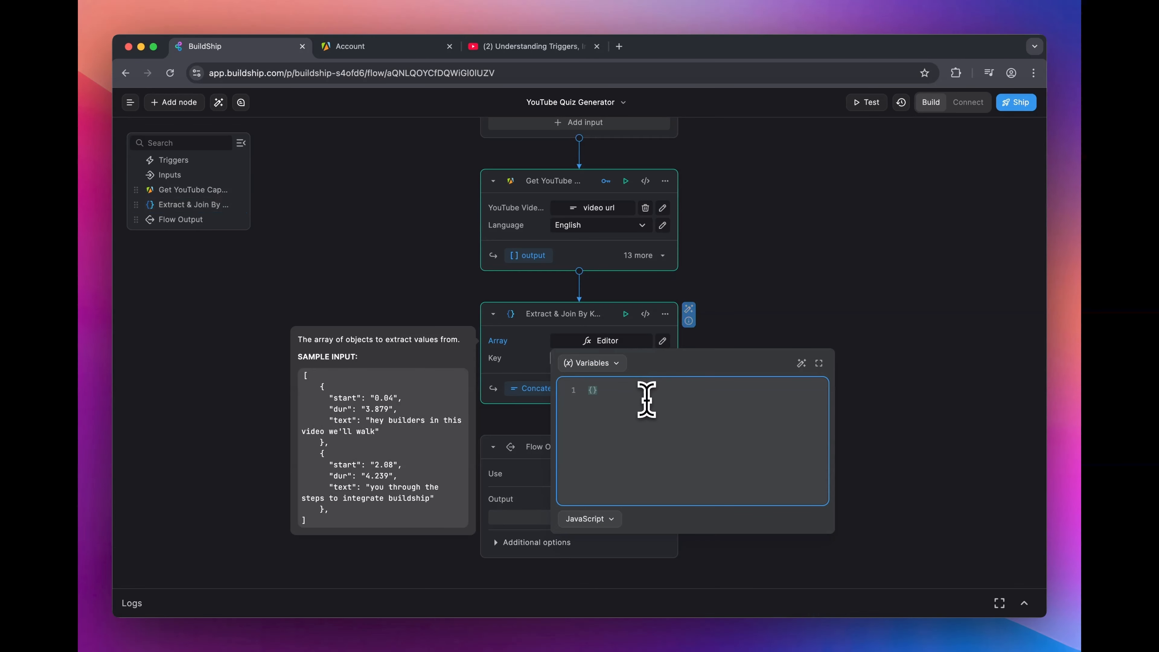
{"action": "left_click", "coordinate": [604, 364]}
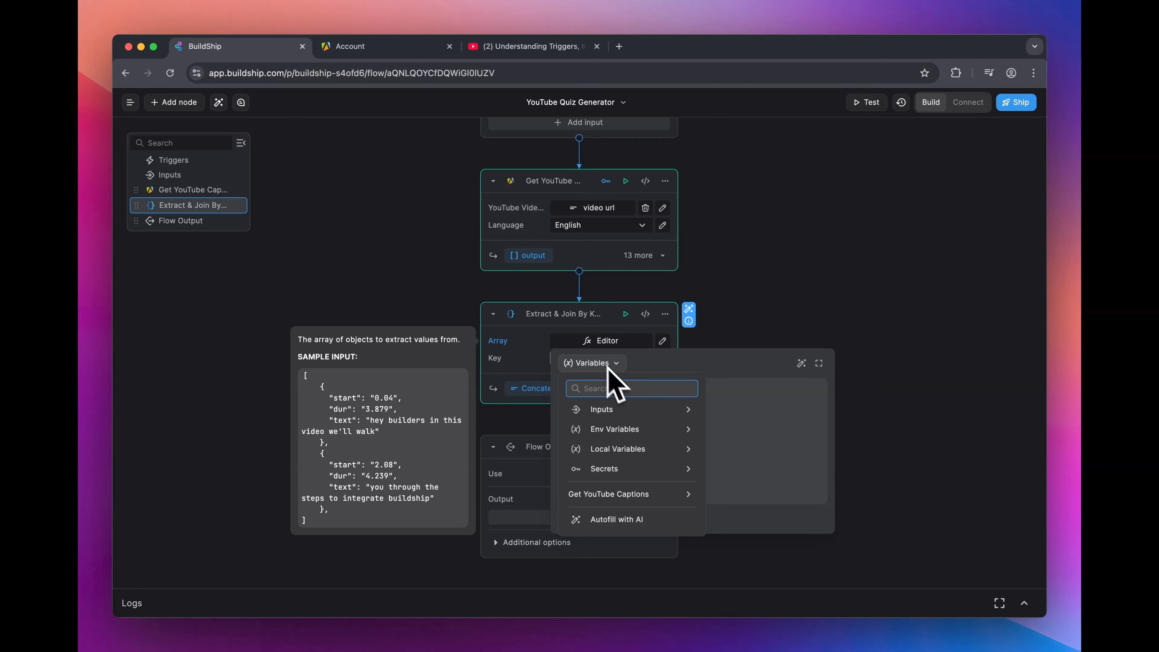
{"action": "left_click", "coordinate": [650, 493]}
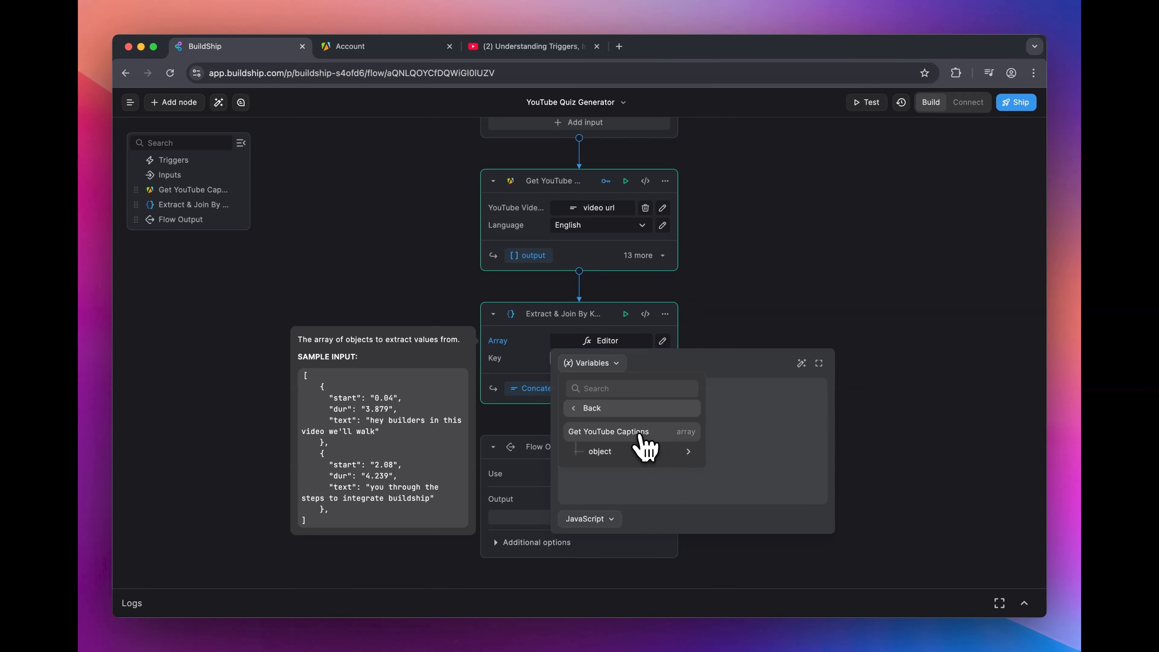
{"action": "left_click", "coordinate": [641, 436]}
{"action": "left_click", "coordinate": [770, 276]}
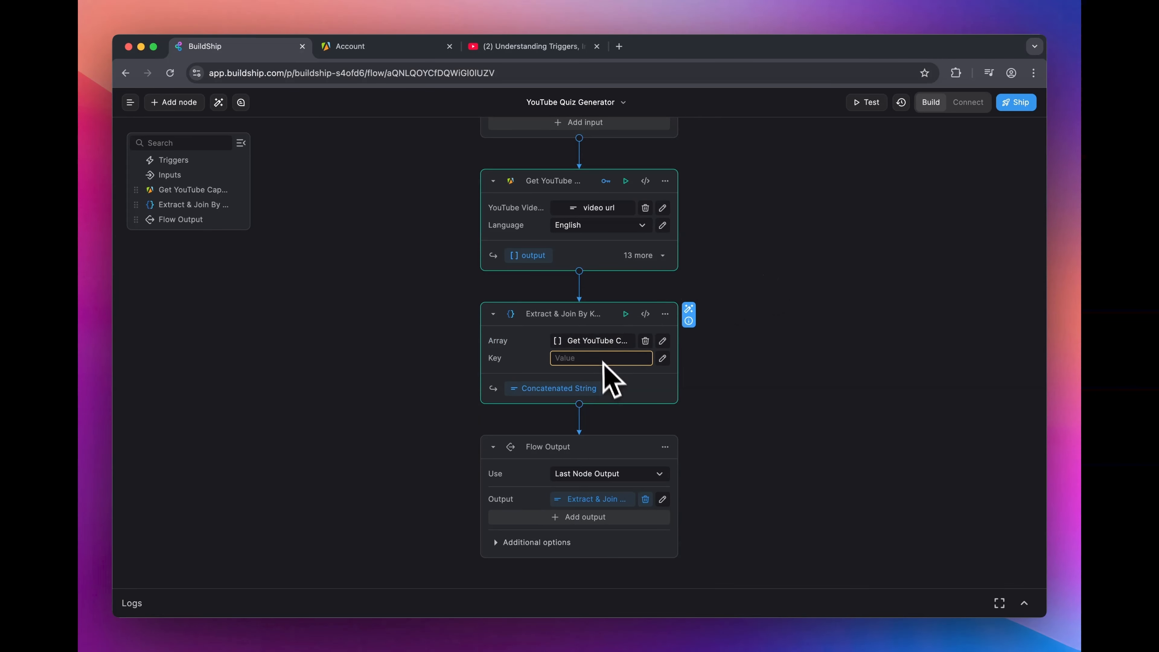
Step: Set the Extract & Join By Key node's Key to "text" and briefly review its test result
{"action": "left_click", "coordinate": [568, 359]}
{"action": "type", "text": "text"}
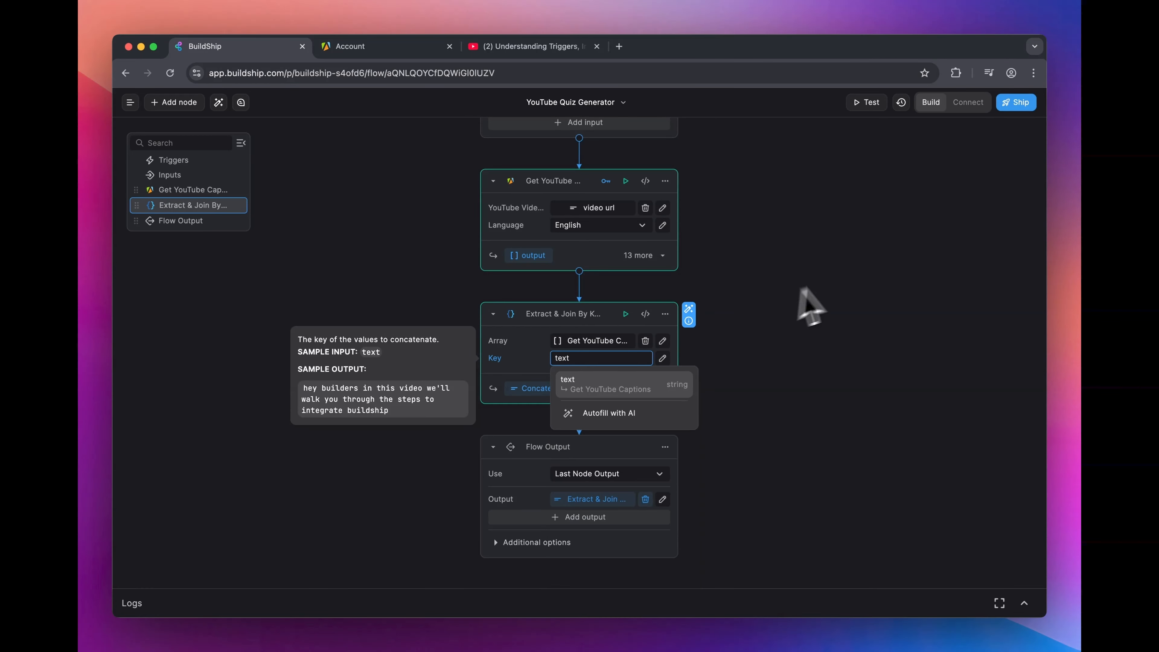
{"action": "left_click", "coordinate": [626, 314]}
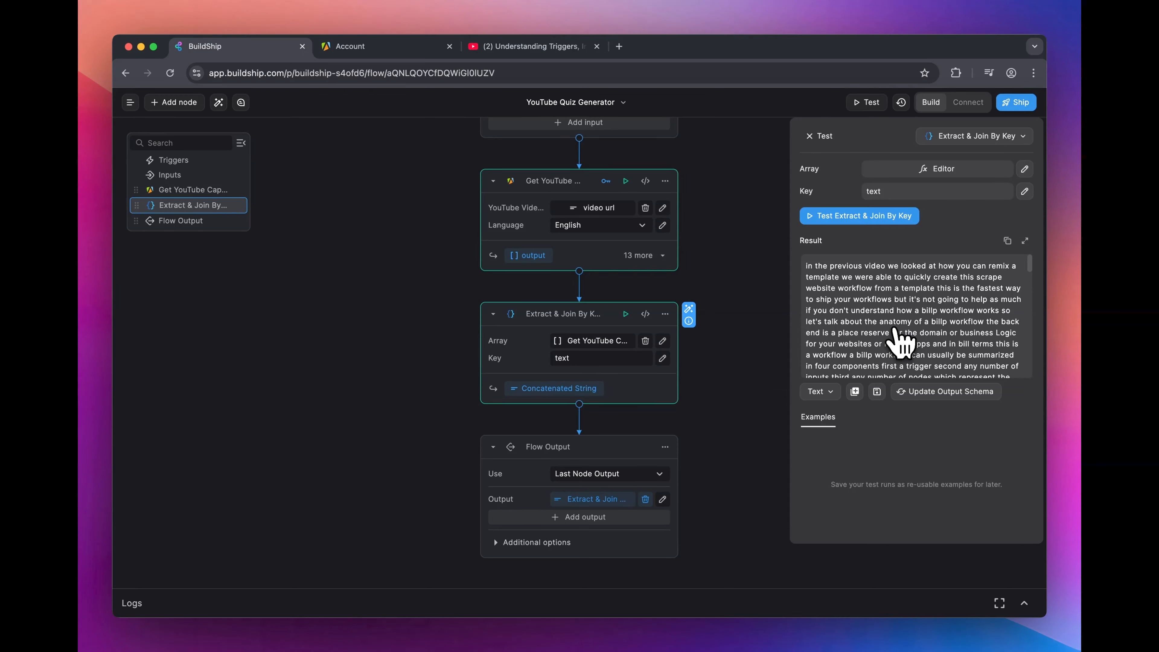
{"action": "left_click", "coordinate": [760, 315]}
Step: Add the Anthropic — Claude AI Chat node between Extract & Join By Key and Flow Output, and set its key to Use Credits
{"action": "scroll", "coordinate": [795, 322], "scroll_direction": "down", "scroll_amount": 3}
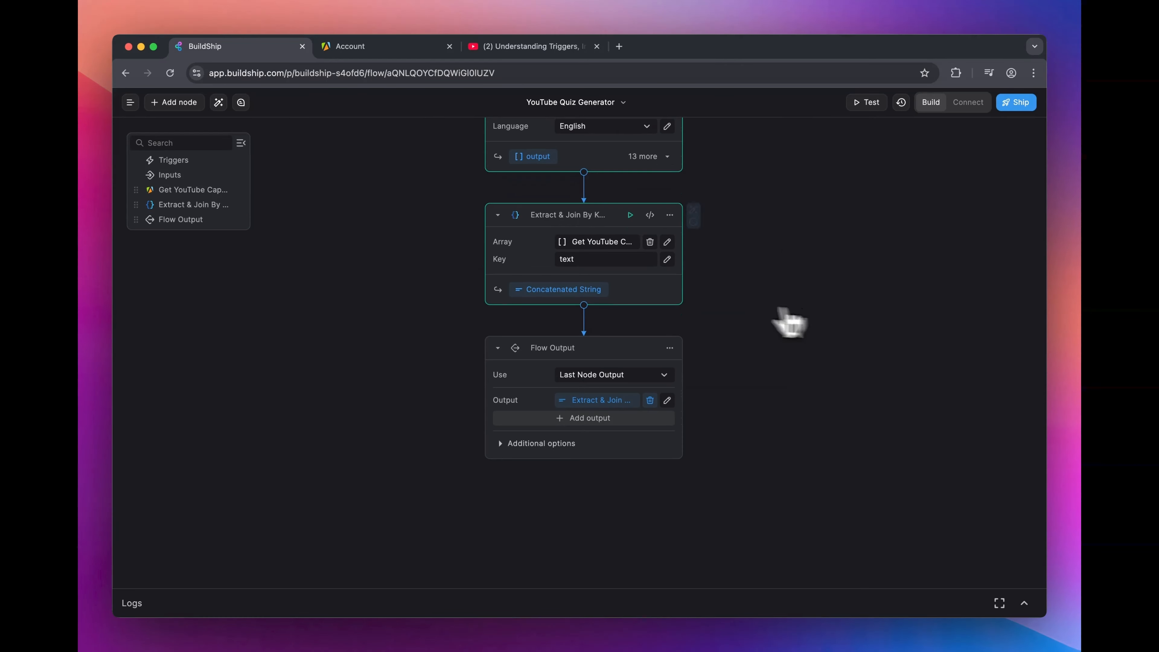
{"action": "mouse_move", "coordinate": [587, 309]}
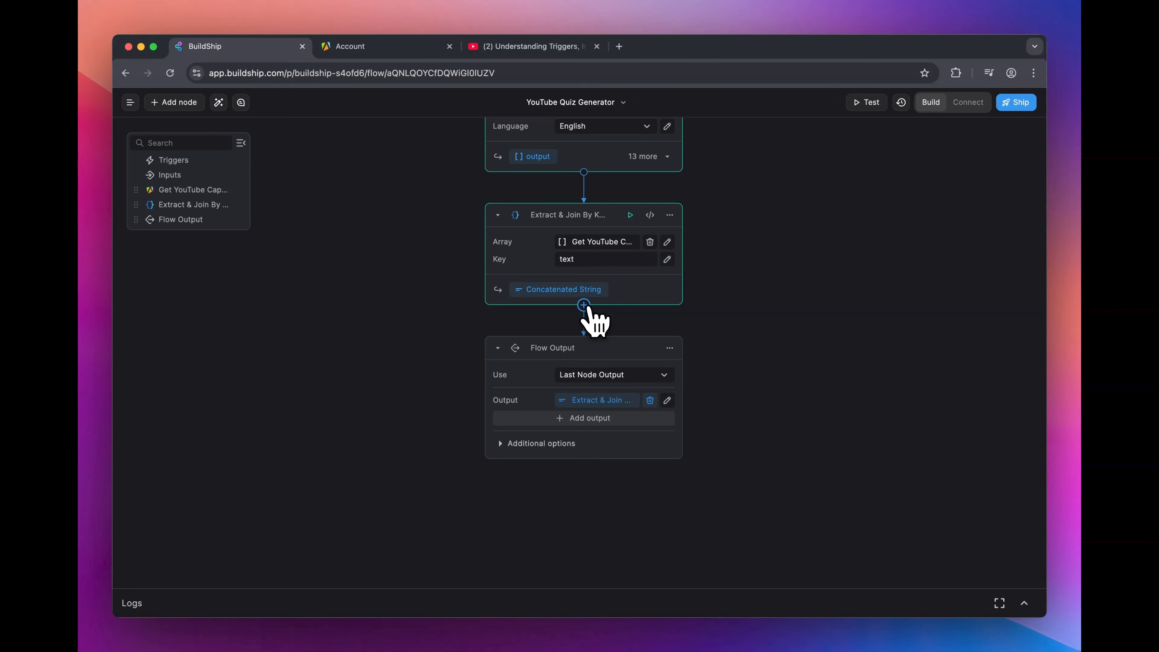
{"action": "left_click", "coordinate": [584, 305]}
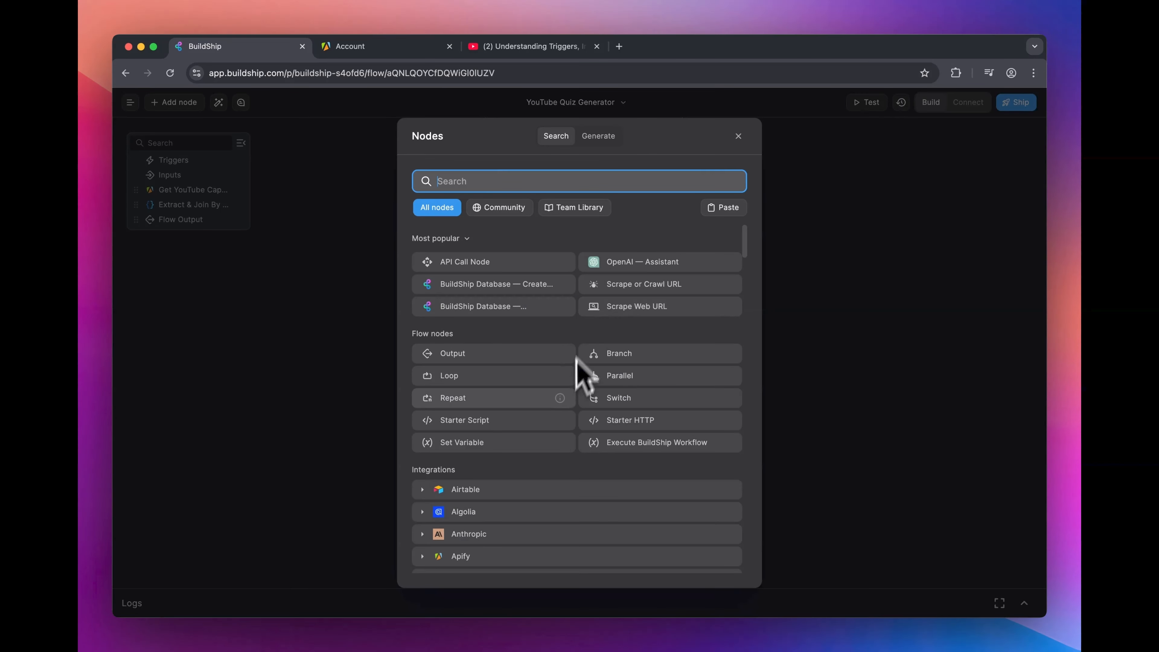
{"action": "scroll", "coordinate": [569, 409], "scroll_direction": "down", "scroll_amount": 5}
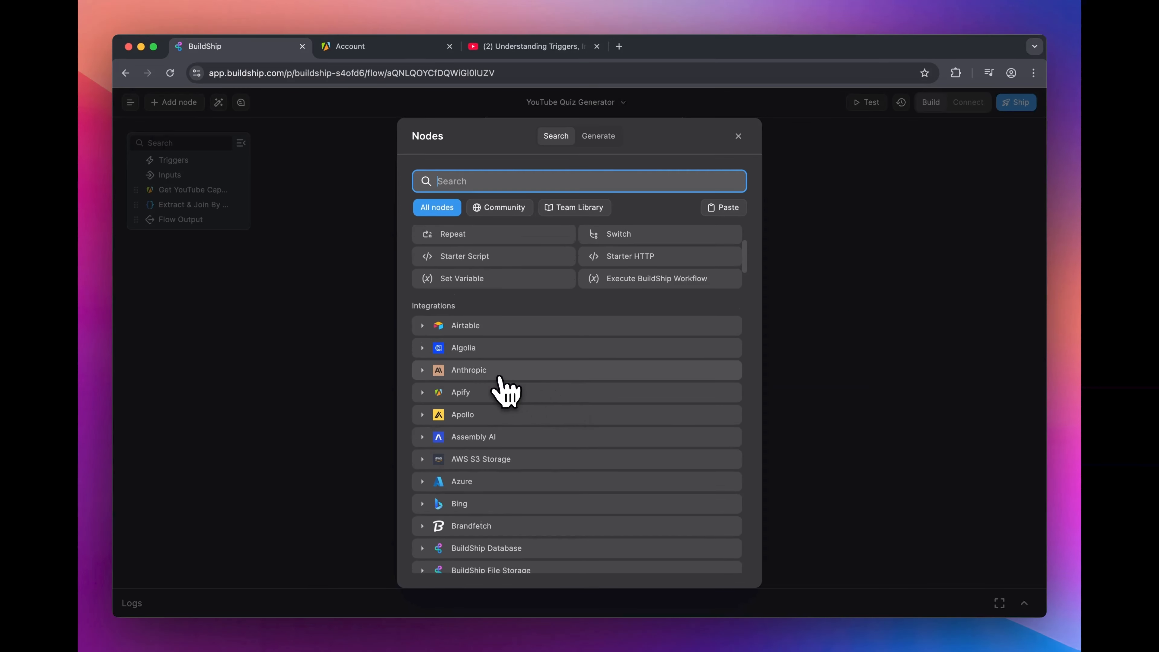
{"action": "left_click", "coordinate": [481, 373]}
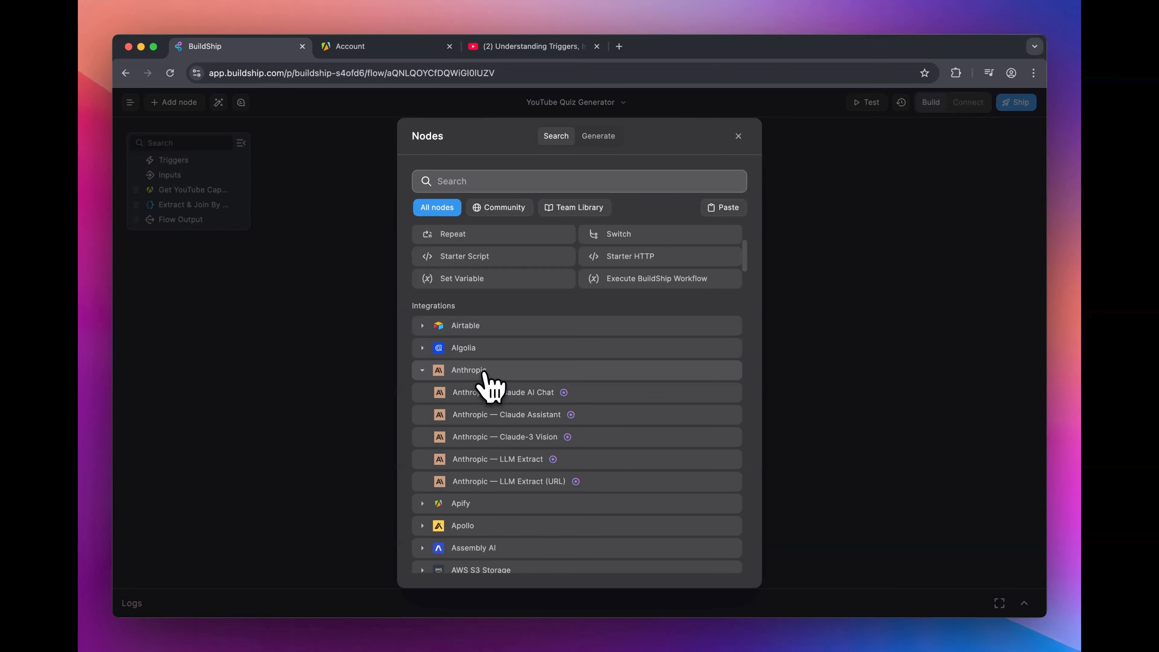
{"action": "left_click", "coordinate": [535, 398]}
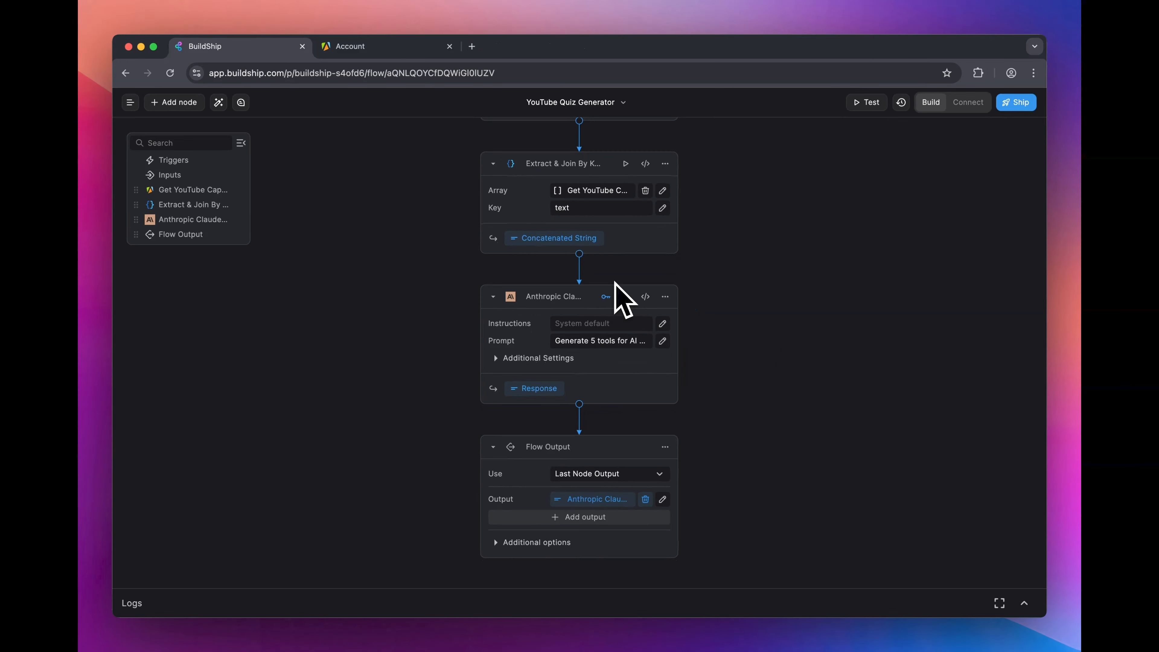
{"action": "left_click", "coordinate": [605, 297]}
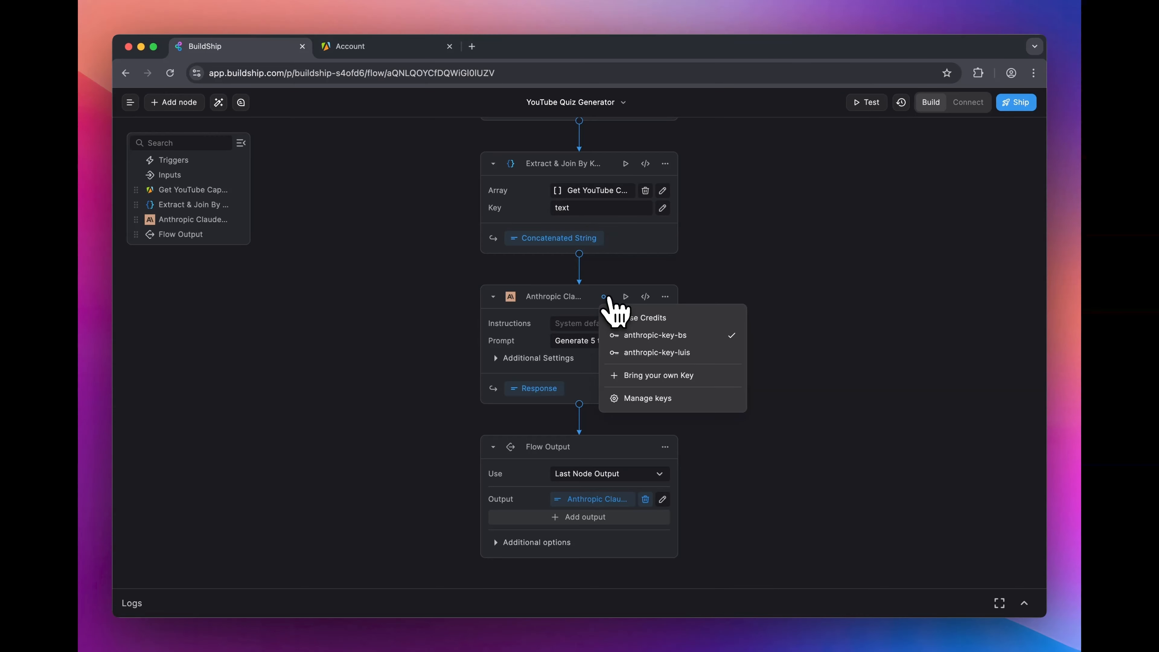
{"action": "left_click", "coordinate": [656, 320]}
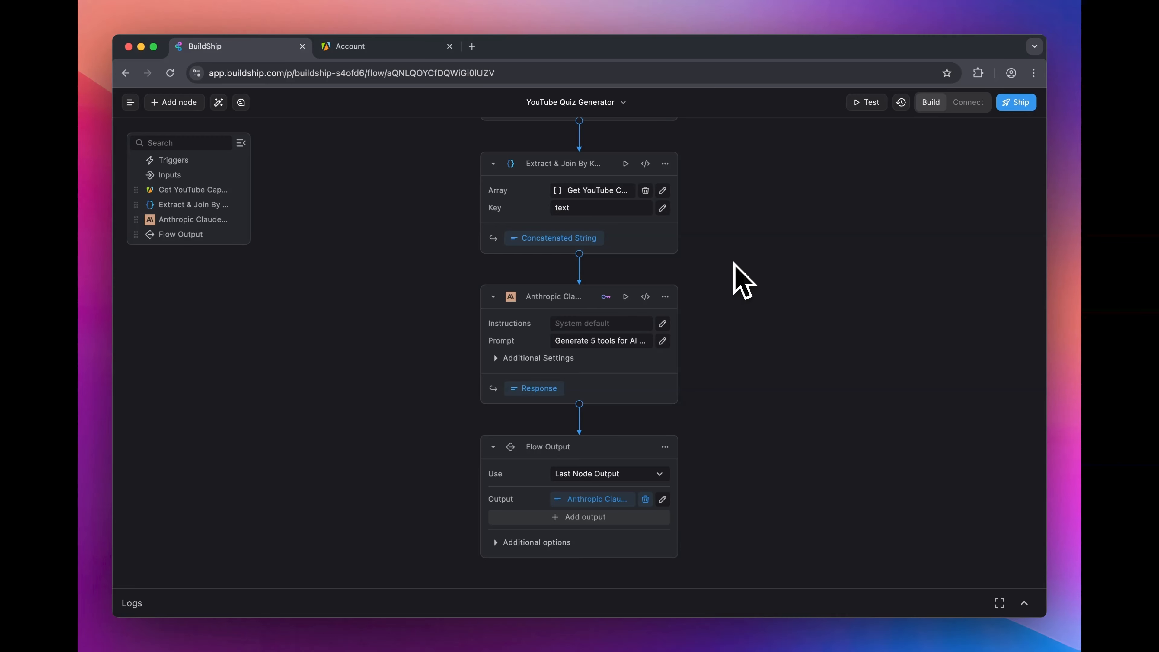
Step: Paste Claude node Instructions for a BuildShip quiz generation expert creating 5 multiple-choice questions with correct answers from video captions, without yes/no questions
{"action": "scroll", "coordinate": [735, 263], "scroll_direction": "down", "scroll_amount": 1}
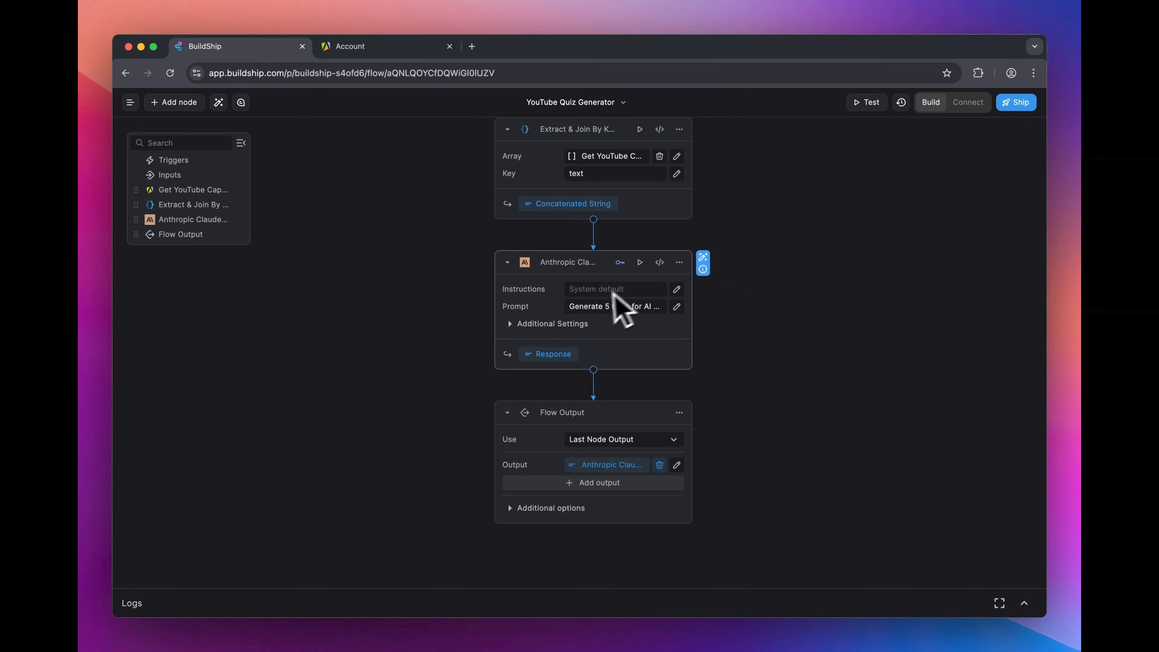
{"action": "left_click", "coordinate": [677, 289]}
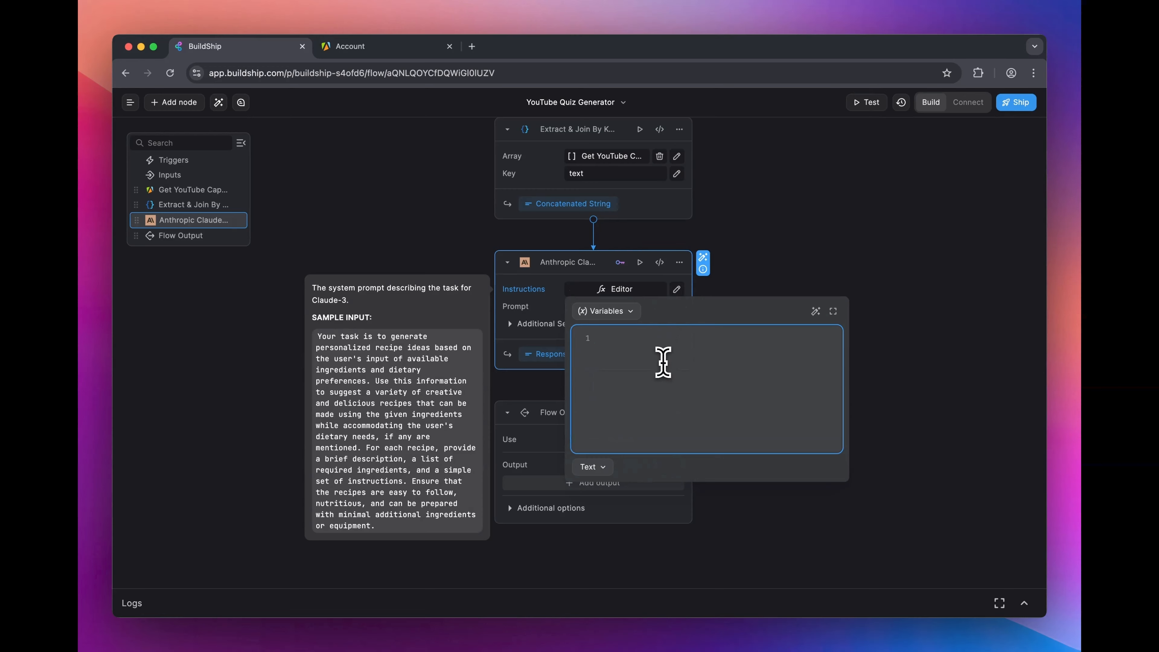
{"action": "type", "text": "You are a quiz generation expert for BuildShip - a low-code backend builder. Given the captions (transcript) of a YouTube video, extract key concepts, facts, or events, and create a multiple-choice quiz to test comprehension.  Format the output as follows:  Question 1: What is the main idea discussed in the video? A) ... B) ... C) ... D) ... Correct Answer: B  Create 5 questions that cover different parts of the video. Ensure that the questions are clear, relevant, and not too easy. Avoid yes/no questions."}
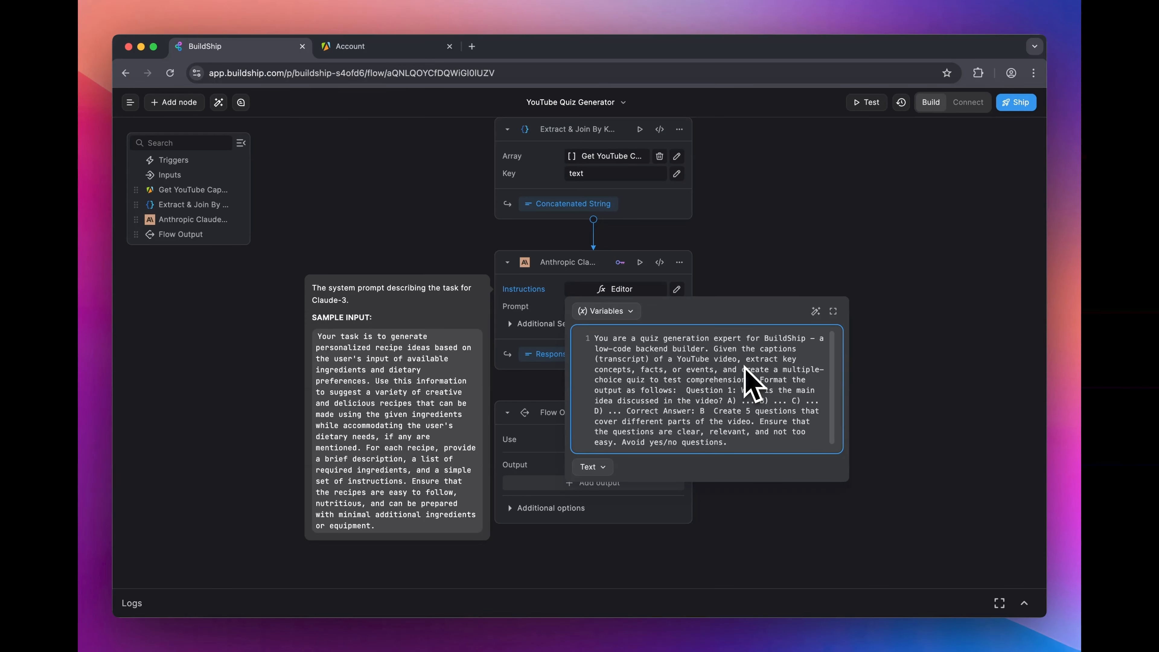
{"action": "left_click", "coordinate": [738, 207]}
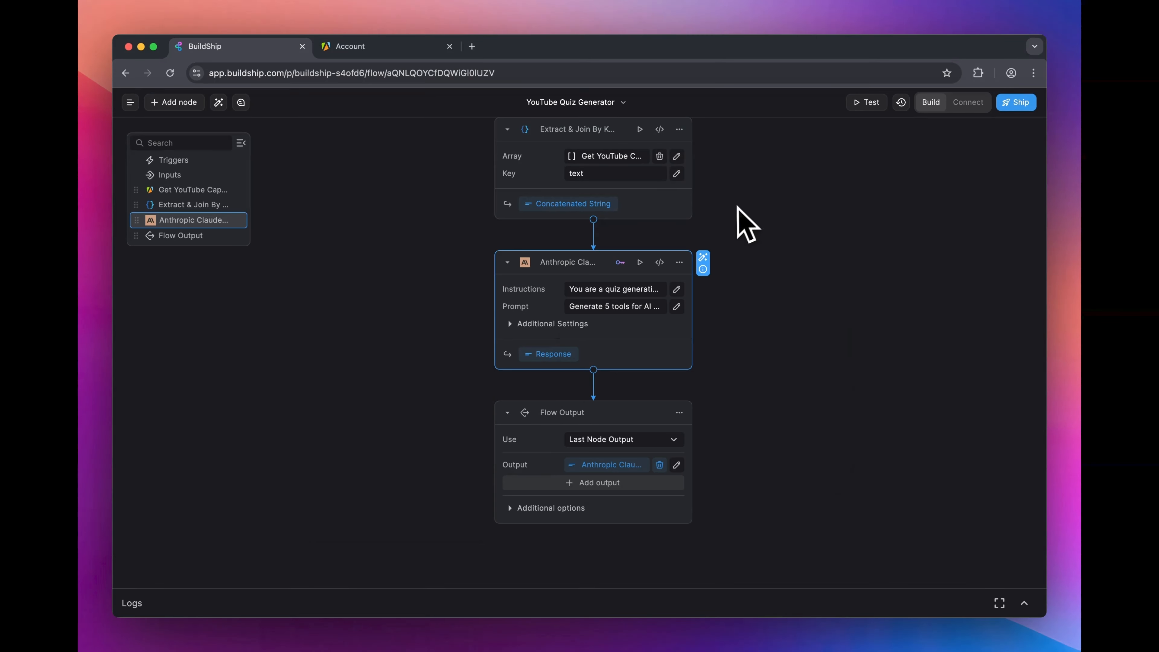
Step: Replace the Claude node's default Prompt with the Extract & Join By Key output variable
{"action": "left_click", "coordinate": [633, 307]}
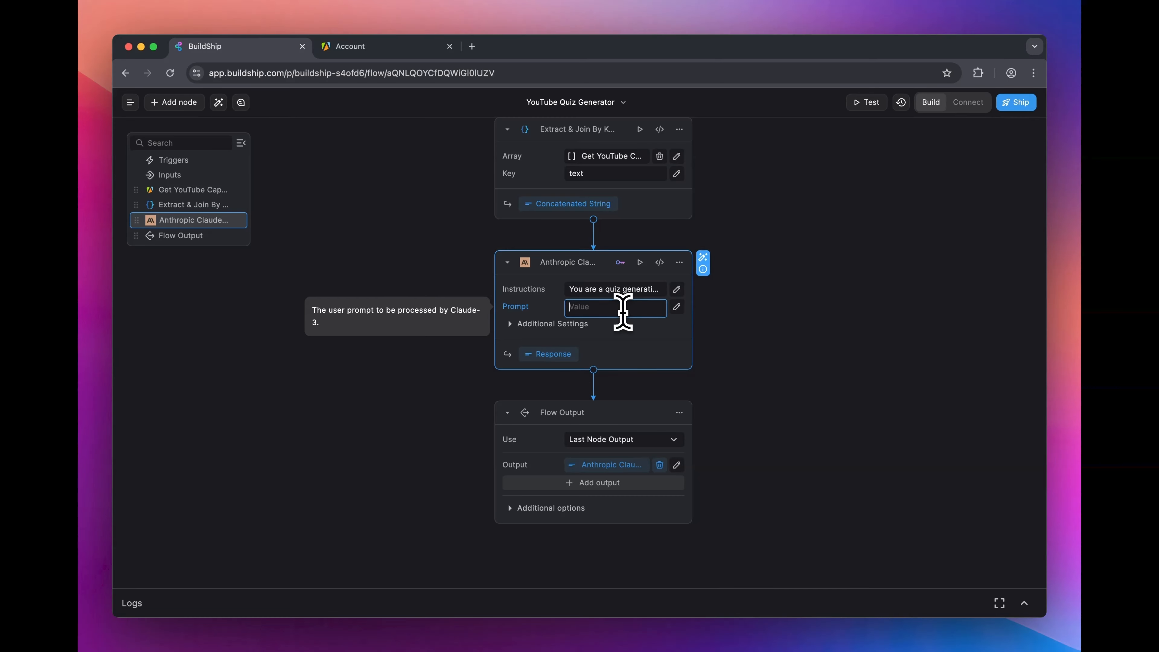
{"action": "left_click", "coordinate": [677, 306]}
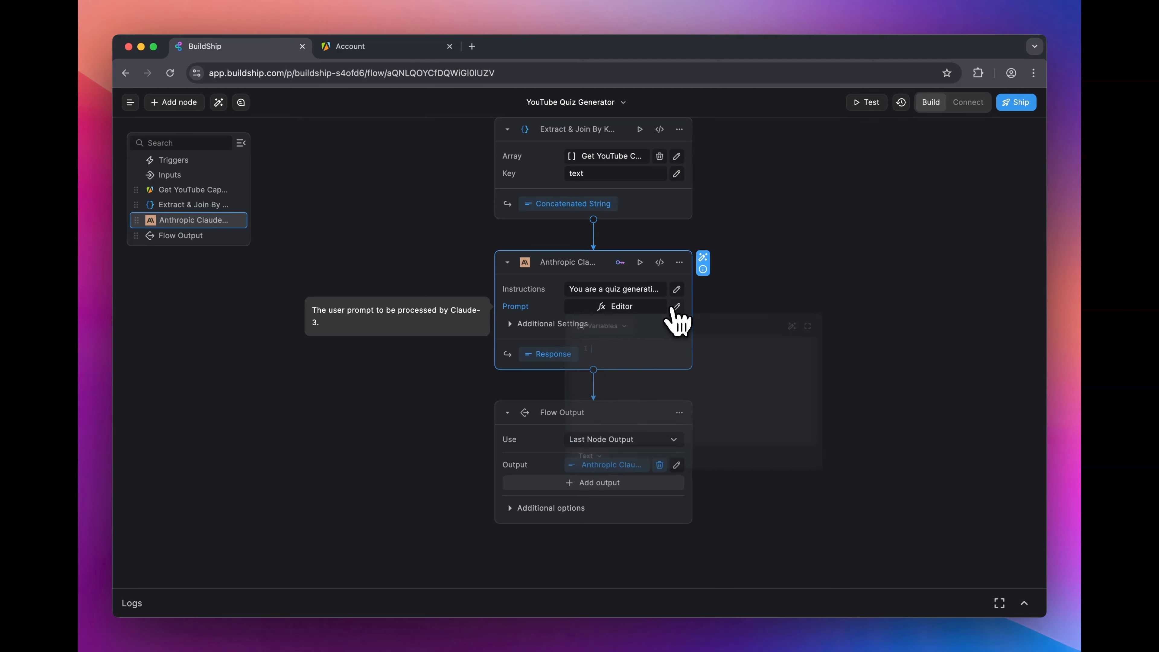
{"action": "left_click", "coordinate": [607, 329]}
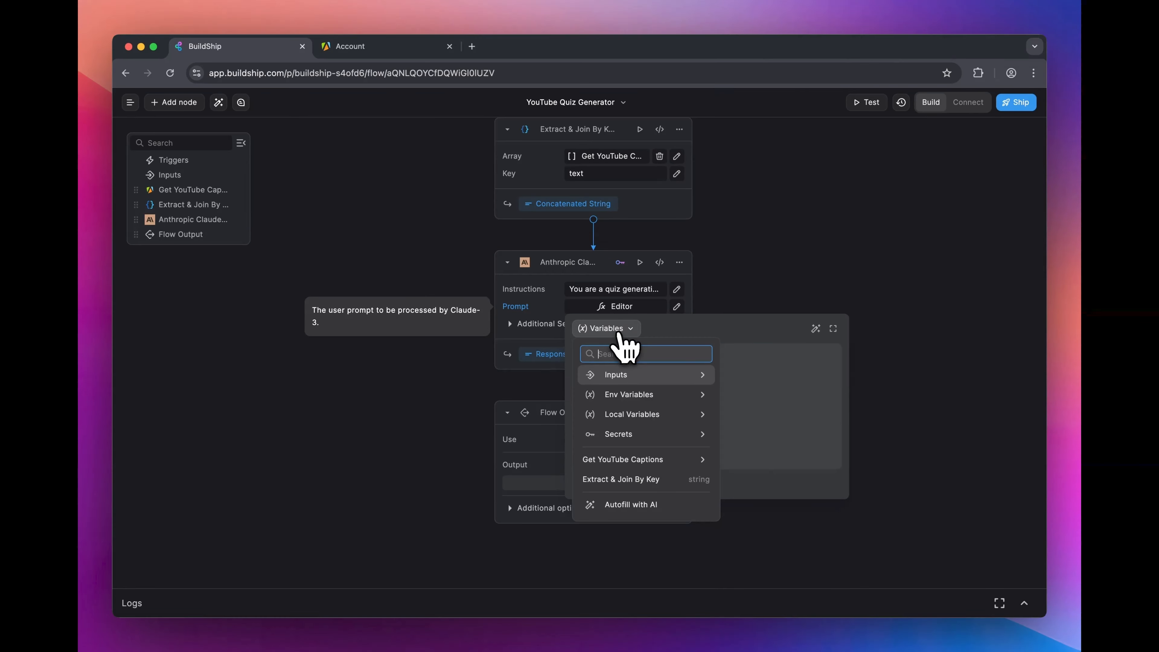
{"action": "left_click", "coordinate": [671, 479]}
{"action": "left_click", "coordinate": [756, 272]}
Step: Run the Extract & Join By Key test again, copy its joined captions text and close the test pane
{"action": "left_click", "coordinate": [641, 130]}
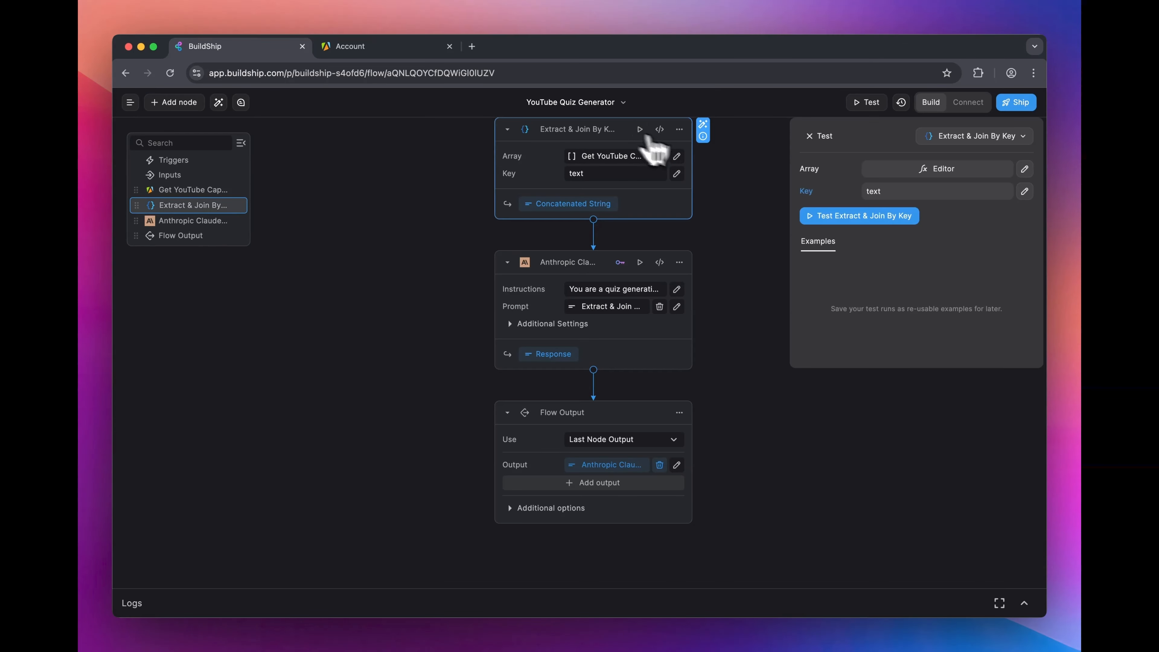
{"action": "left_click", "coordinate": [895, 219]}
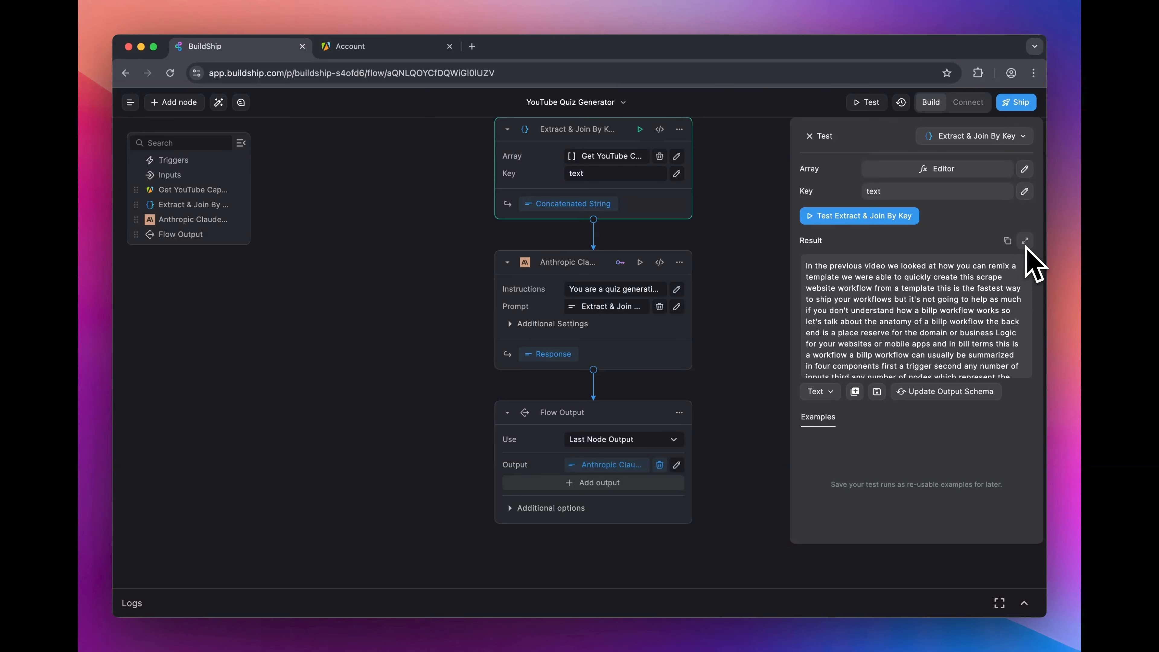
{"action": "left_click", "coordinate": [810, 136]}
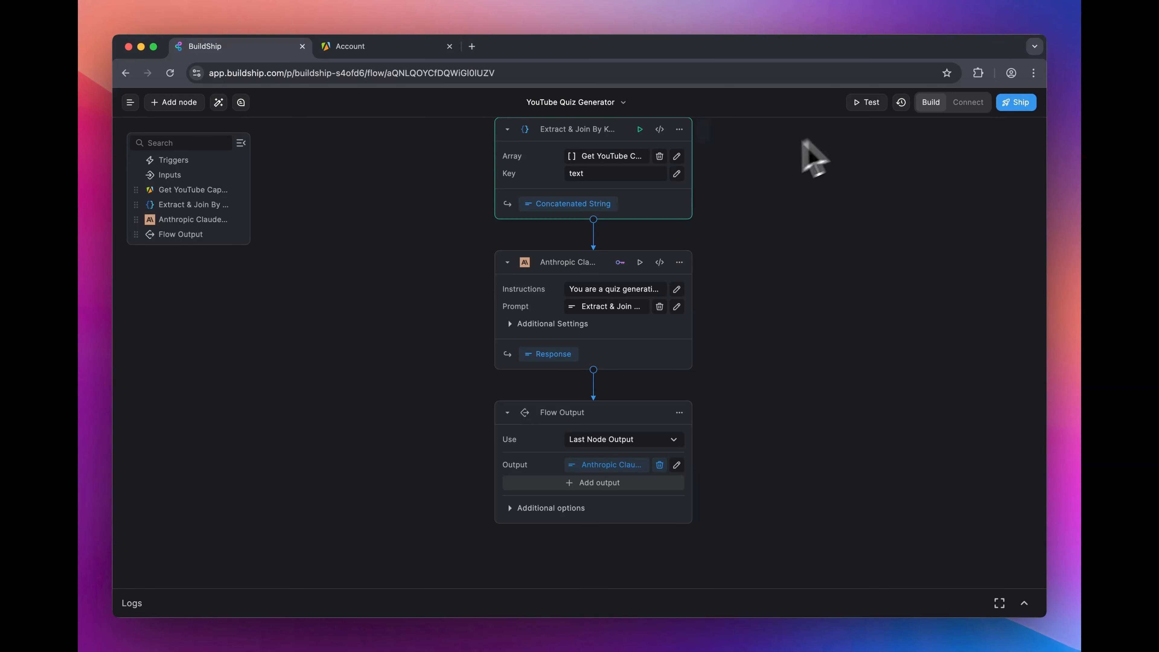
Step: Paste the joined captions text as the Prompt in the Anthropic Claude AI Chat node's test and run it
{"action": "left_click", "coordinate": [641, 263]}
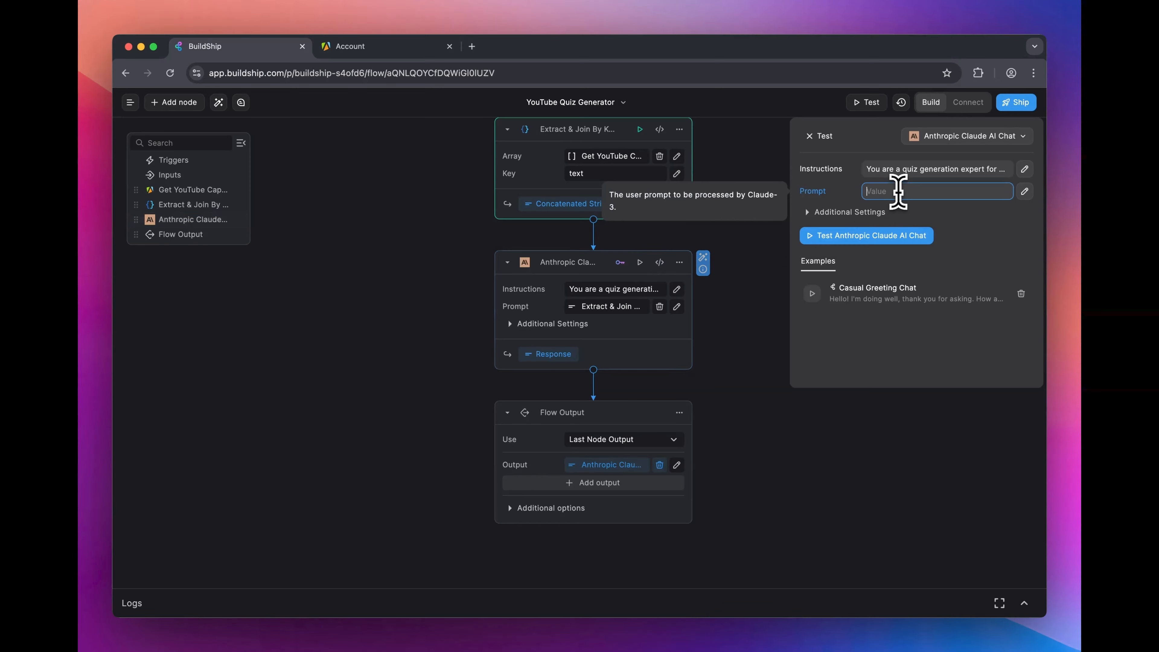
{"action": "key", "text": "super+v"}
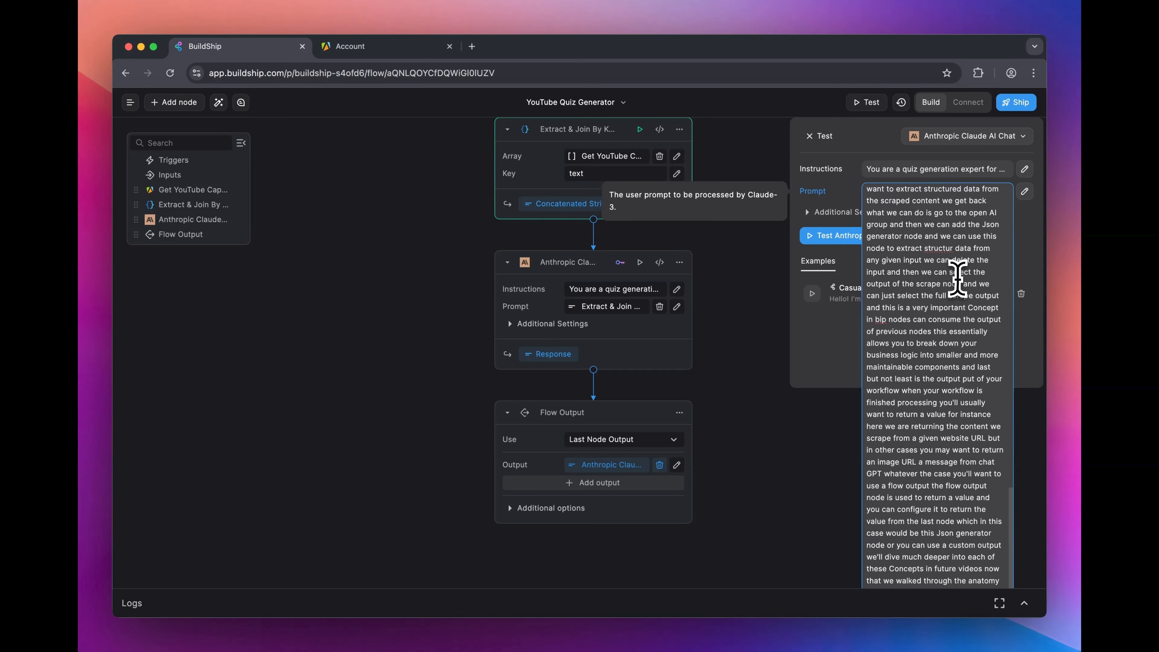
{"action": "left_click", "coordinate": [867, 237]}
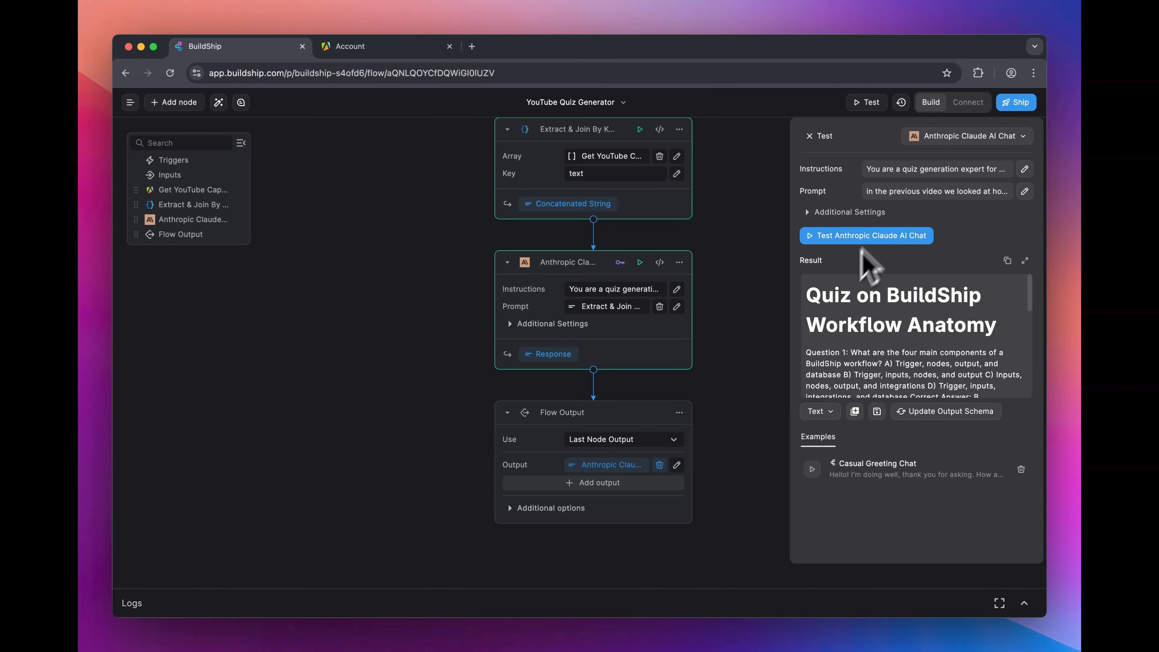
Step: Expand the Claude test result, examine the generated quiz questions, choices and correct answers, and close the result and test pane
{"action": "left_click", "coordinate": [1025, 261]}
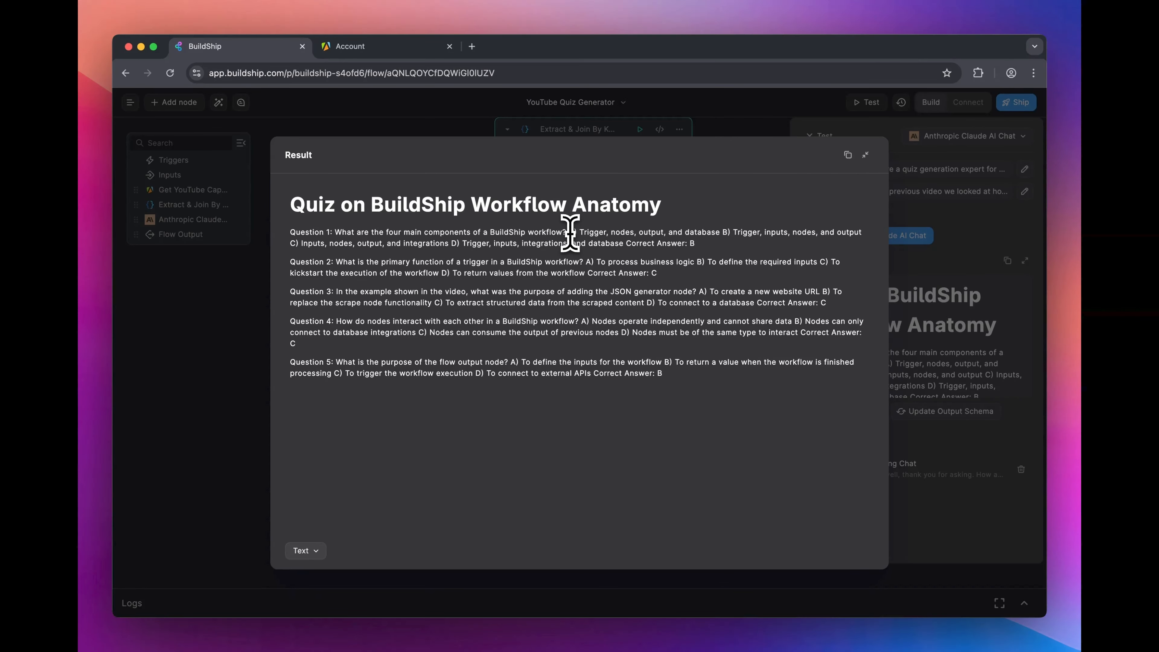
{"action": "left_click_drag", "start_coordinate": [568, 232], "coordinate": [475, 246]}
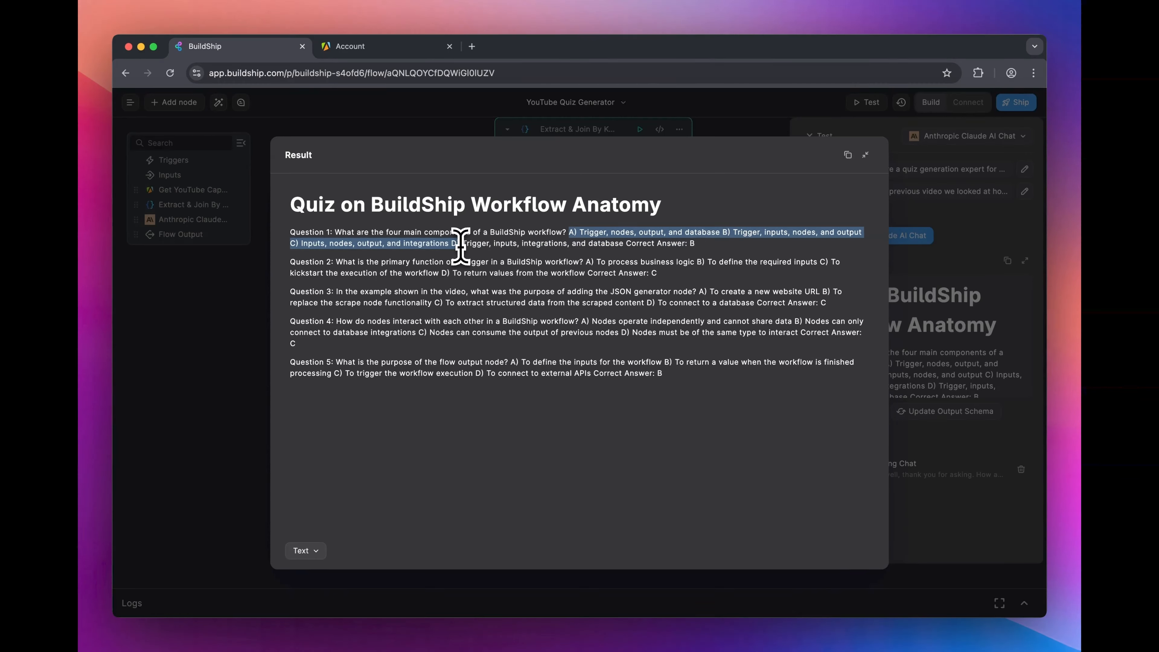
{"action": "left_click_drag", "start_coordinate": [695, 243], "coordinate": [640, 247]}
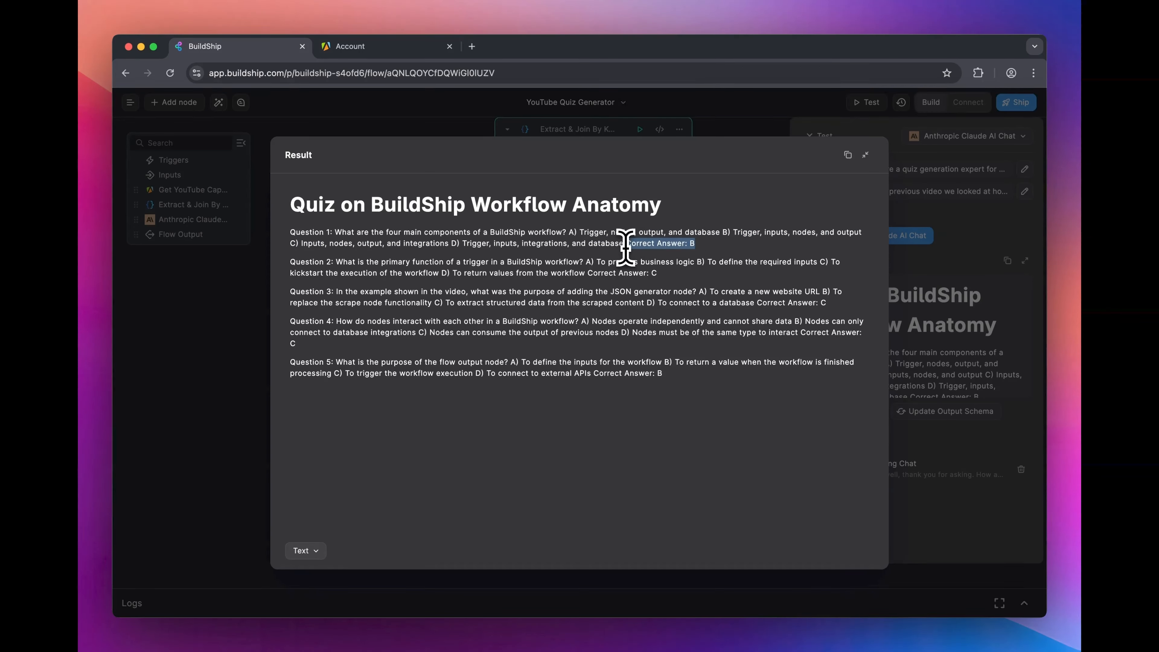
{"action": "key", "text": "super+a"}
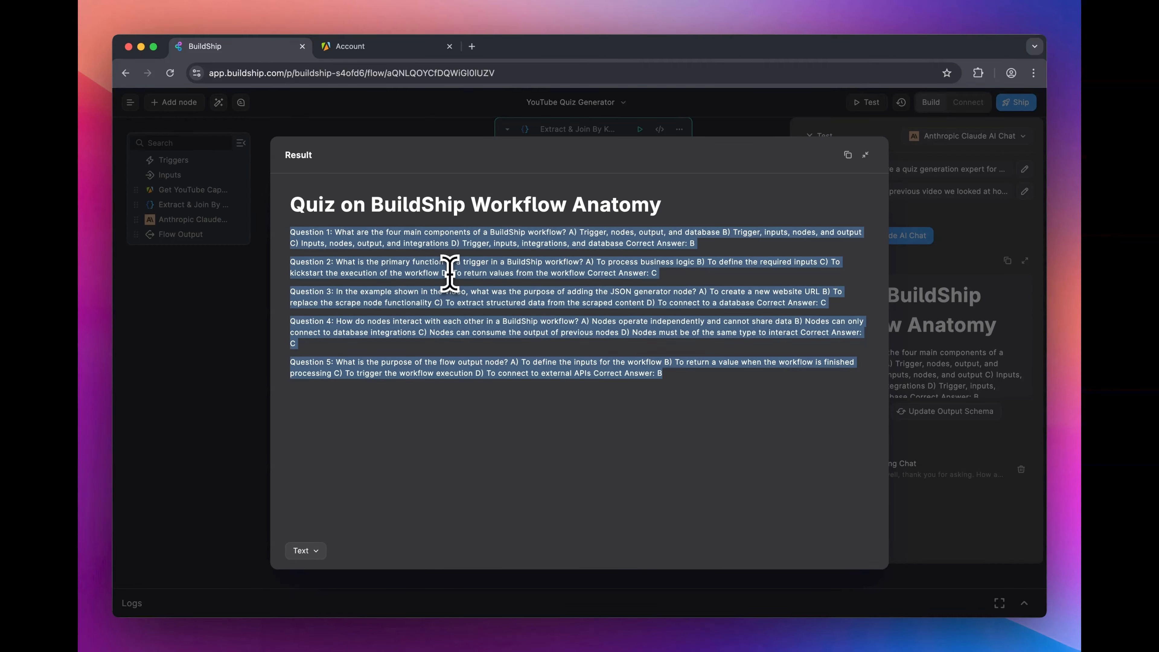
{"action": "key", "text": "Escape"}
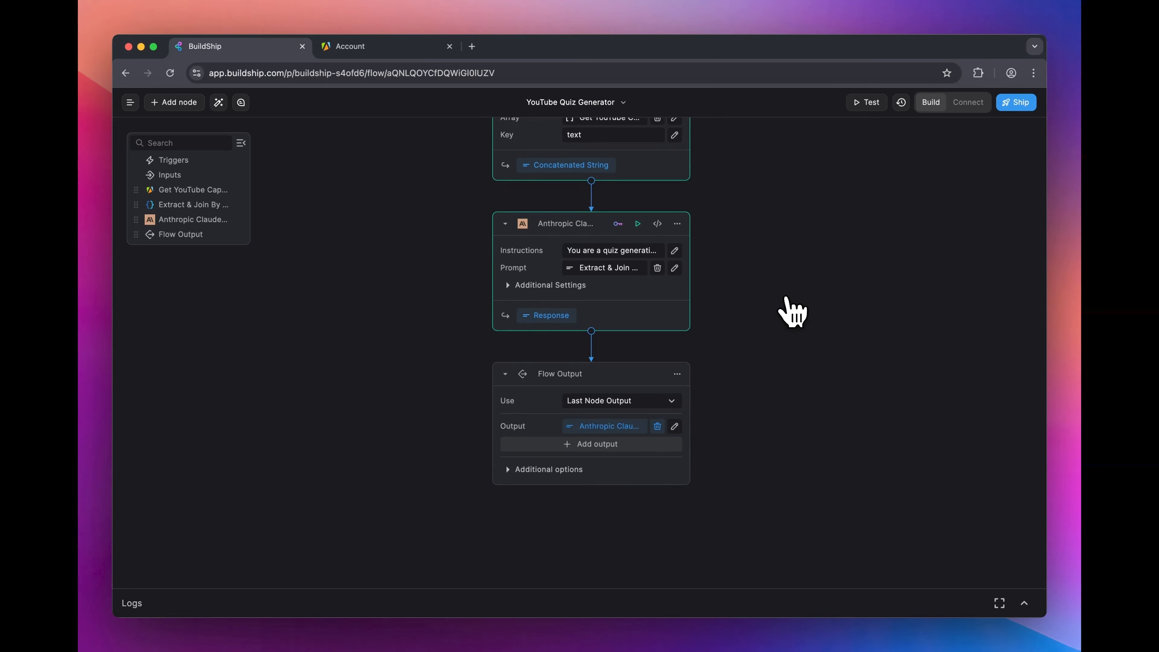
Step: Add an OpenAI JSON Generator node between the Anthropic Claude node and Flow Output, and set its key to Use Credits
{"action": "left_click", "coordinate": [592, 332]}
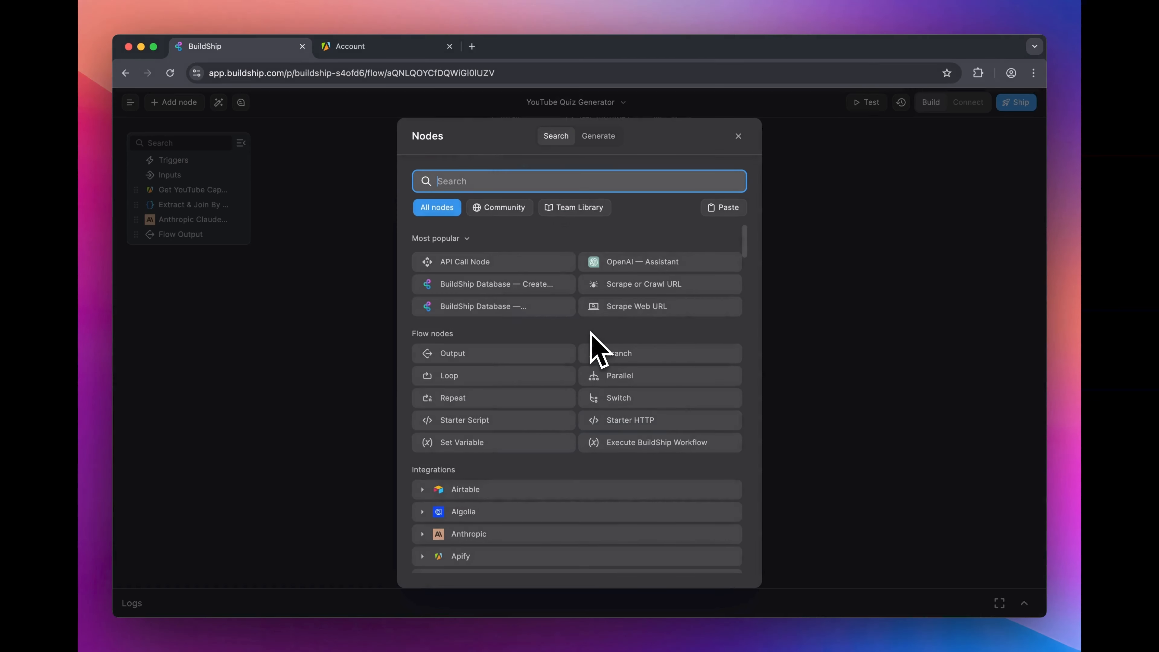
{"action": "scroll", "coordinate": [589, 379], "scroll_direction": "down", "scroll_amount": 5}
{"action": "scroll", "coordinate": [570, 395], "scroll_direction": "down", "scroll_amount": 2}
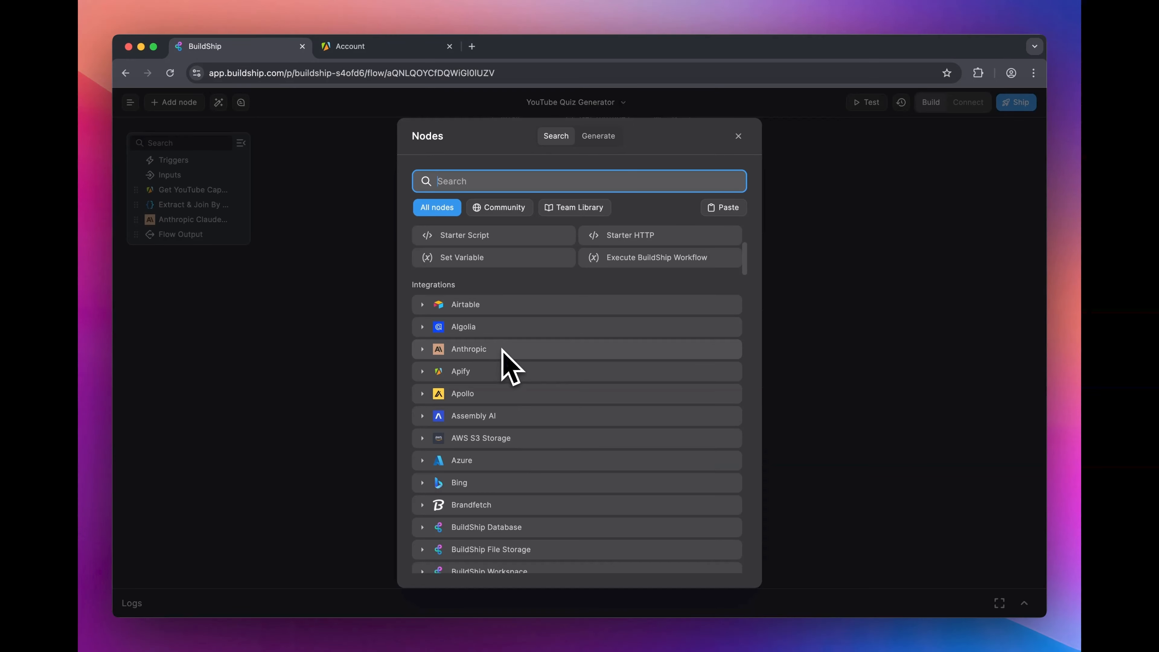
{"action": "scroll", "coordinate": [539, 418], "scroll_direction": "down", "scroll_amount": 15}
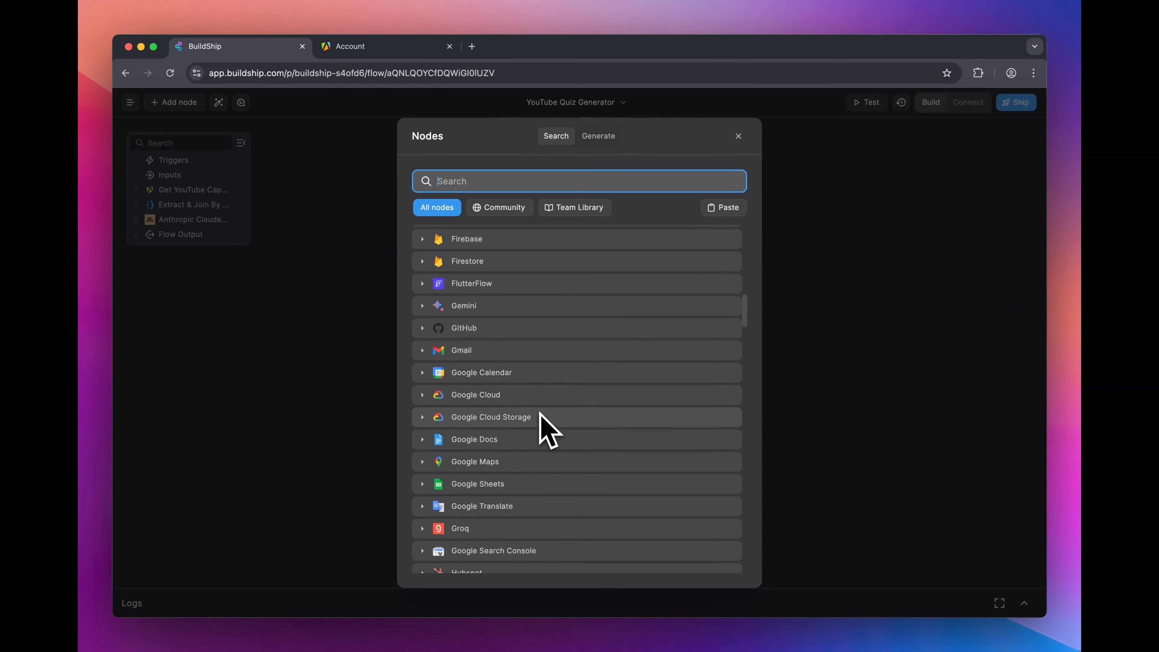
{"action": "scroll", "coordinate": [539, 414], "scroll_direction": "down", "scroll_amount": 20}
{"action": "left_click", "coordinate": [572, 406]}
{"action": "scroll", "coordinate": [574, 417], "scroll_direction": "down", "scroll_amount": 6}
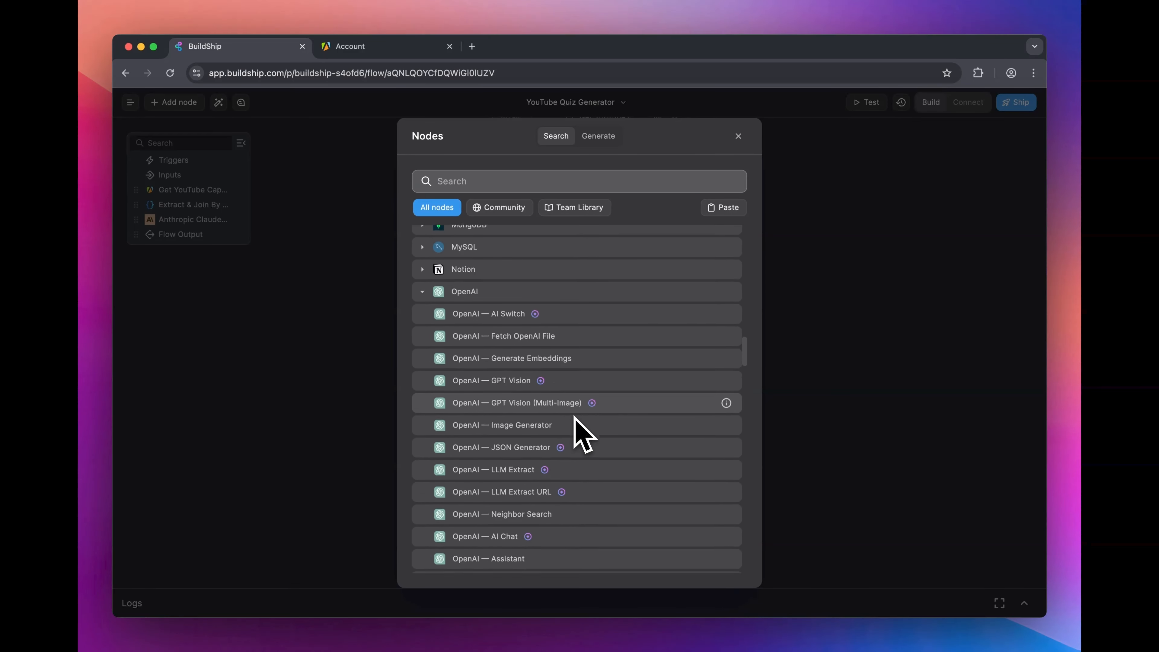
{"action": "scroll", "coordinate": [576, 420], "scroll_direction": "down", "scroll_amount": 2}
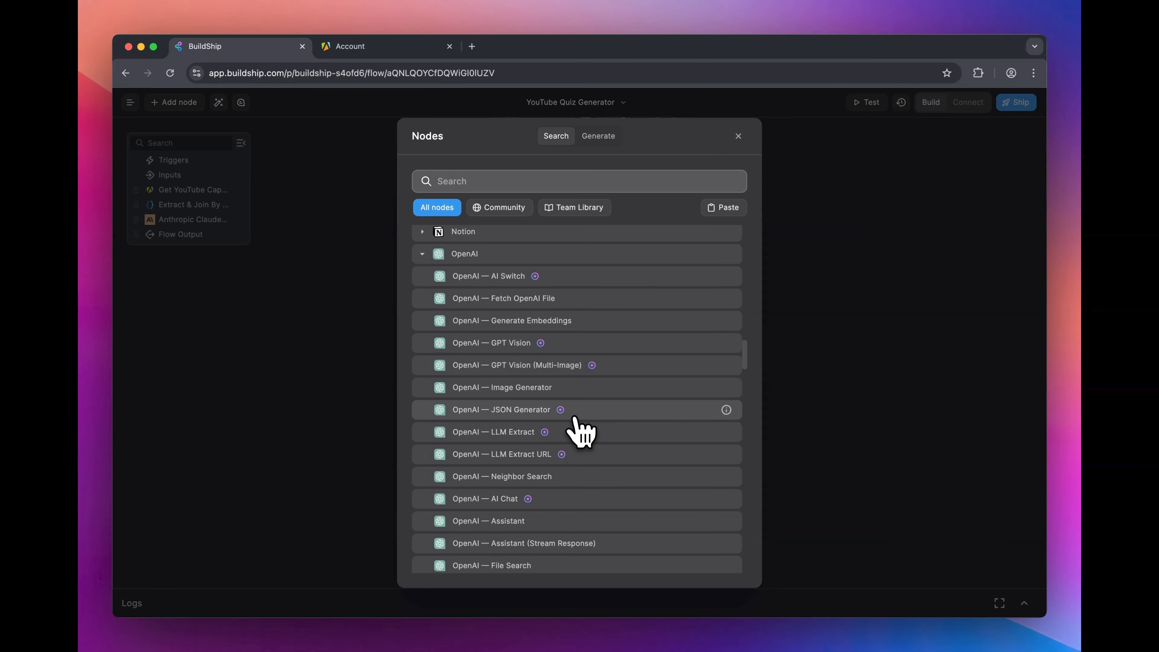
{"action": "left_click", "coordinate": [531, 416]}
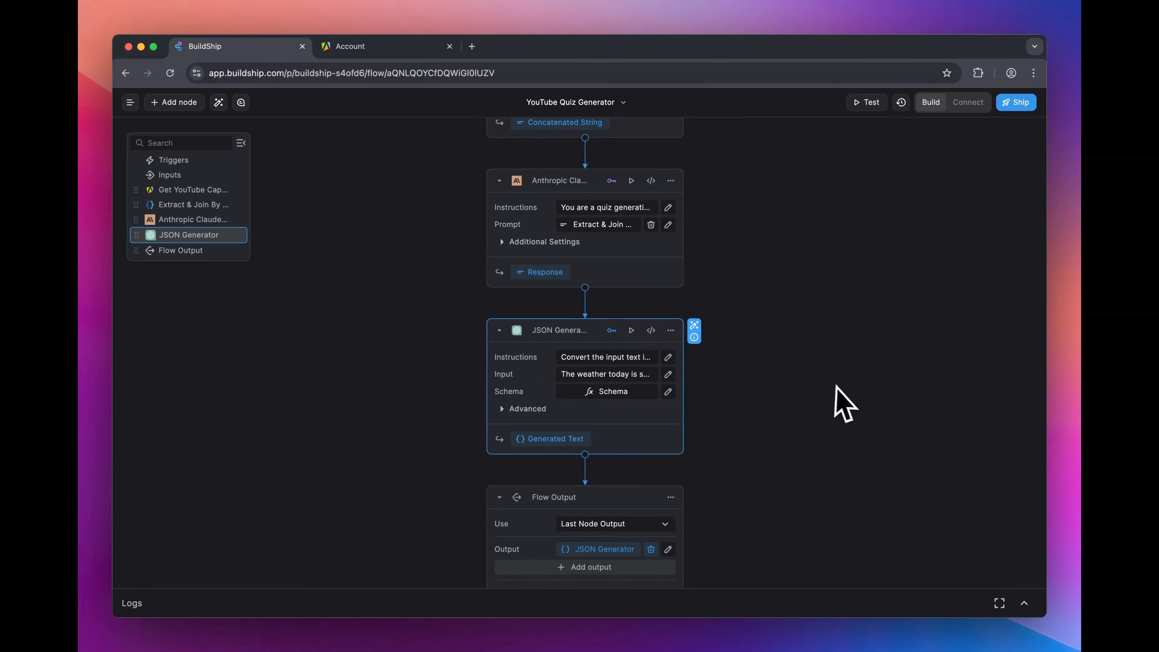
{"action": "left_click", "coordinate": [609, 300]}
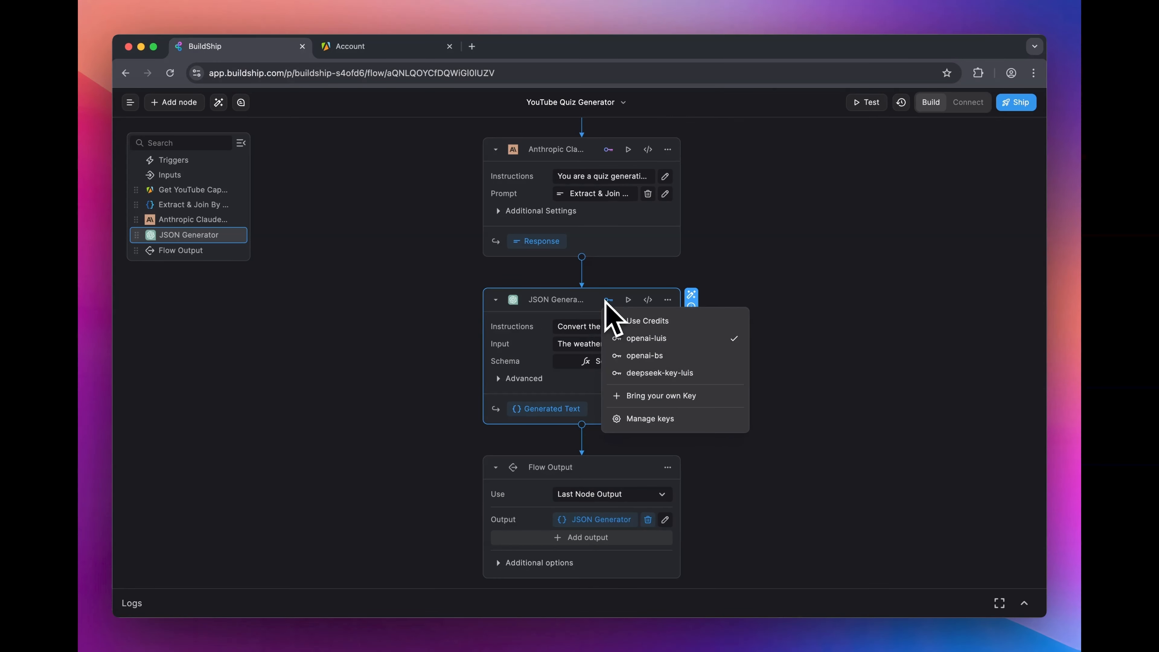
{"action": "left_click", "coordinate": [669, 324]}
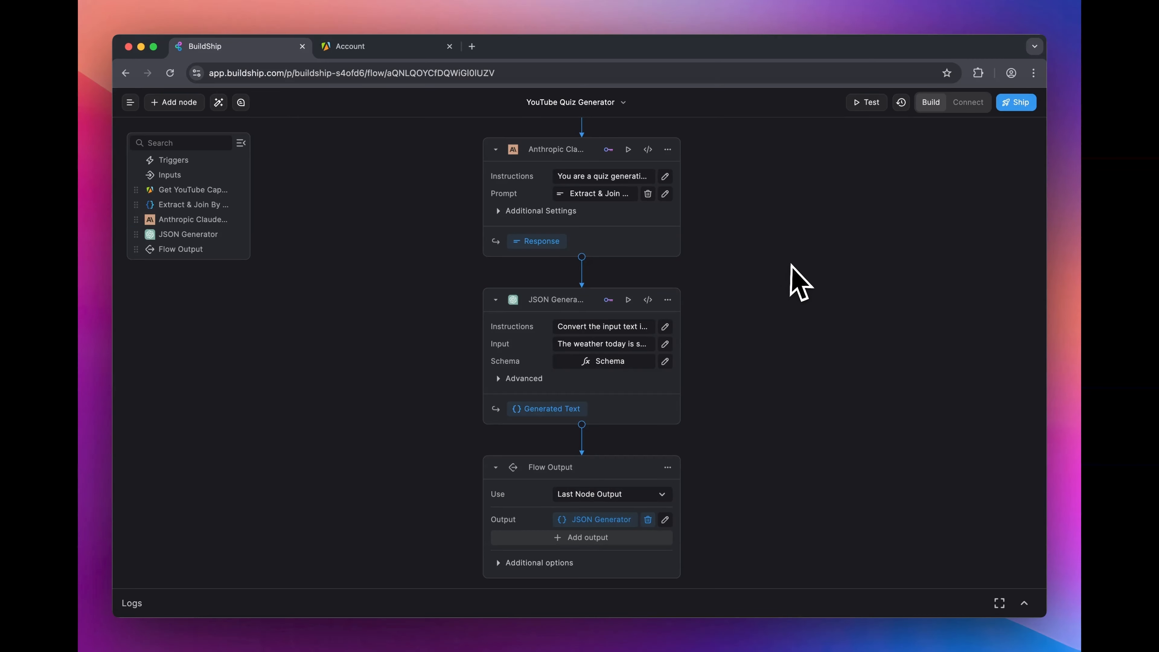
Step: Replace the JSON Generator's default Input text with the Anthropic Claude AI Chat output variable
{"action": "left_click", "coordinate": [585, 346]}
{"action": "key", "text": "super+a"}
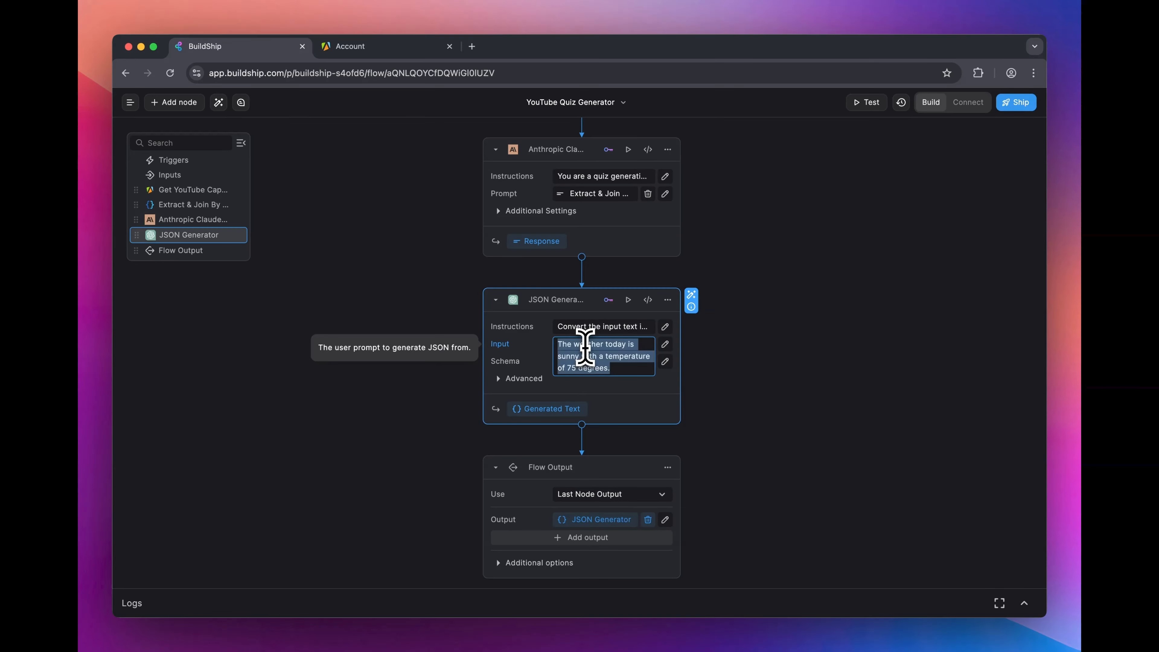
{"action": "key", "text": "BackSpace"}
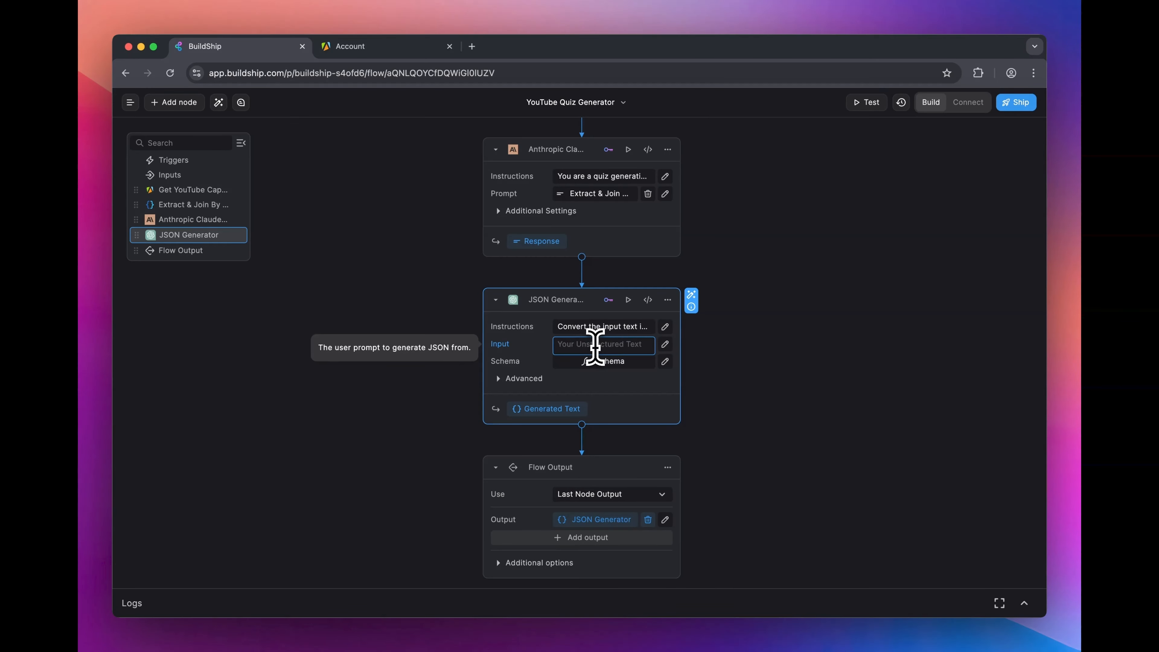
{"action": "left_click", "coordinate": [665, 344]}
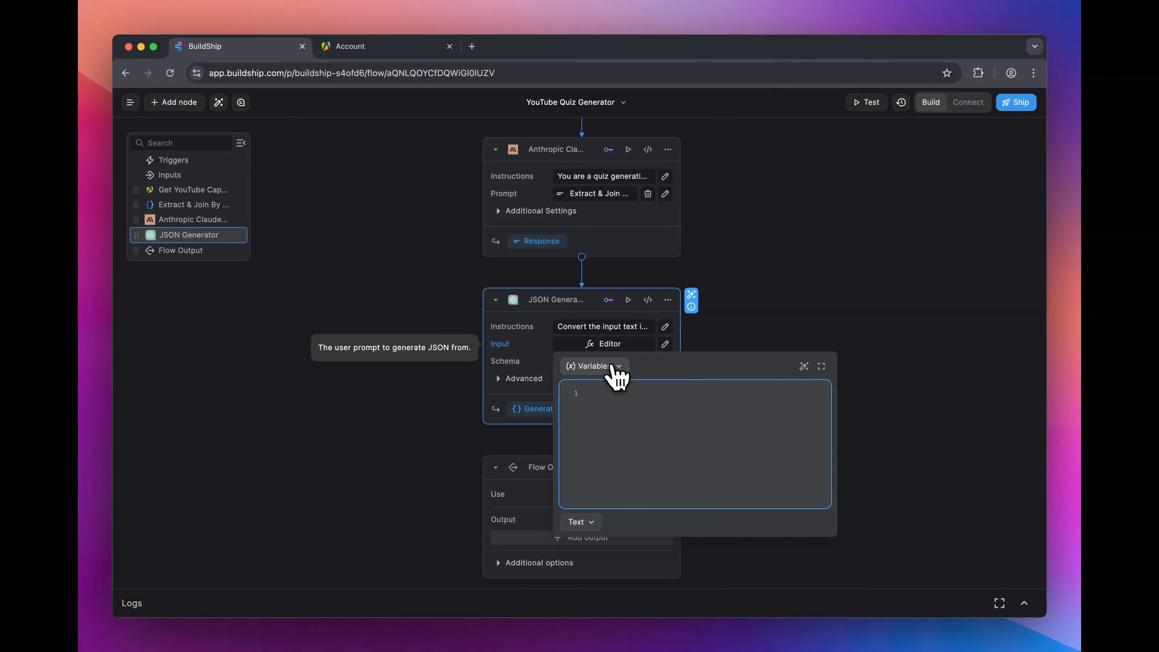
{"action": "left_click", "coordinate": [613, 367]}
{"action": "left_click", "coordinate": [634, 313]}
{"action": "left_click", "coordinate": [786, 297]}
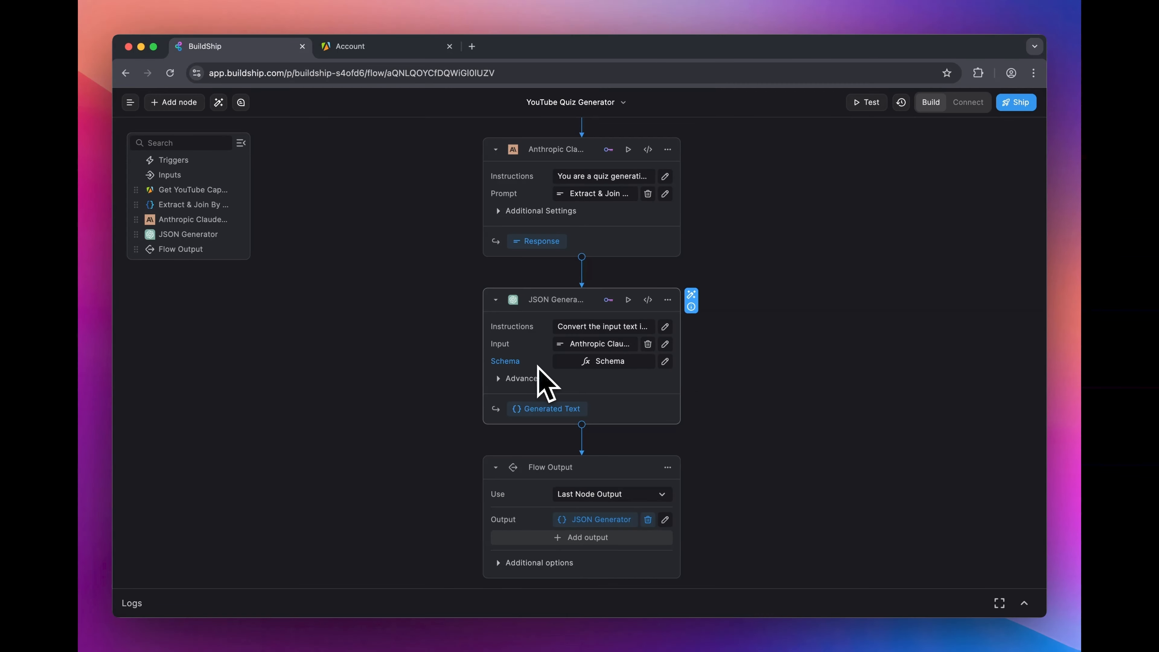
Step: Delete the default weather, temperature, description and isRaining fields from the JSON Generator's schema
{"action": "left_click", "coordinate": [606, 369]}
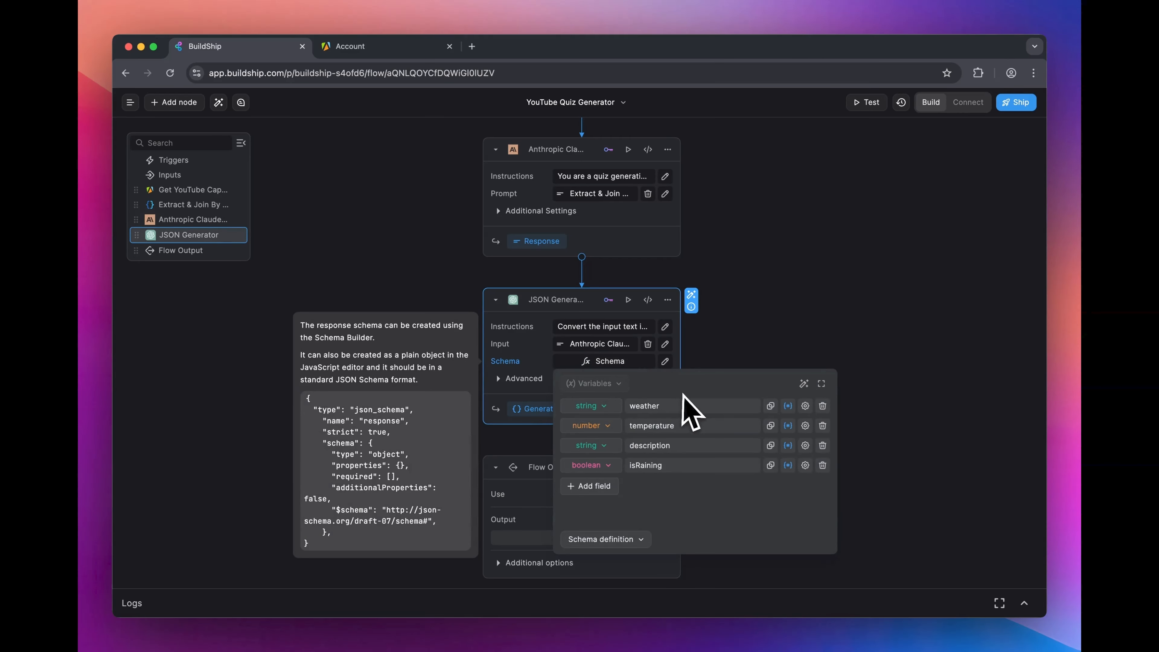
{"action": "left_click", "coordinate": [822, 406]}
{"action": "left_click", "coordinate": [823, 405]}
{"action": "left_click", "coordinate": [822, 405]}
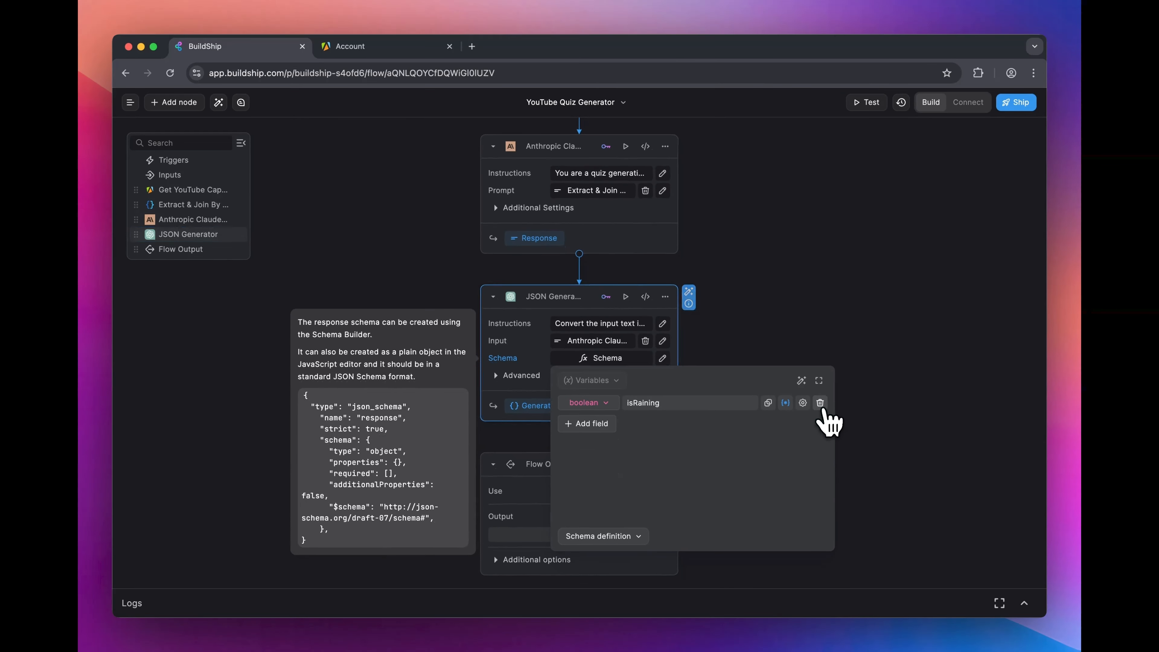
{"action": "left_click", "coordinate": [821, 404]}
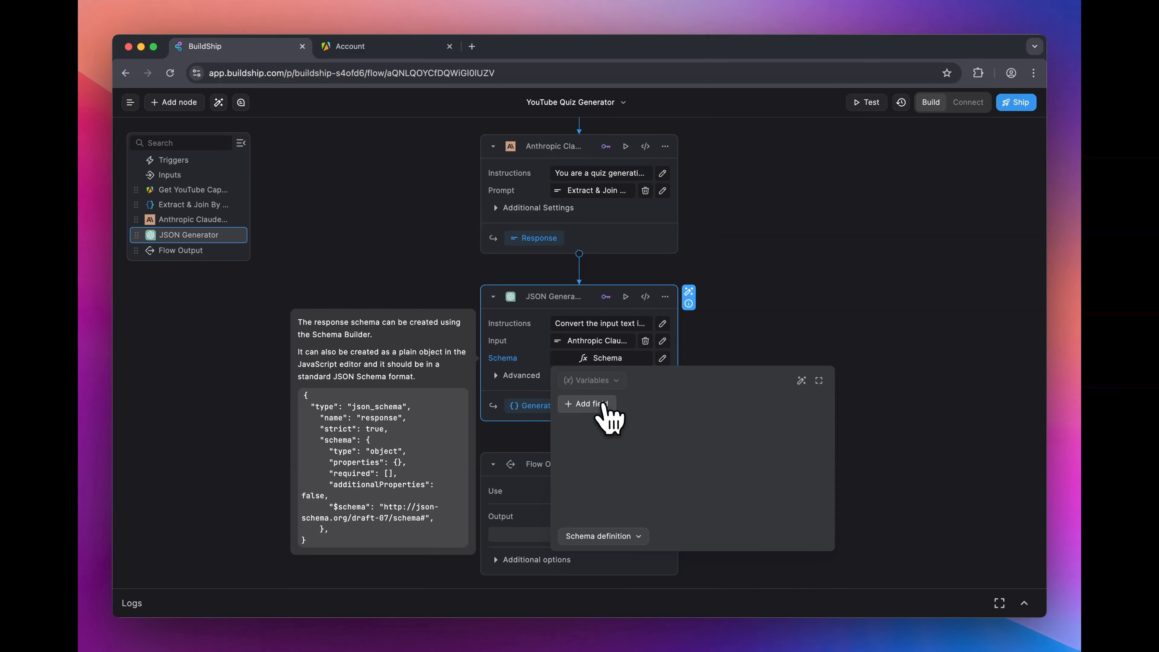
Step: Add an array field to the JSON Generator's schema and set its array item type to object
{"action": "left_click", "coordinate": [589, 404]}
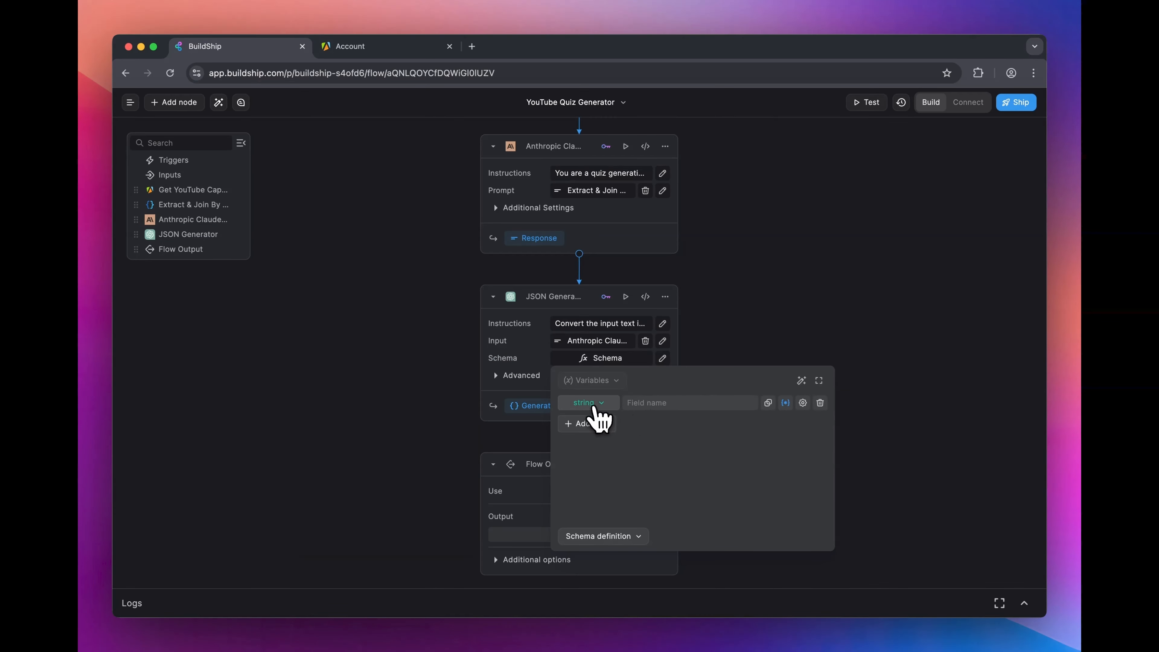
{"action": "left_click", "coordinate": [589, 402]}
{"action": "left_click", "coordinate": [593, 476]}
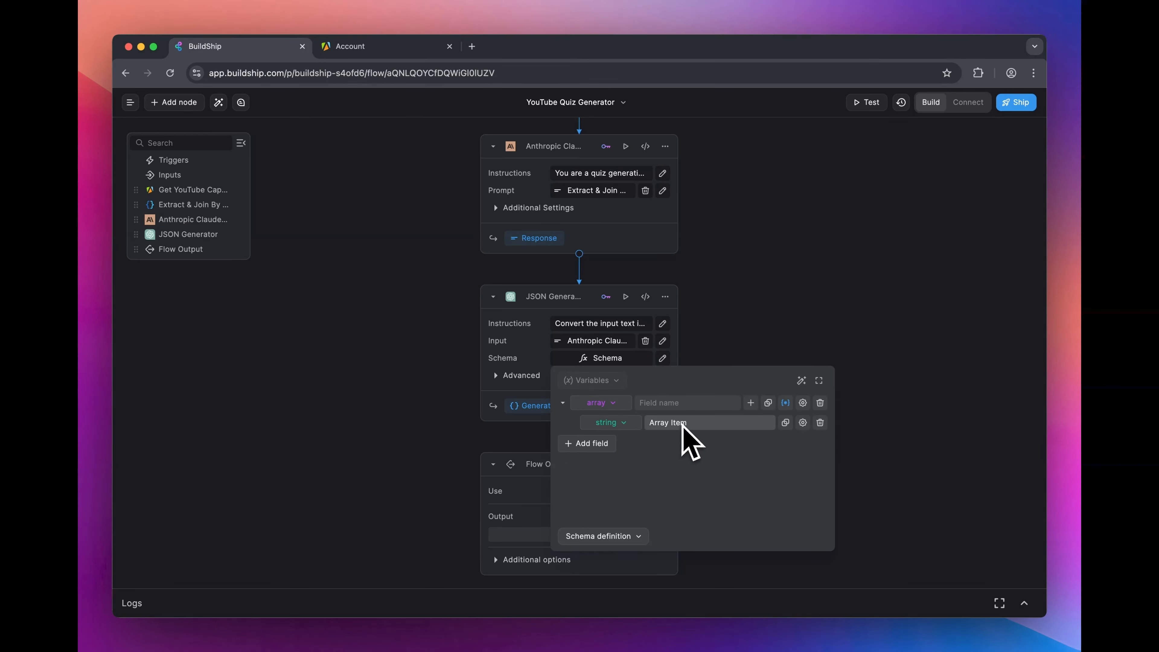
{"action": "left_click", "coordinate": [621, 423]}
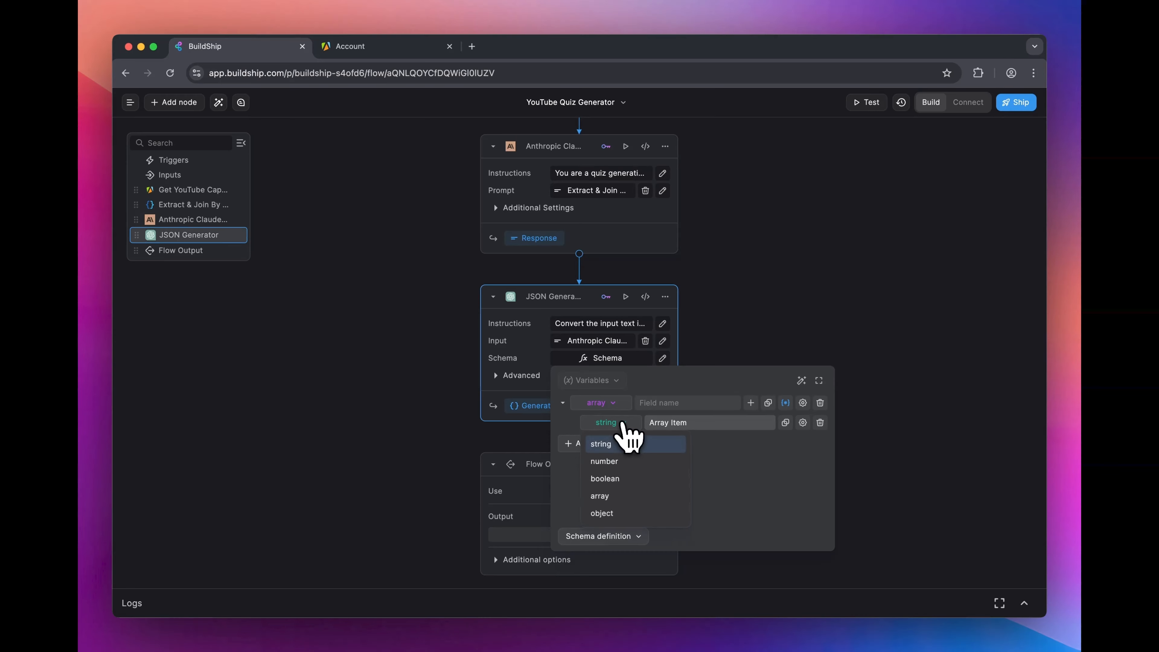
{"action": "left_click", "coordinate": [616, 513]}
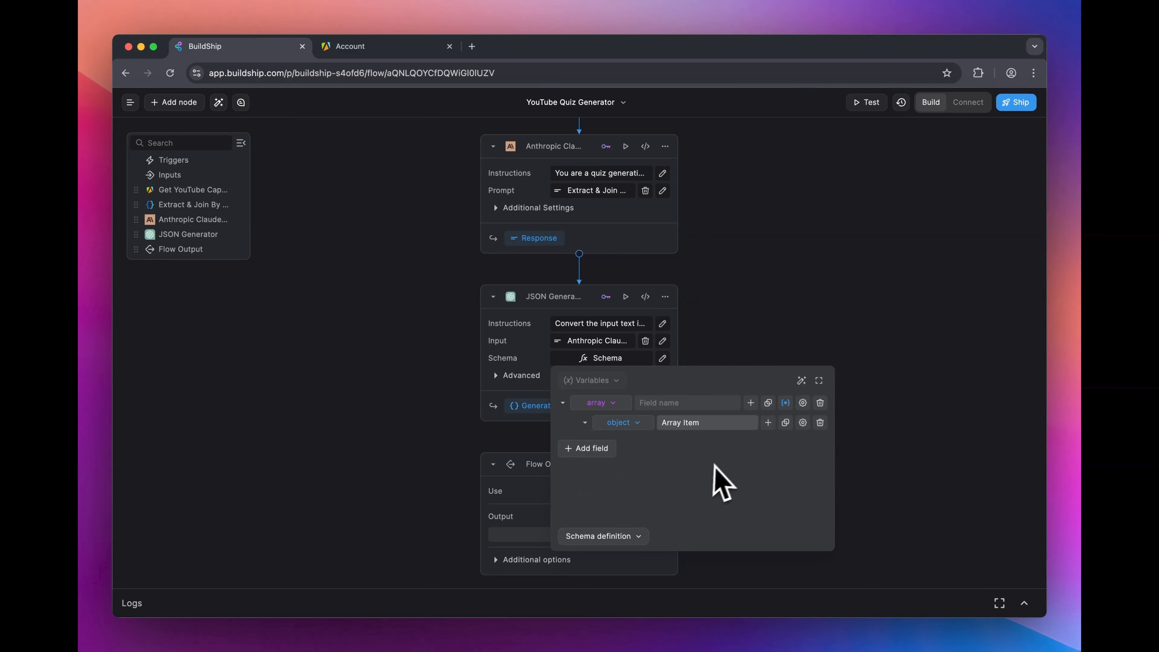
Step: Add nested string properties named question, choices and answer to the array item object, and close the schema editor
{"action": "left_click", "coordinate": [768, 423]}
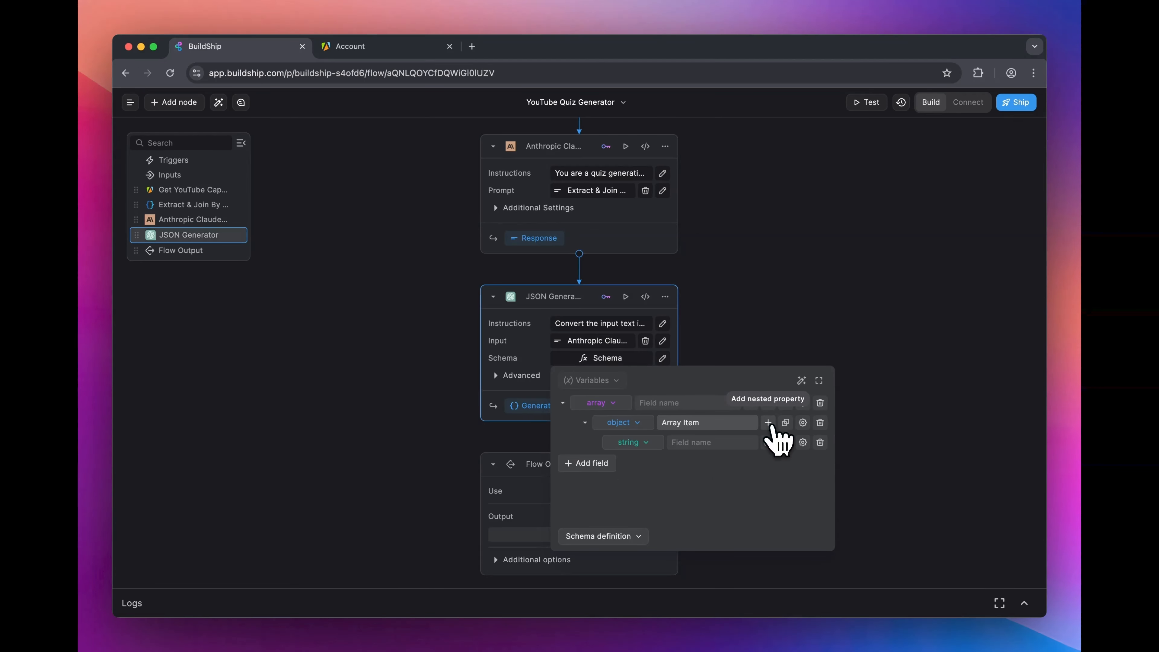
{"action": "left_click", "coordinate": [690, 443]}
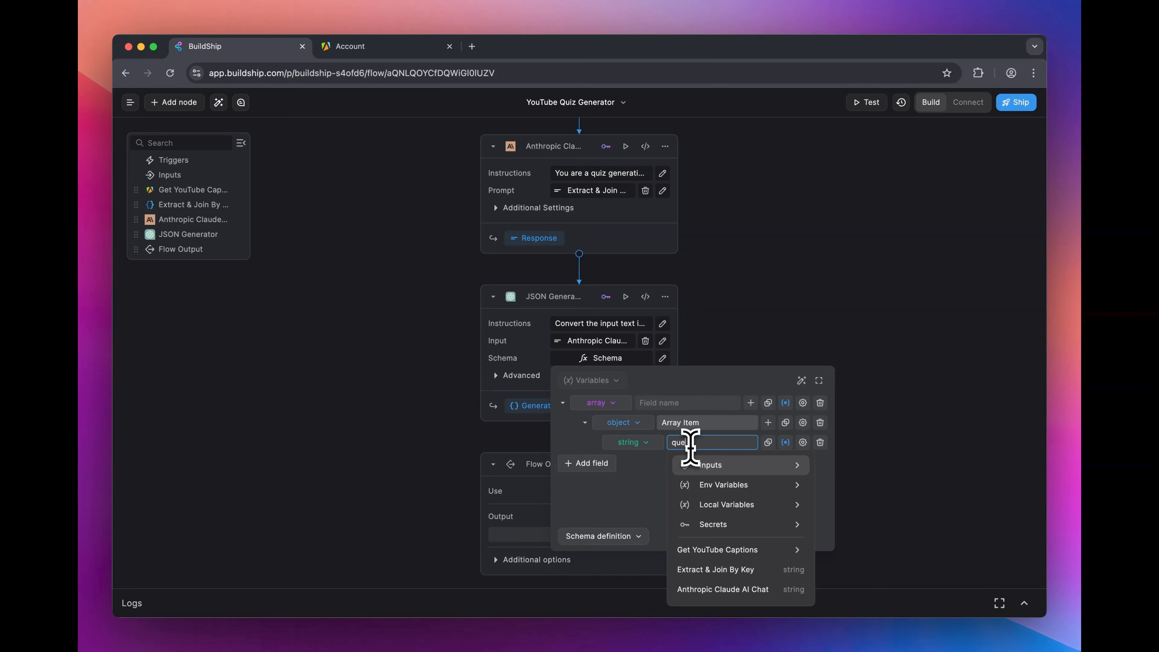
{"action": "type", "text": "question"}
{"action": "left_click", "coordinate": [768, 422]}
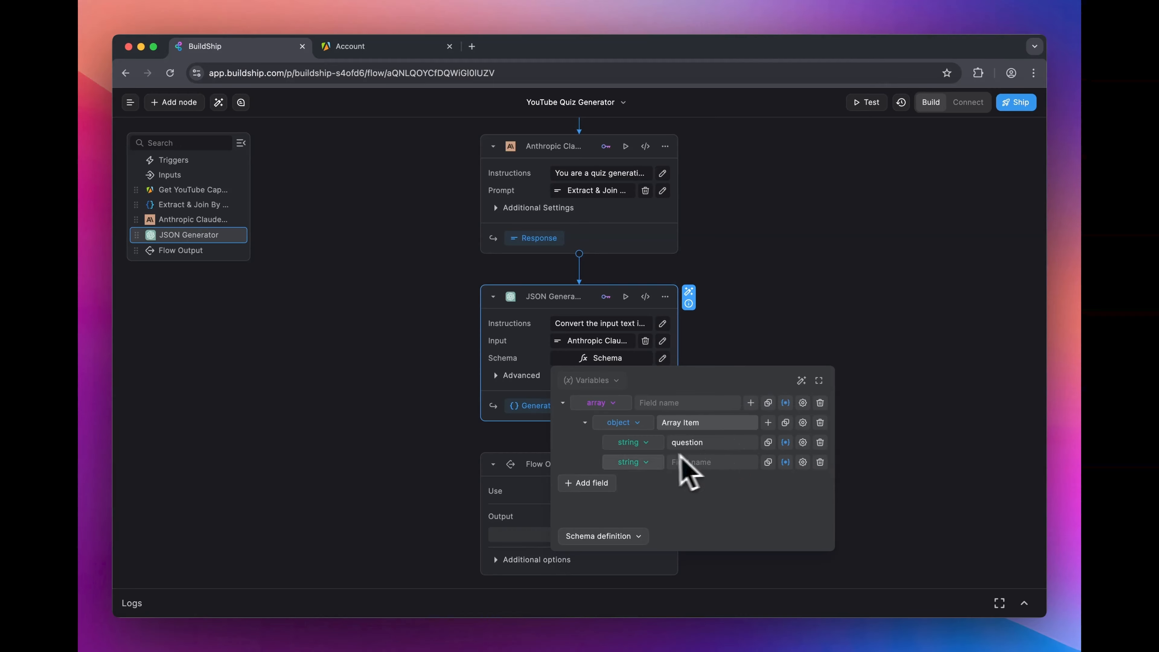
{"action": "left_click", "coordinate": [691, 462]}
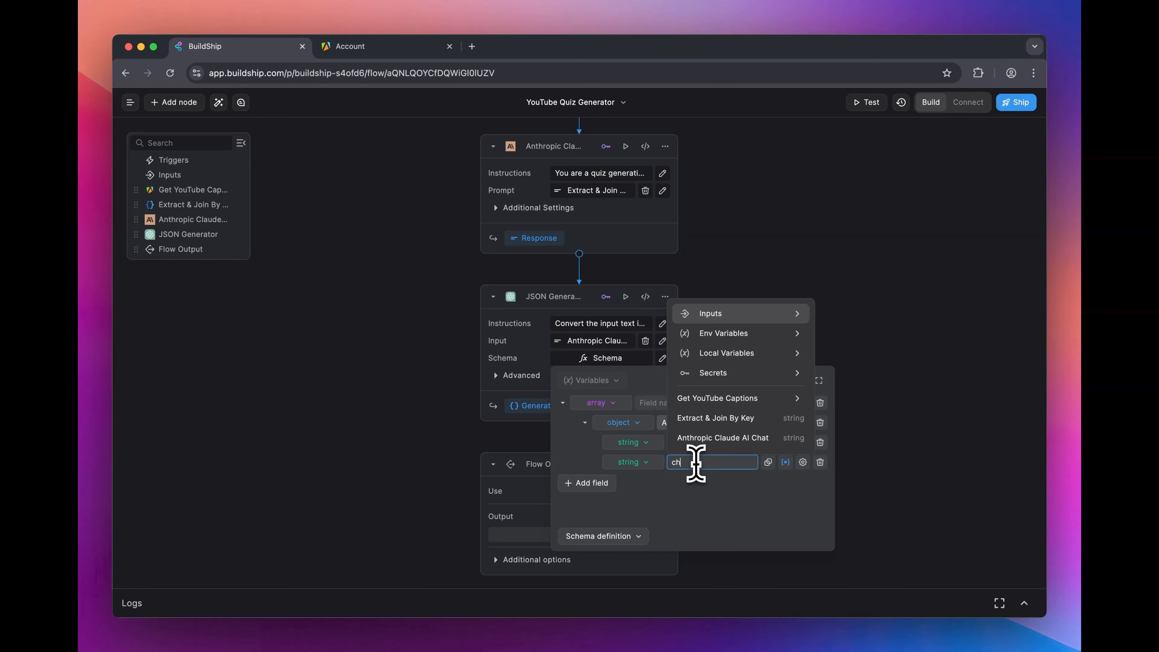
{"action": "type", "text": "choices"}
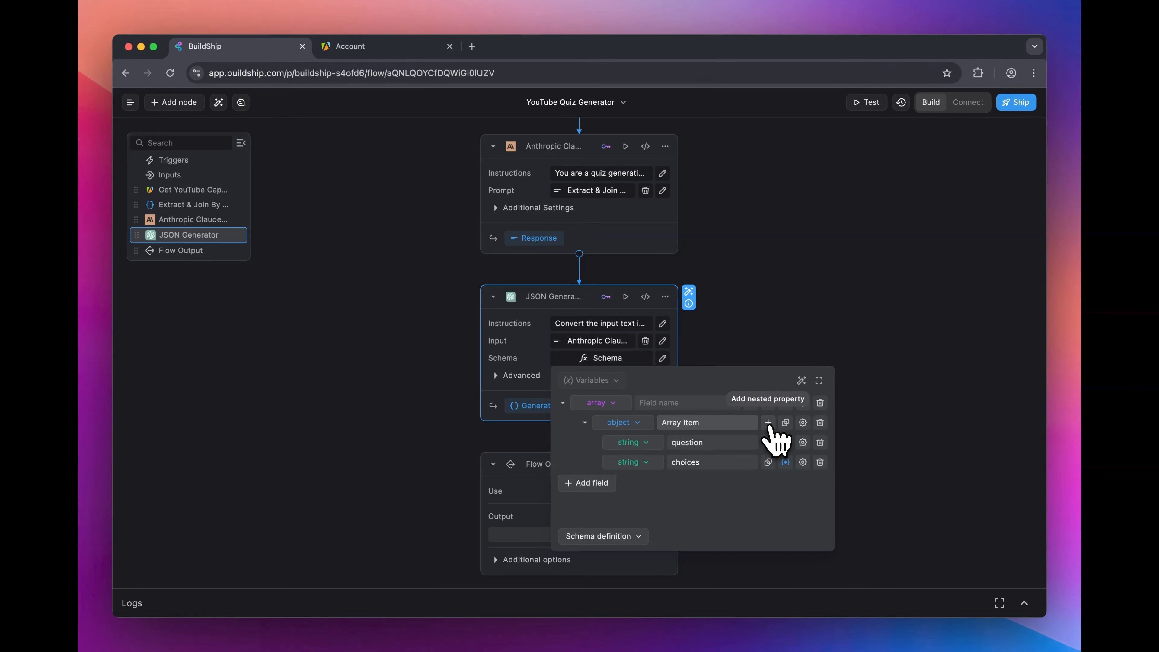
{"action": "left_click", "coordinate": [769, 422]}
{"action": "left_click", "coordinate": [714, 482]}
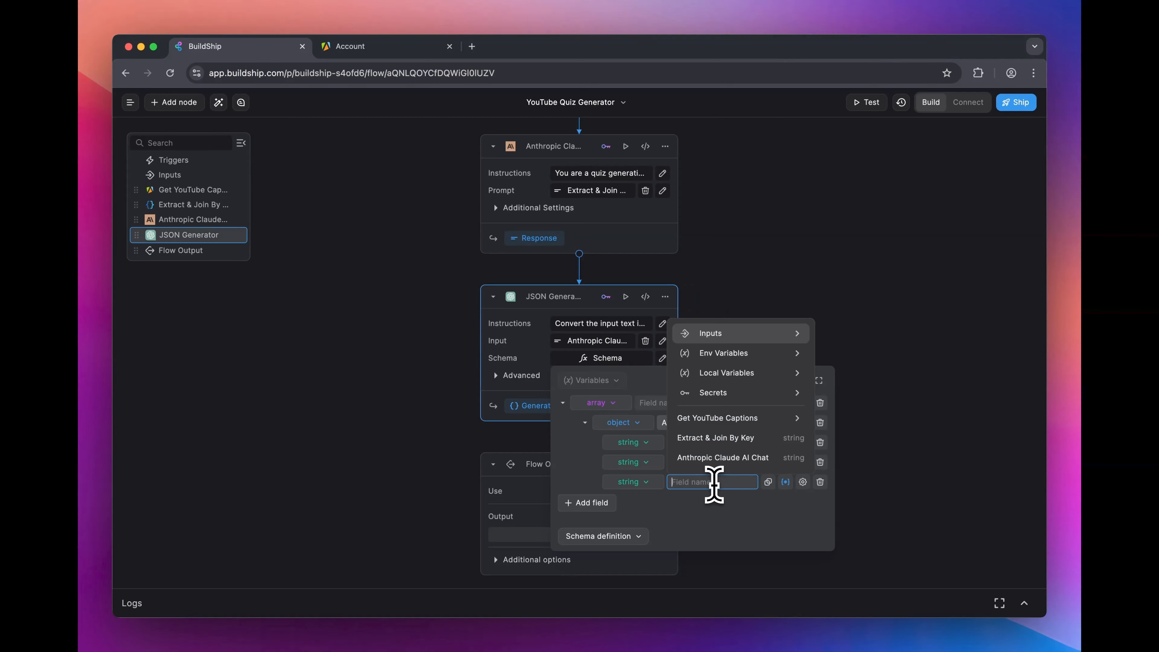
{"action": "type", "text": "answer"}
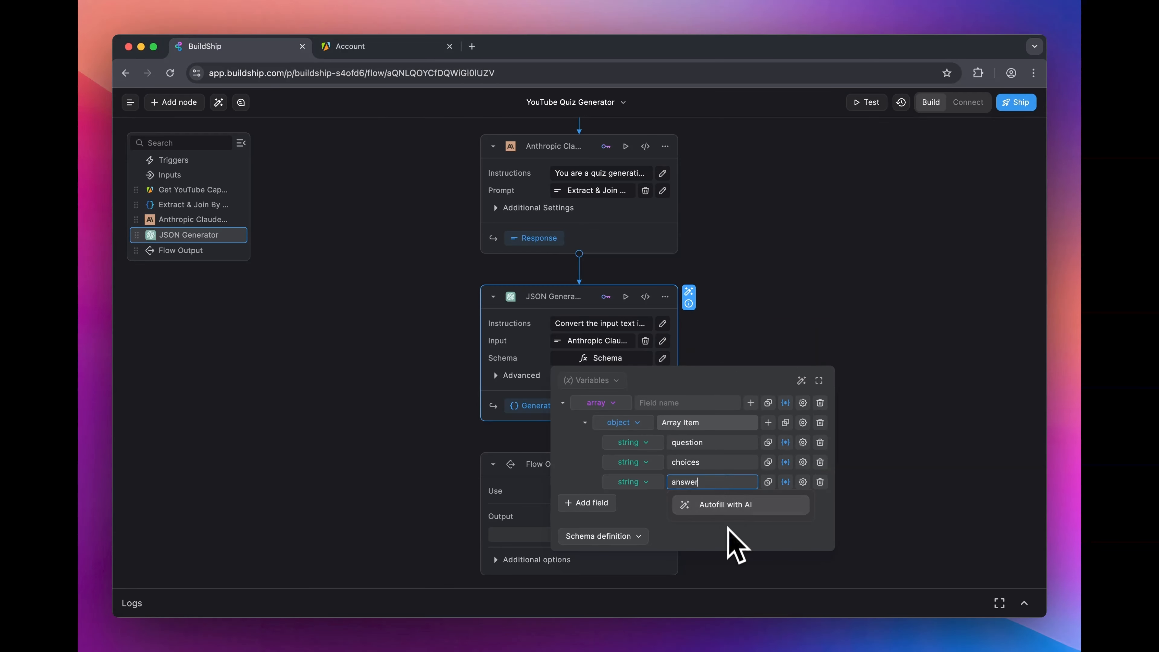
{"action": "left_click", "coordinate": [806, 347]}
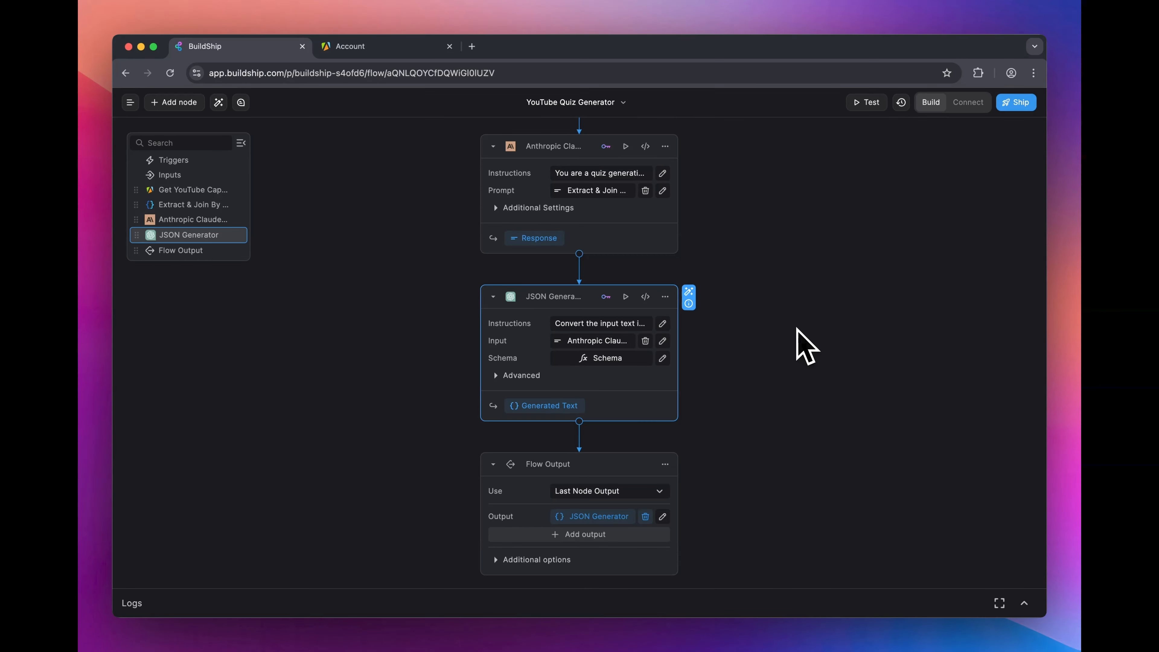
Step: Open the test pane and choose the whole Flow as the test target instead of the JSON Generator
{"action": "left_click", "coordinate": [868, 103]}
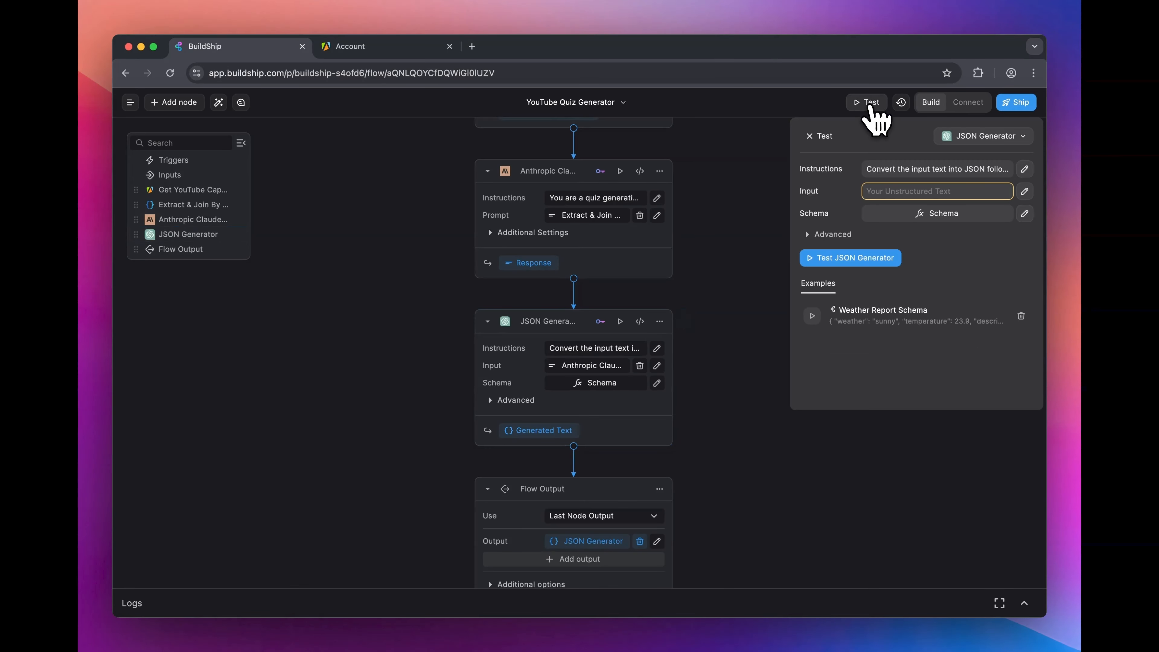
{"action": "left_click", "coordinate": [984, 136]}
{"action": "left_click", "coordinate": [961, 168]}
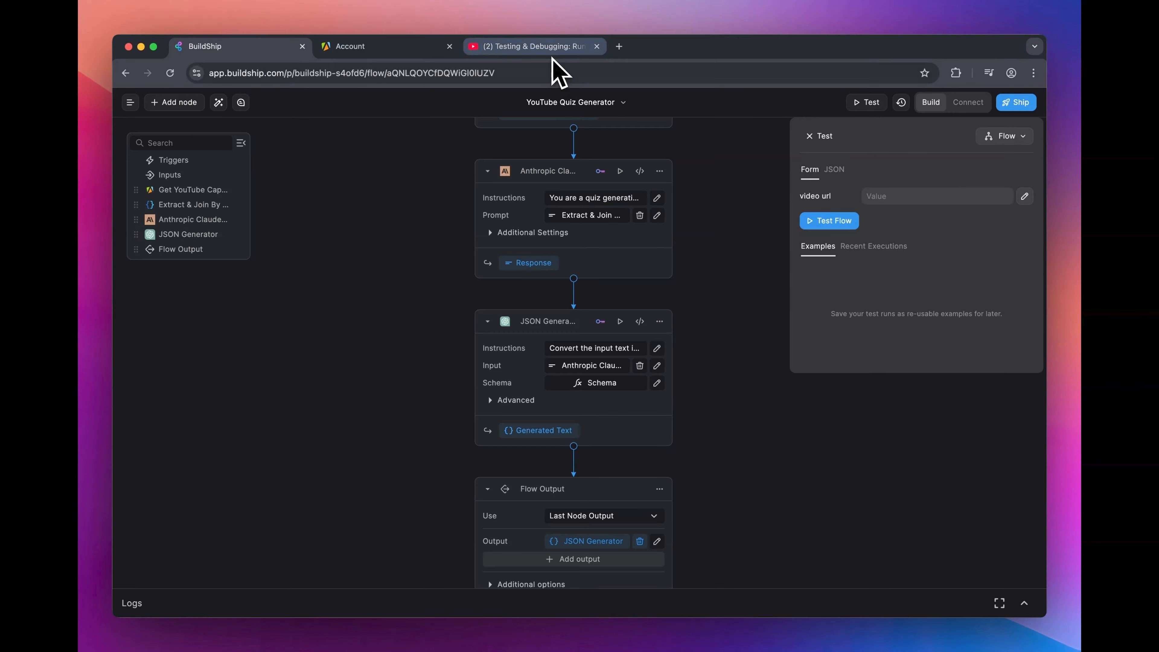
Step: Copy the video URL of the Testing & Debugging video on YouTube, enter it as BuildShip's video url test value and run the flow test
{"action": "left_click", "coordinate": [552, 49]}
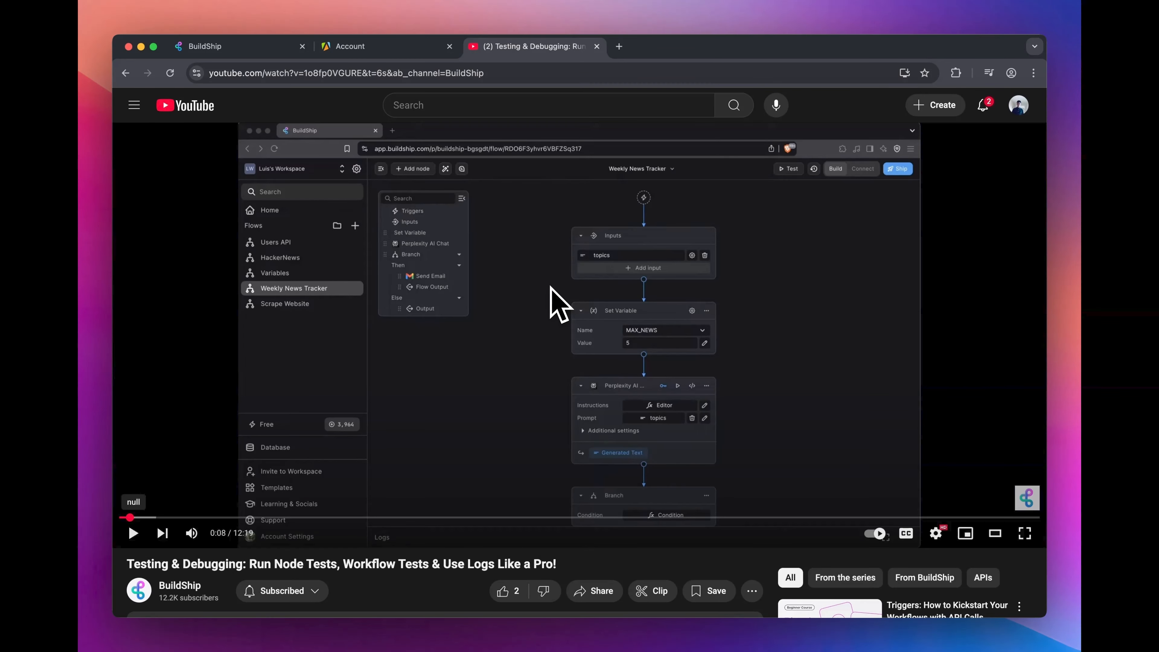
{"action": "right_click", "coordinate": [620, 275]}
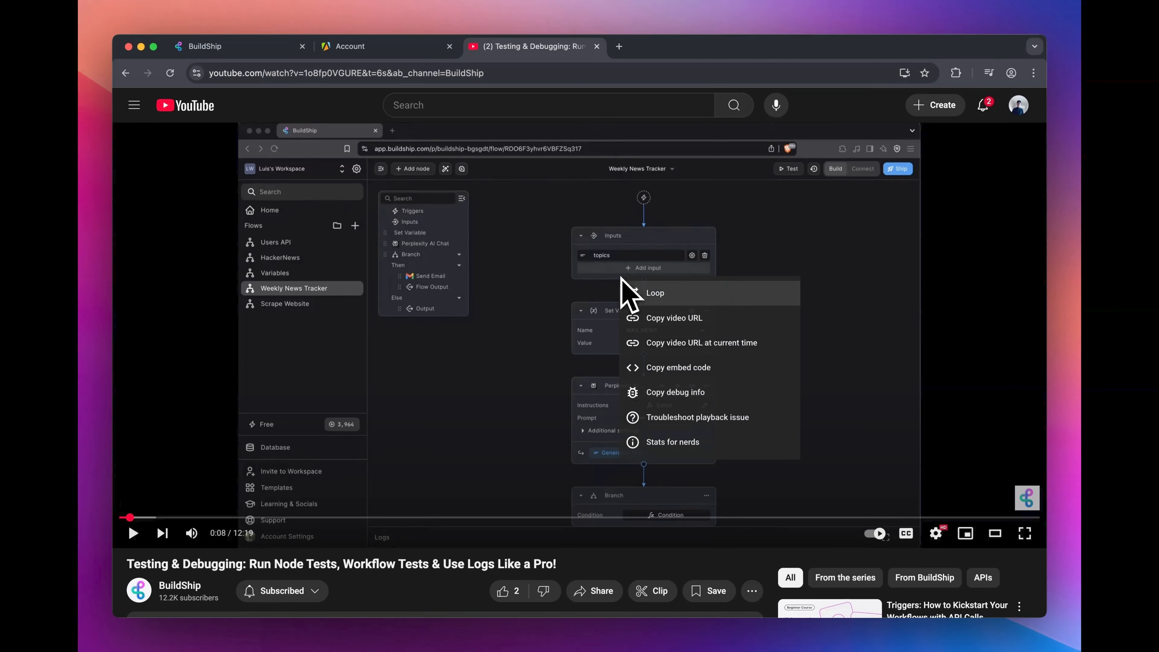
{"action": "left_click", "coordinate": [673, 318]}
{"action": "left_click", "coordinate": [258, 50]}
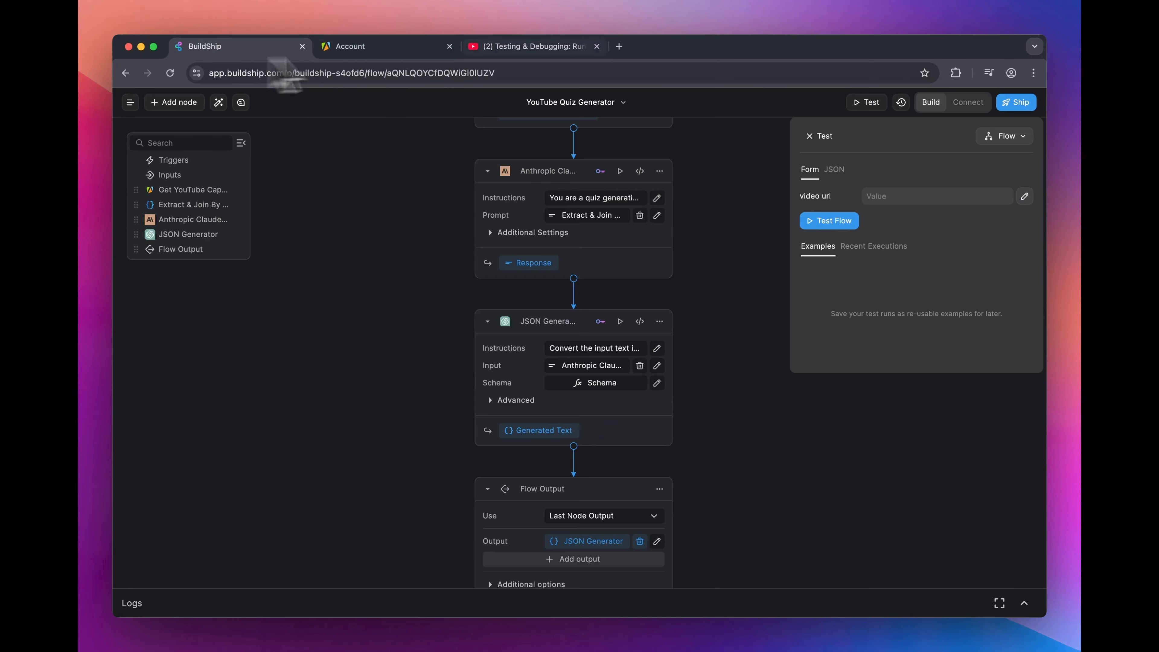
{"action": "left_click", "coordinate": [912, 196]}
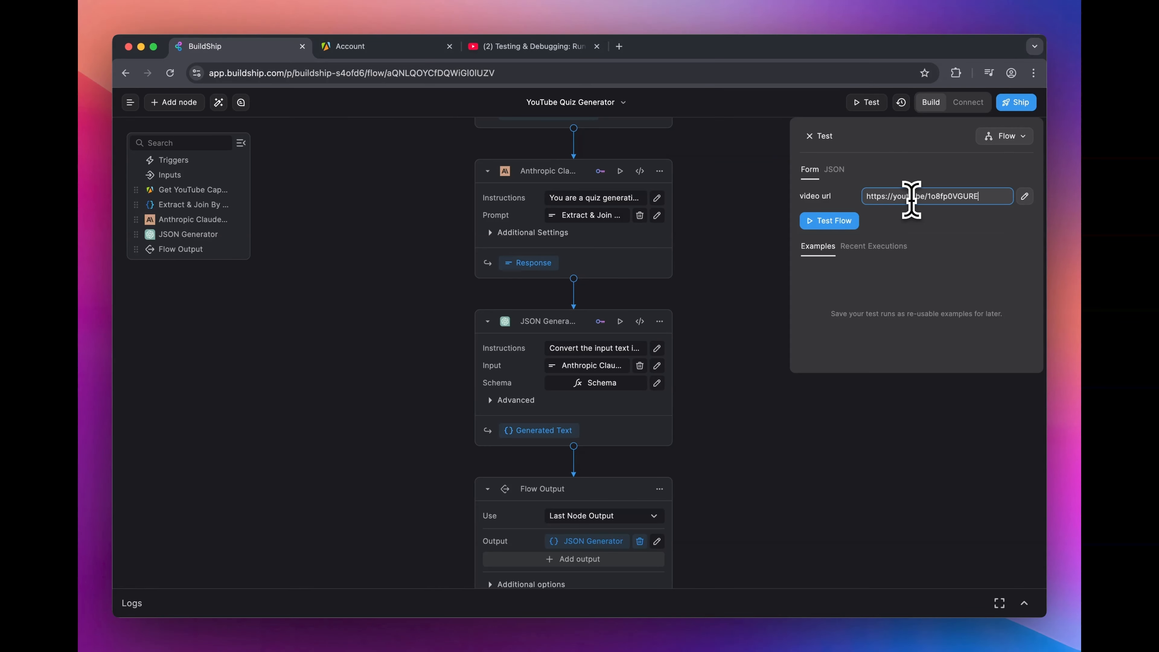
{"action": "left_click", "coordinate": [846, 223]}
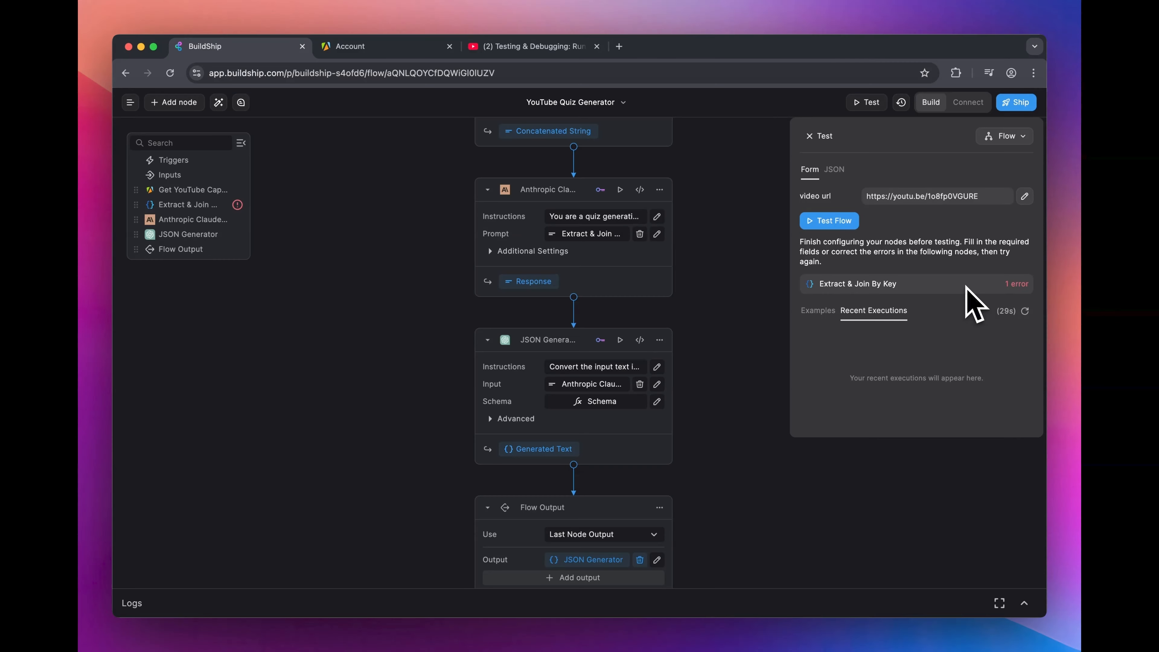
Step: Change the Array input's type to Array in the Extract & Join By Key node's editor and save the node
{"action": "scroll", "coordinate": [756, 410], "scroll_direction": "up", "scroll_amount": 3}
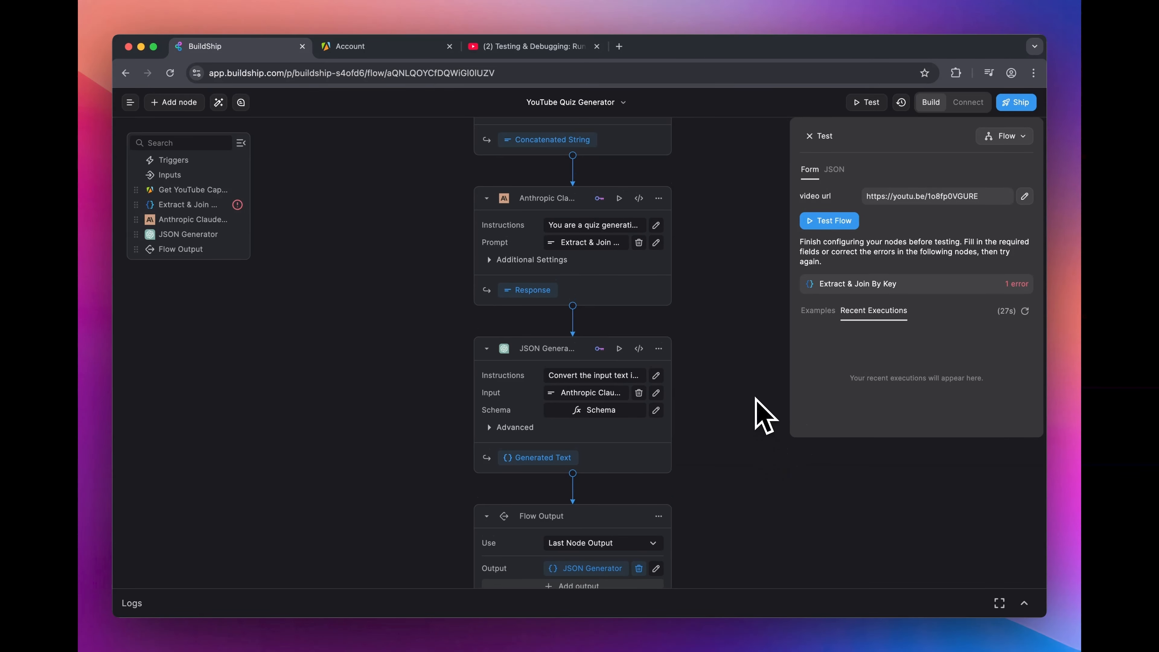
{"action": "scroll", "coordinate": [758, 411], "scroll_direction": "up", "scroll_amount": 1}
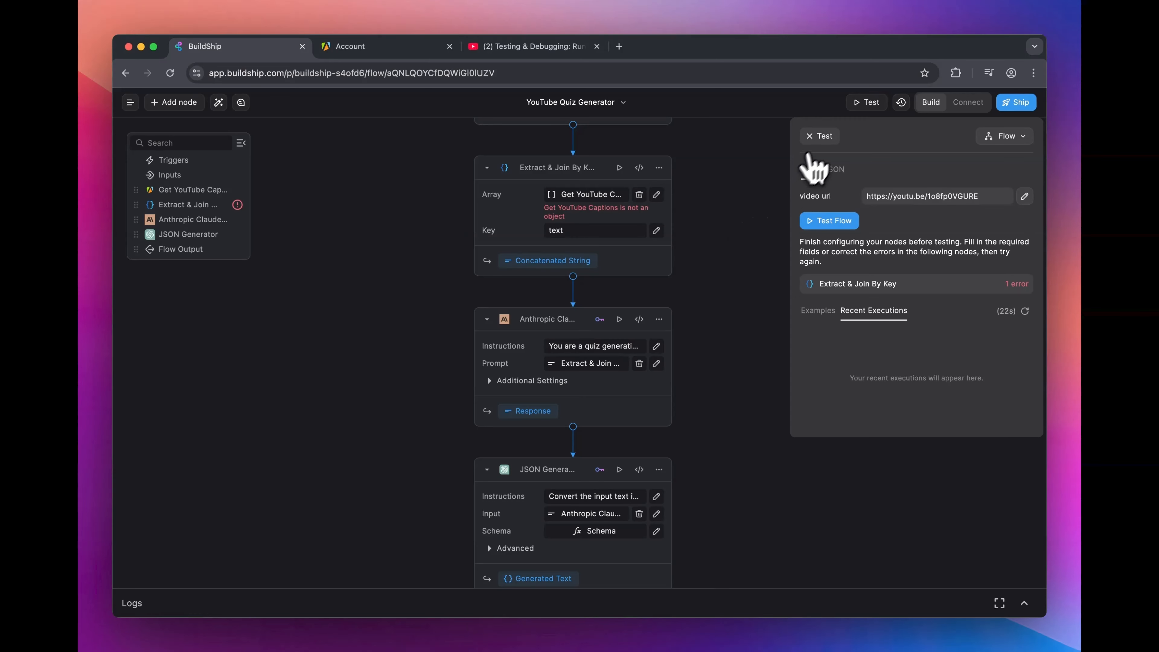
{"action": "left_click", "coordinate": [814, 136]}
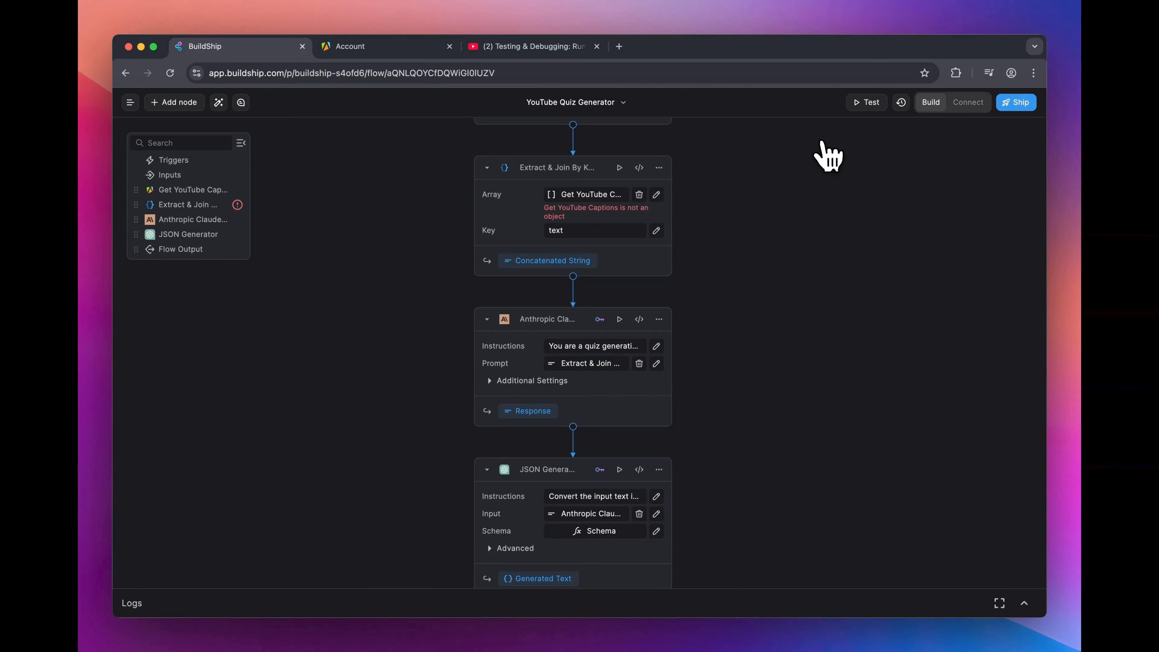
{"action": "left_click", "coordinate": [640, 168]}
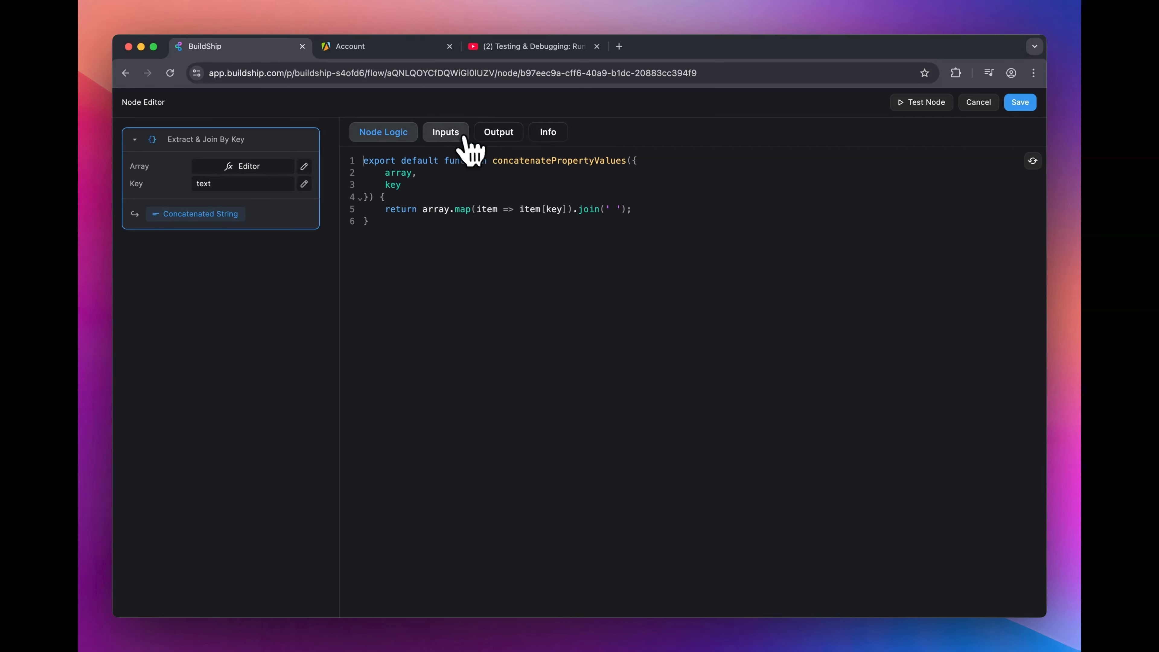
{"action": "left_click", "coordinate": [455, 144]}
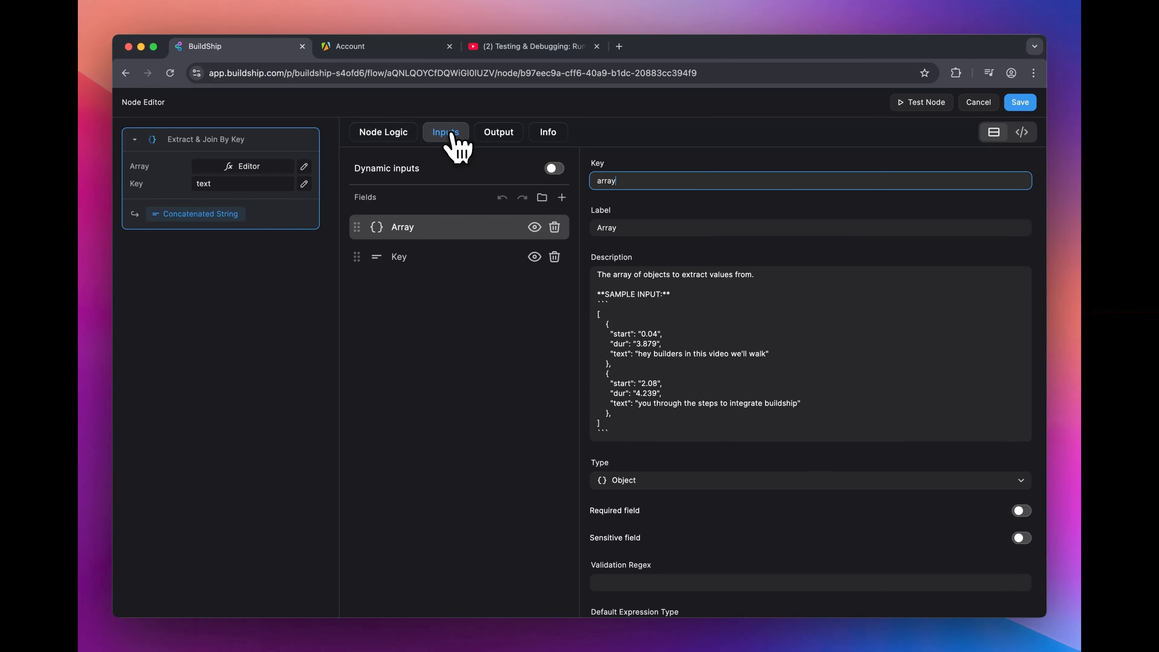
{"action": "scroll", "coordinate": [661, 364], "scroll_direction": "down", "scroll_amount": 2}
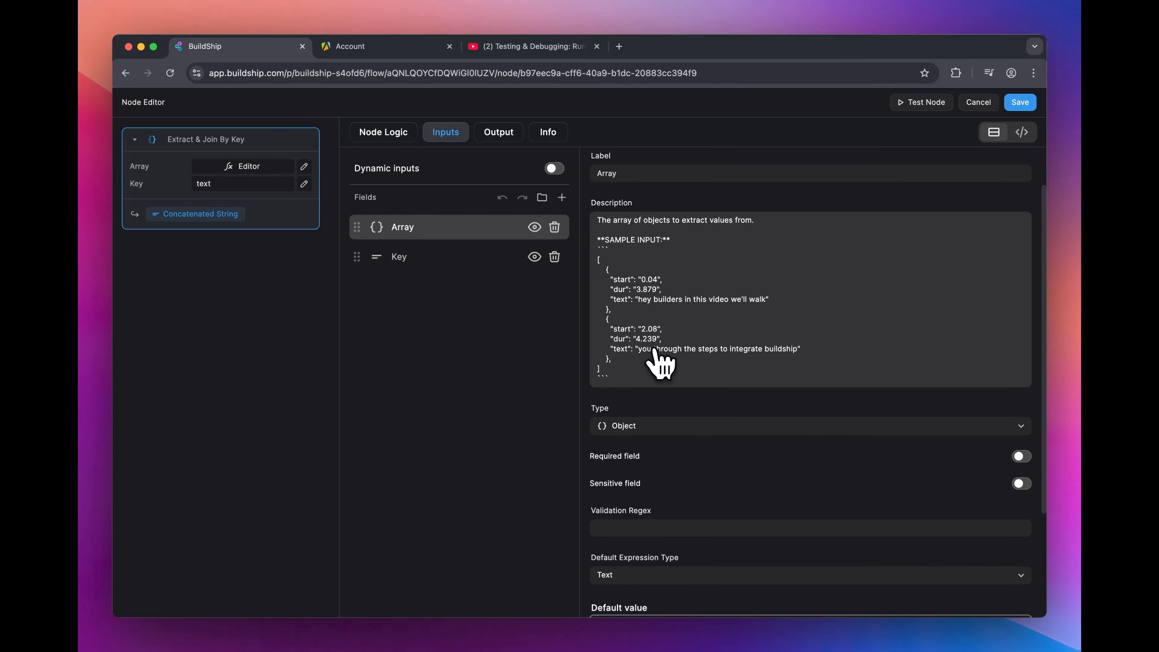
{"action": "left_click", "coordinate": [659, 427]}
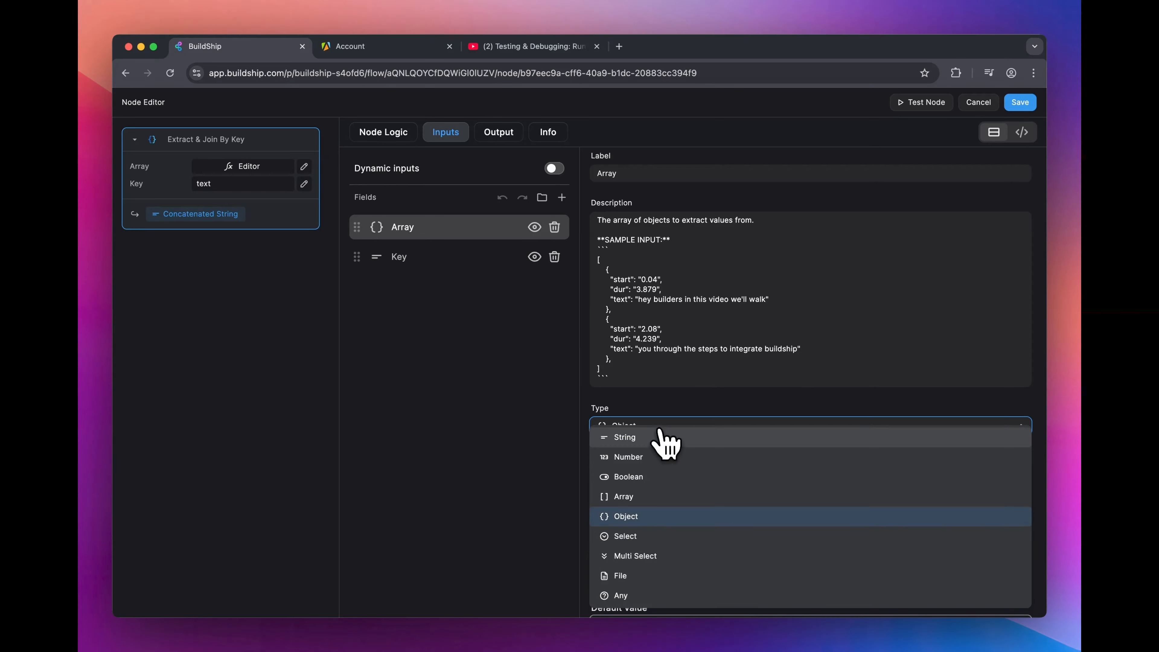
{"action": "left_click", "coordinate": [666, 497]}
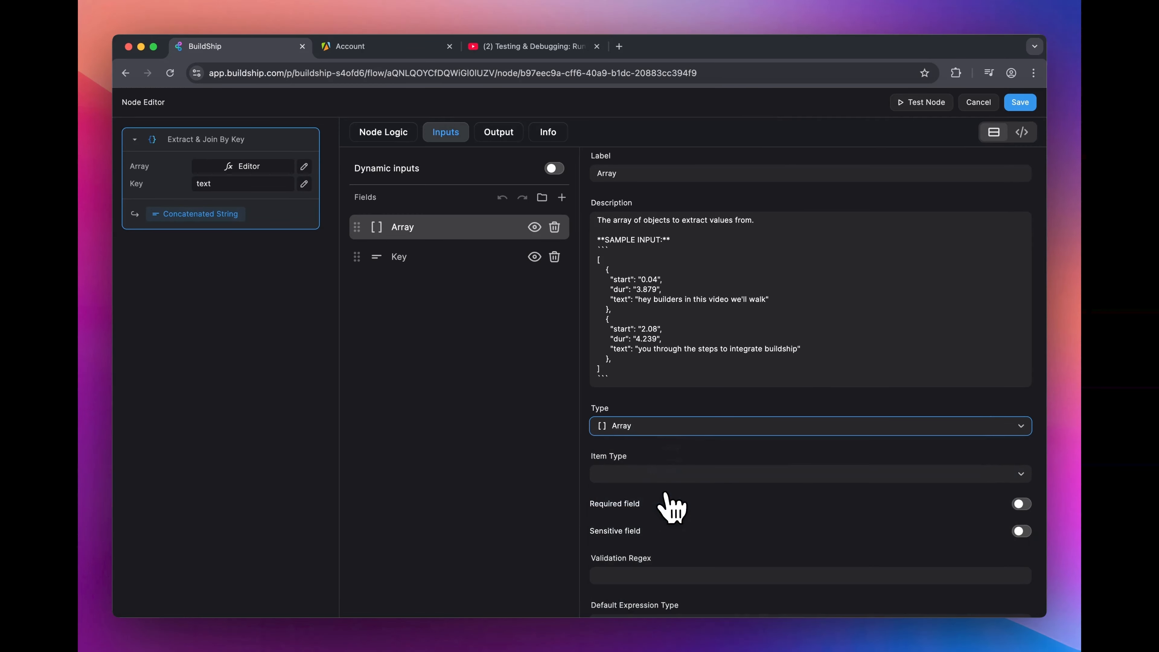
{"action": "left_click", "coordinate": [1031, 102]}
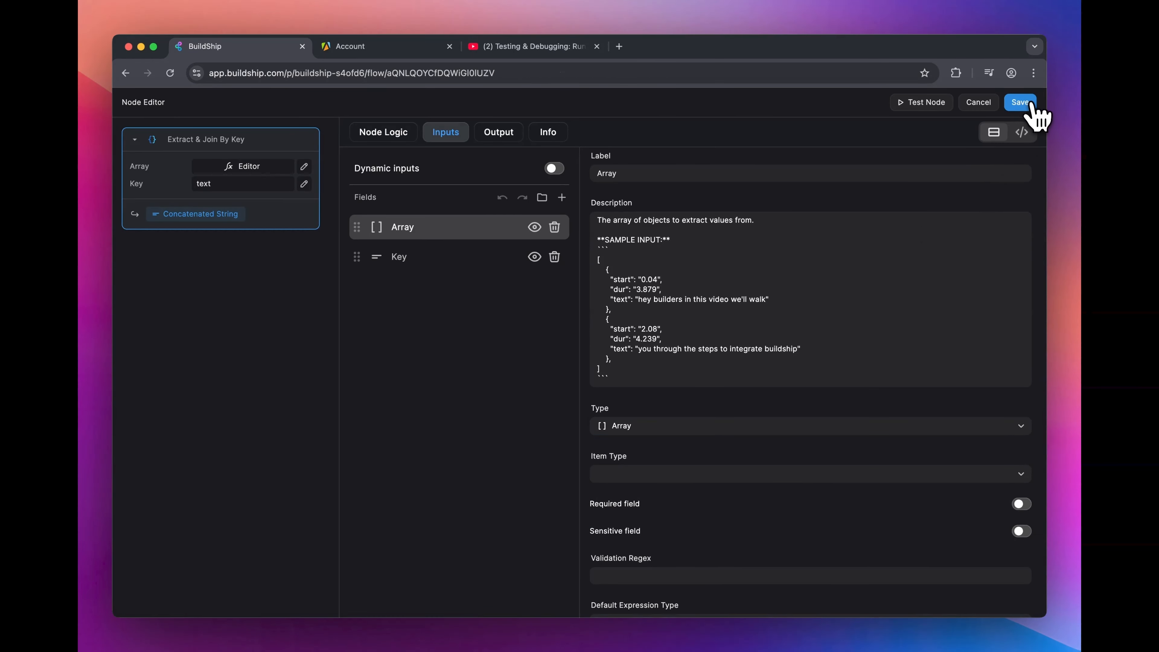
Step: Set the test target back to the whole Flow and run the test with the same video URL
{"action": "left_click", "coordinate": [868, 104]}
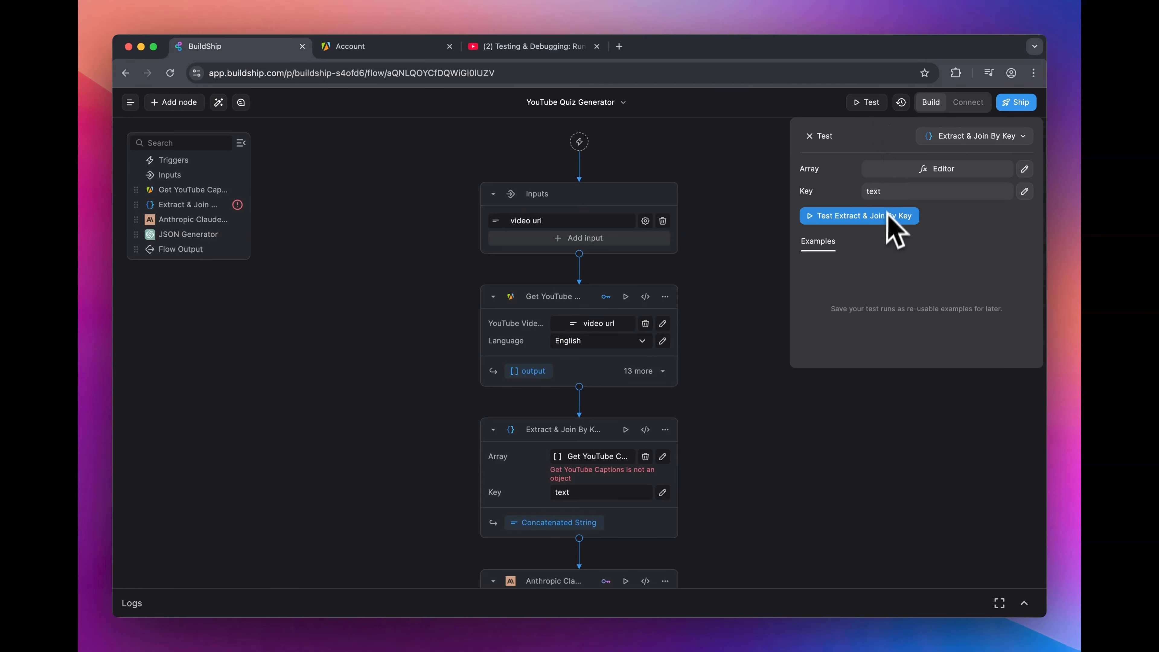
{"action": "left_click", "coordinate": [975, 137]}
{"action": "left_click", "coordinate": [956, 160]}
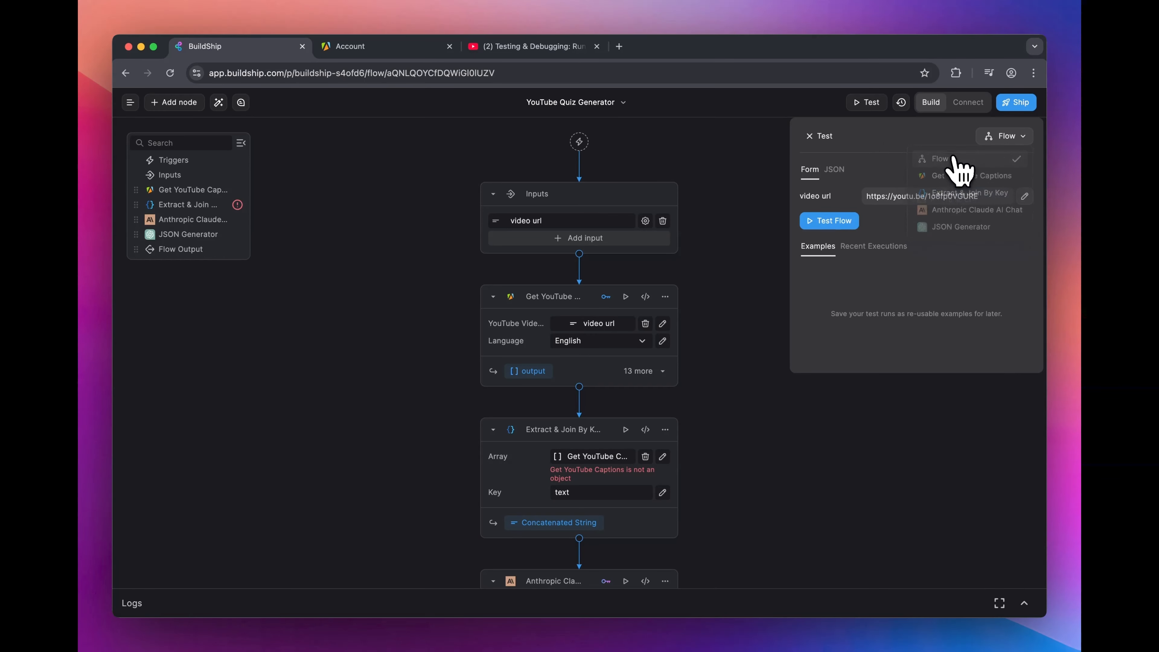
{"action": "left_click", "coordinate": [848, 222]}
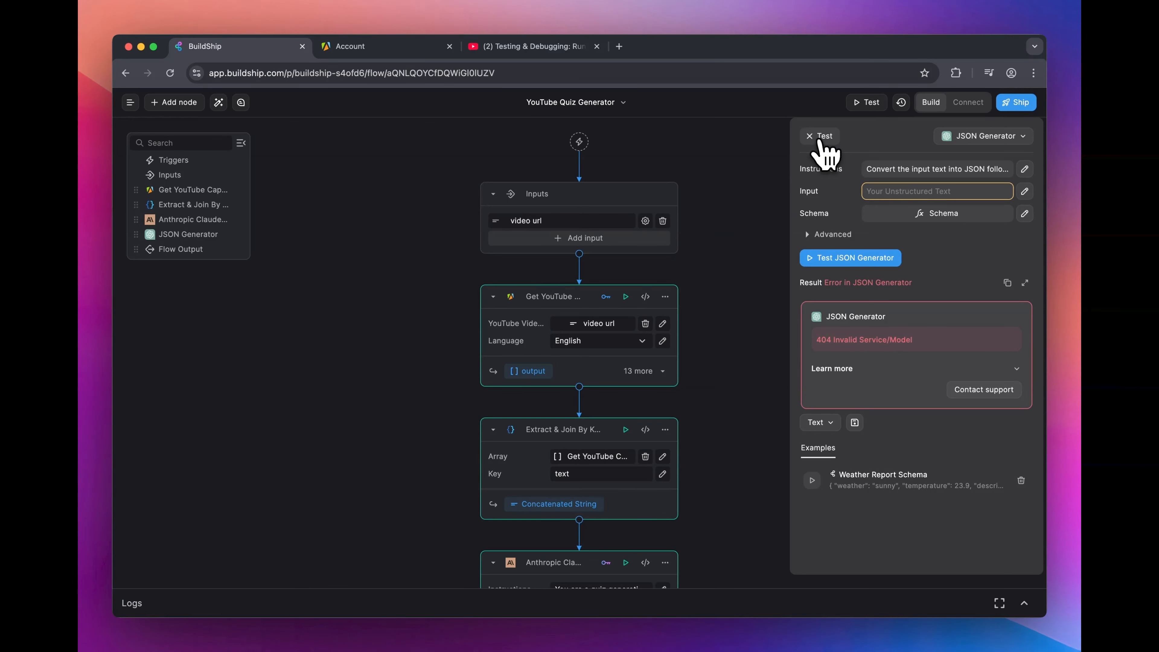
Step: Expand the JSON Generator node's advanced settings and set its model to gpt-4.1
{"action": "scroll", "coordinate": [721, 379], "scroll_direction": "down", "scroll_amount": 8}
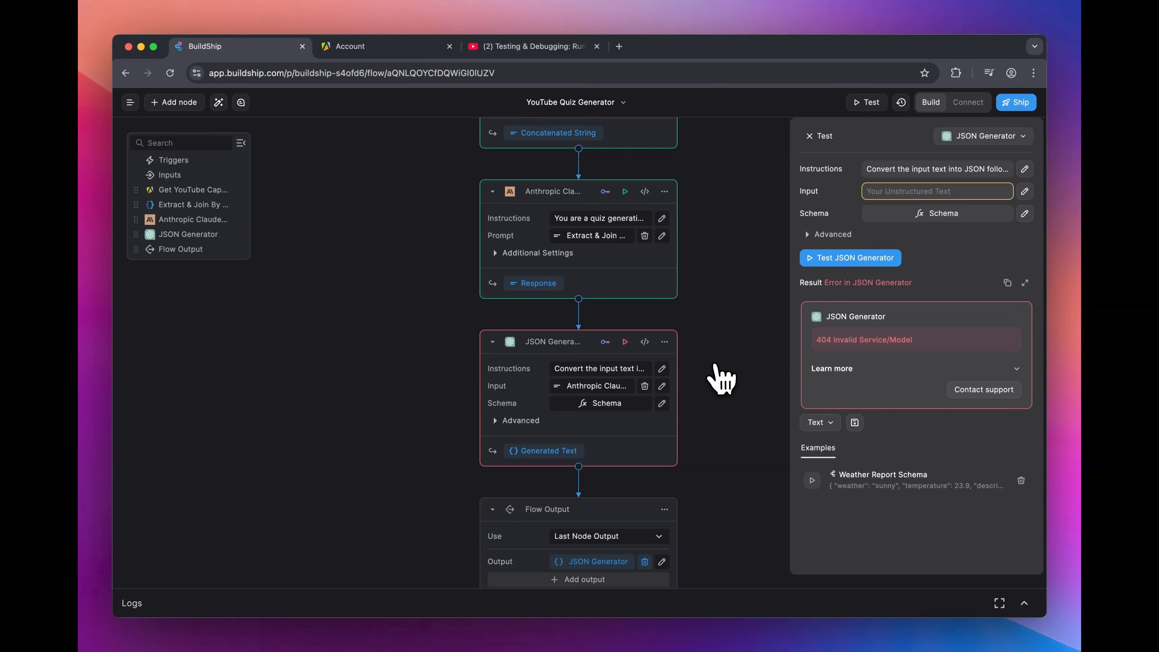
{"action": "left_click", "coordinate": [520, 420]}
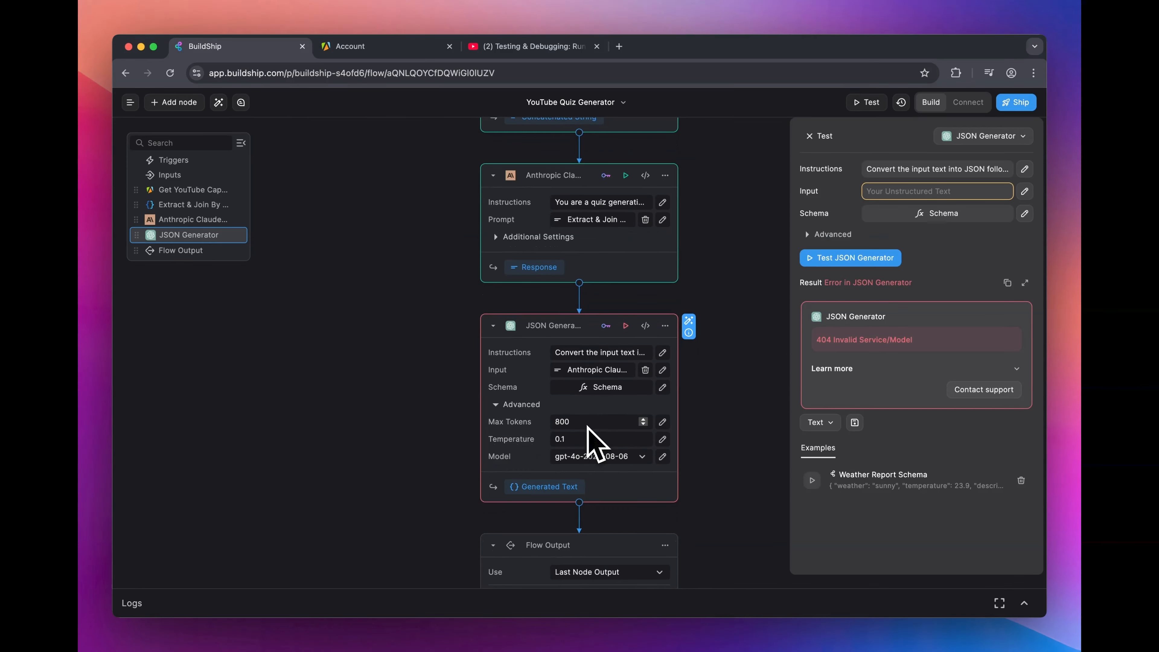
{"action": "left_click", "coordinate": [594, 458]}
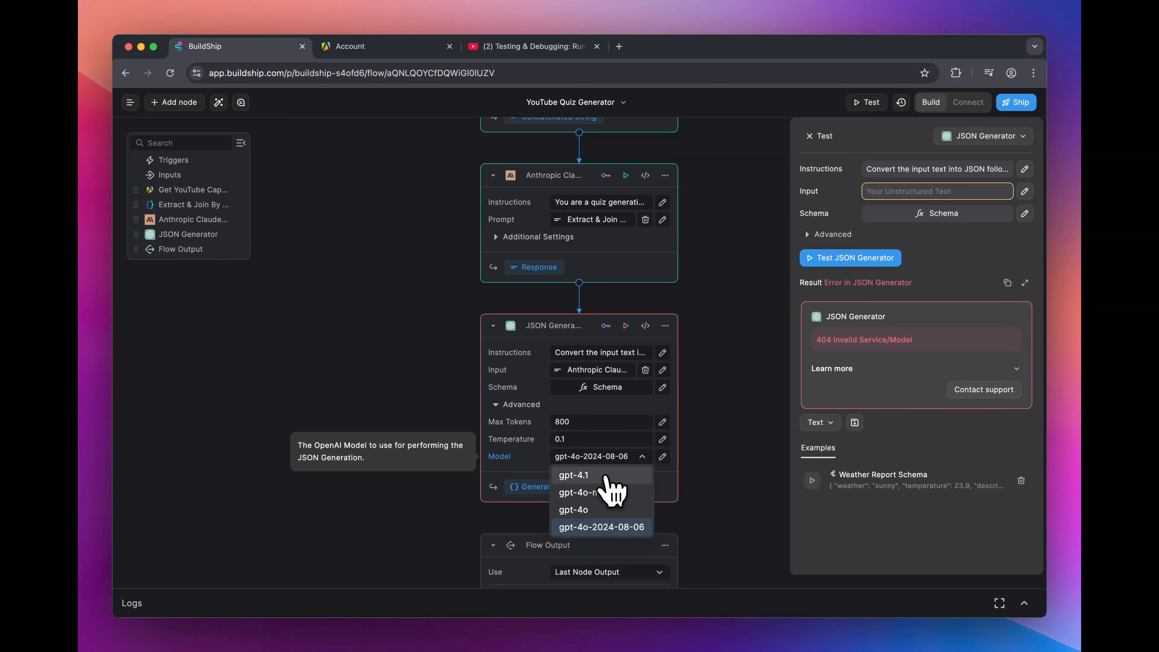
{"action": "left_click", "coordinate": [611, 477]}
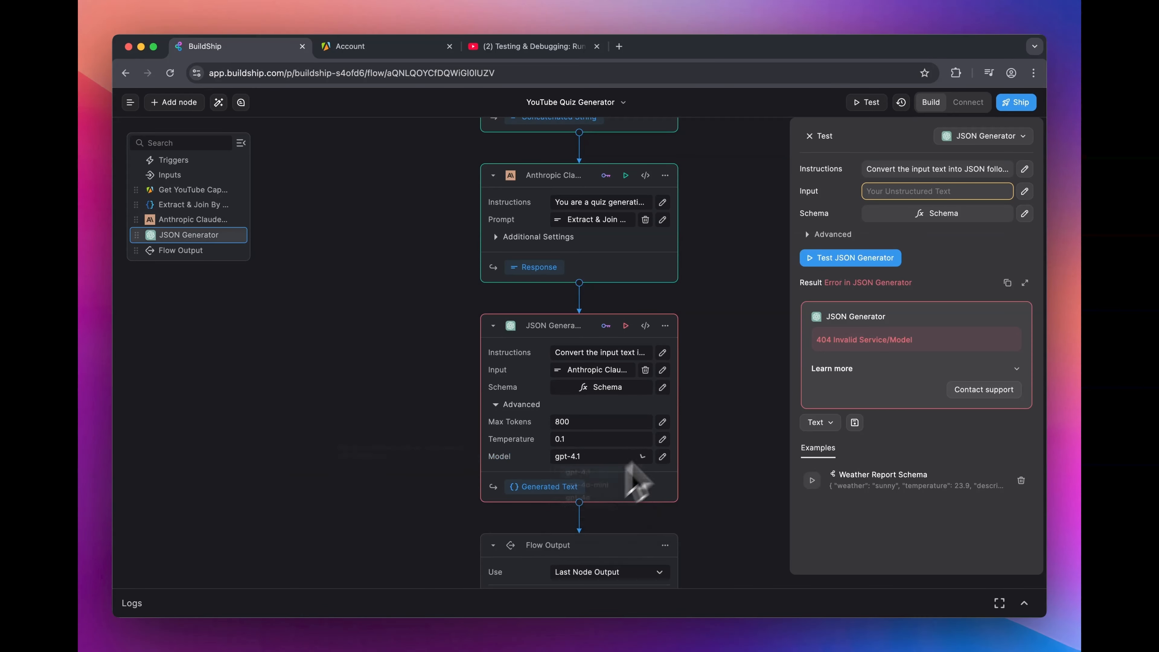
Step: Select the whole Flow as the test target and rerun it using the updated JSON Generator model
{"action": "left_click", "coordinate": [991, 137]}
{"action": "left_click", "coordinate": [943, 159]}
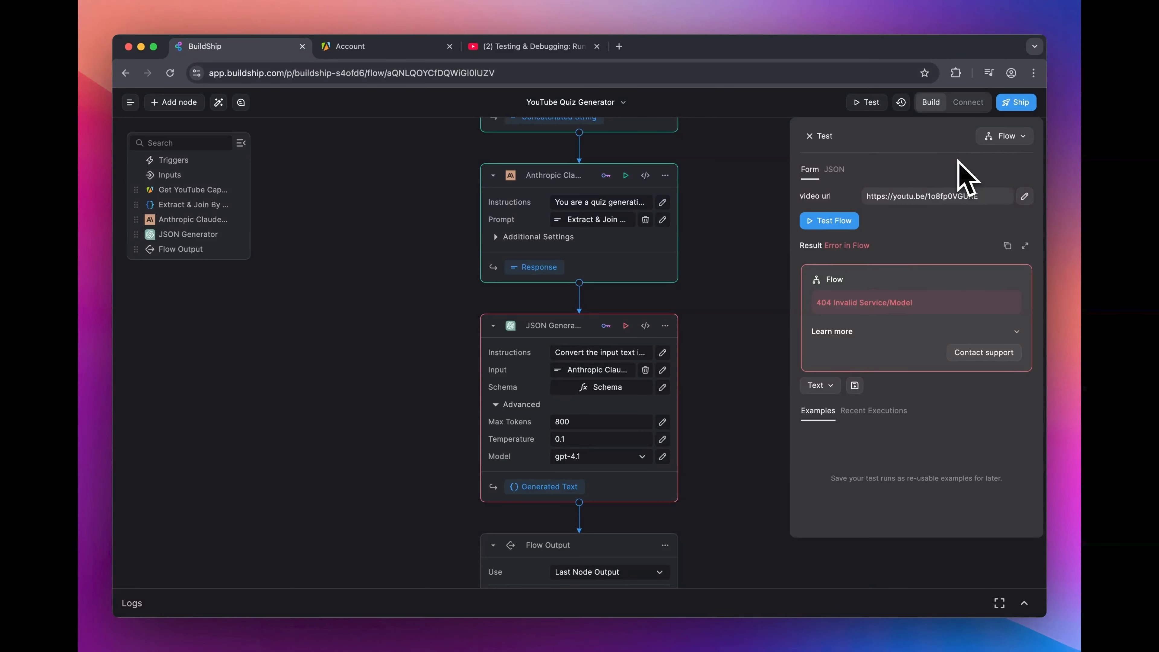
{"action": "left_click", "coordinate": [843, 223]}
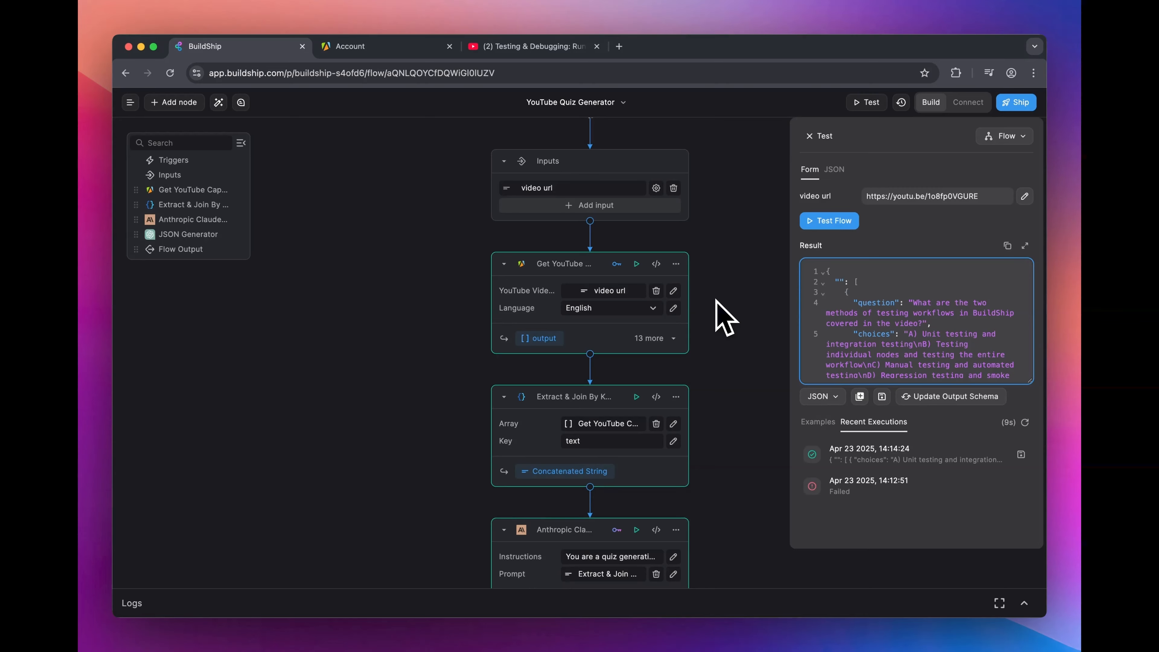
Step: Enlarge the test result, examine the answer entries and the array's key in the quiz JSON, and close the result and test pane
{"action": "left_click", "coordinate": [1026, 246]}
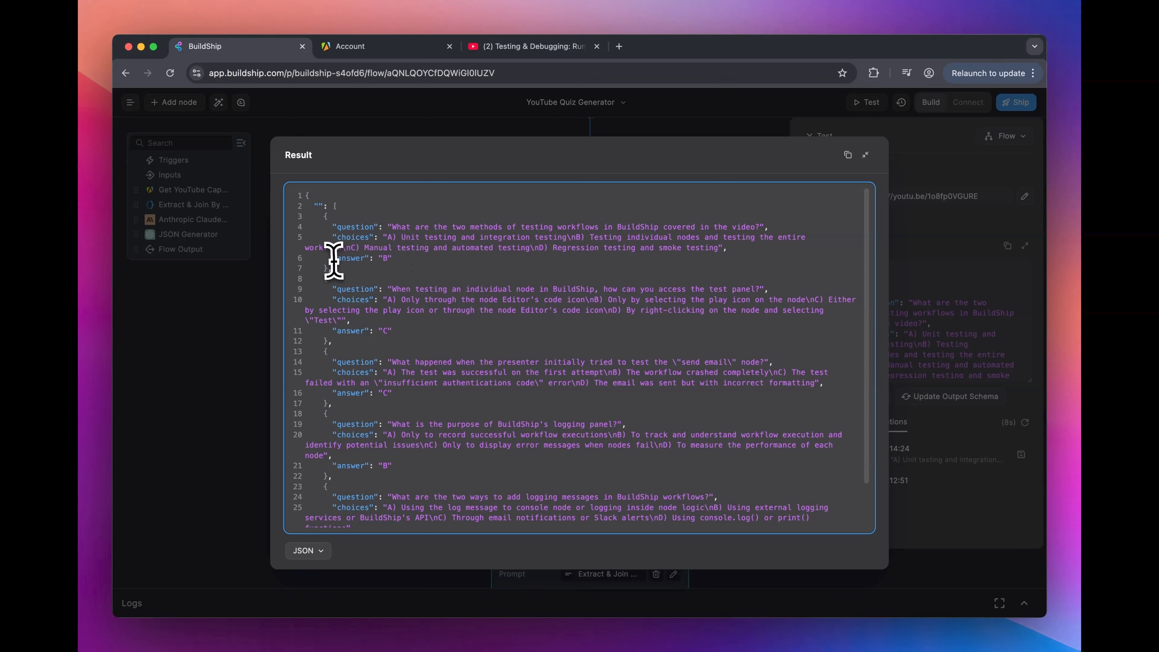
{"action": "triple_click", "coordinate": [385, 259]}
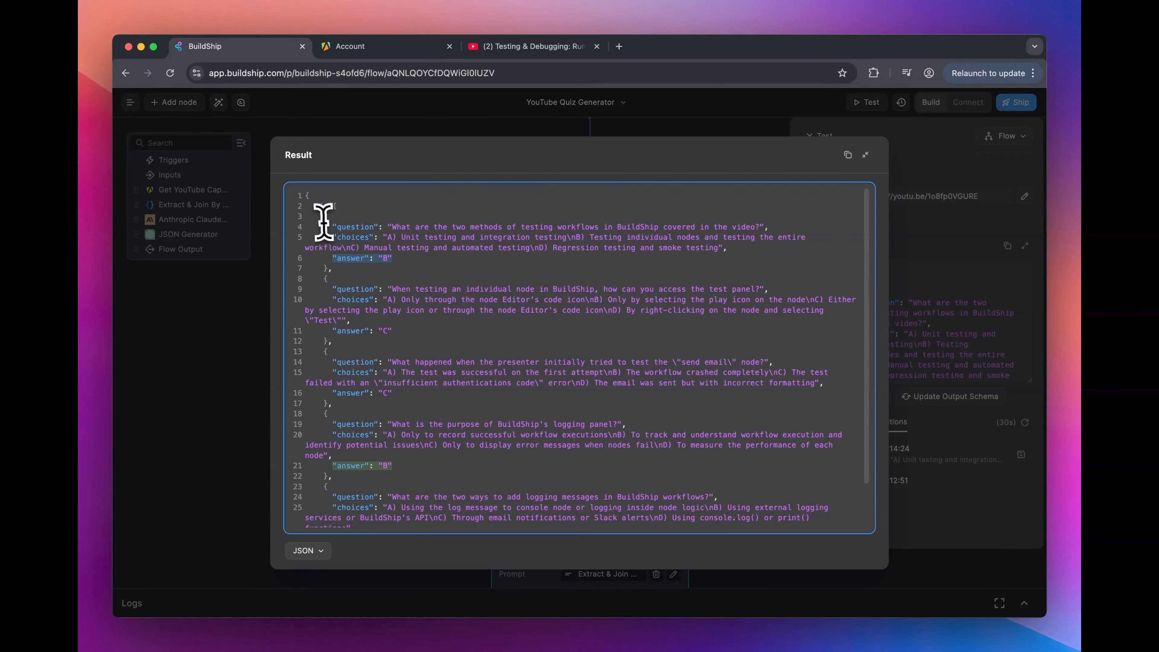
{"action": "double_click", "coordinate": [317, 206]}
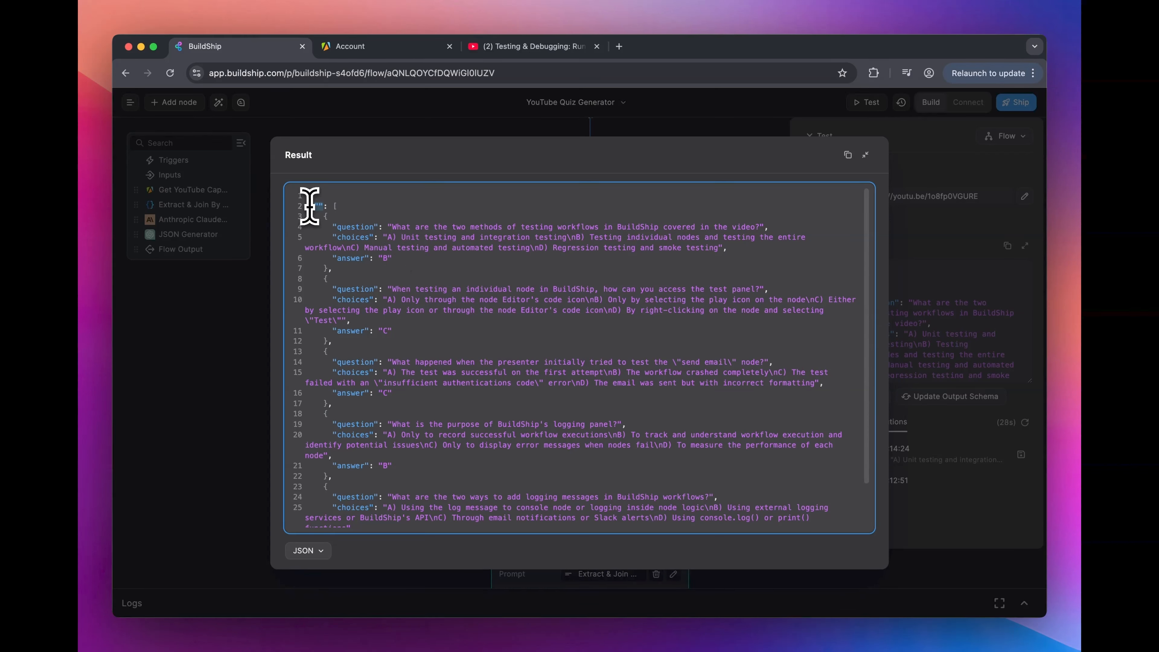
{"action": "left_click", "coordinate": [632, 110]}
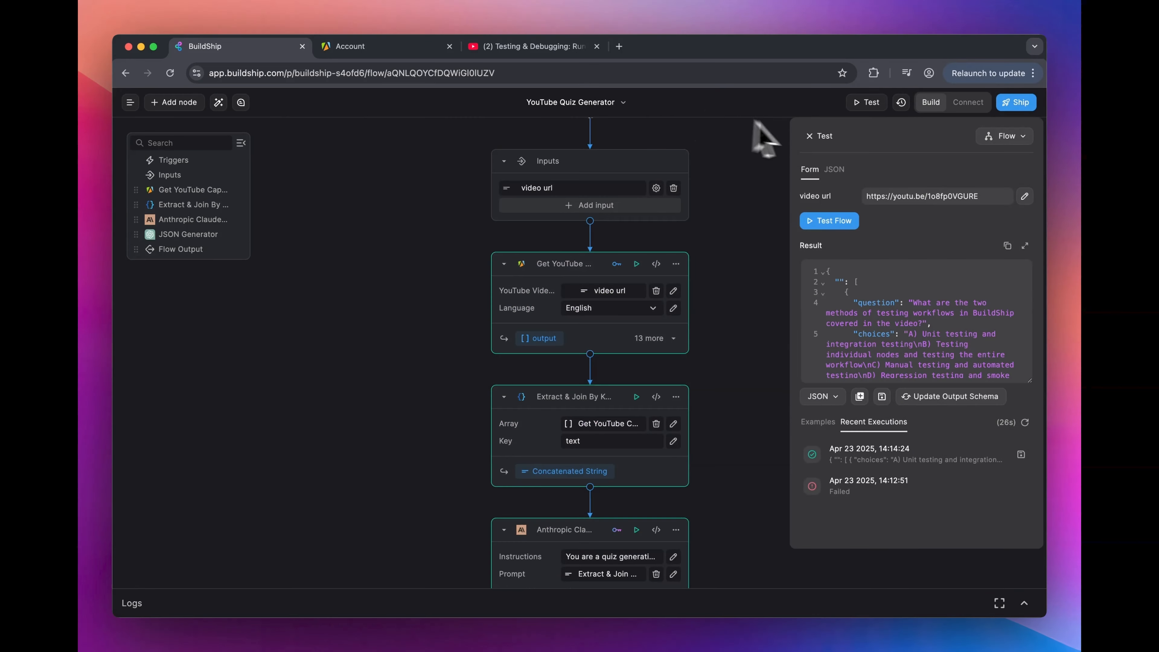
{"action": "left_click", "coordinate": [808, 135]}
Step: Name the top-level array field in the JSON Generator's schema quiz and close the schema editor
{"action": "scroll", "coordinate": [797, 228], "scroll_direction": "down", "scroll_amount": 10}
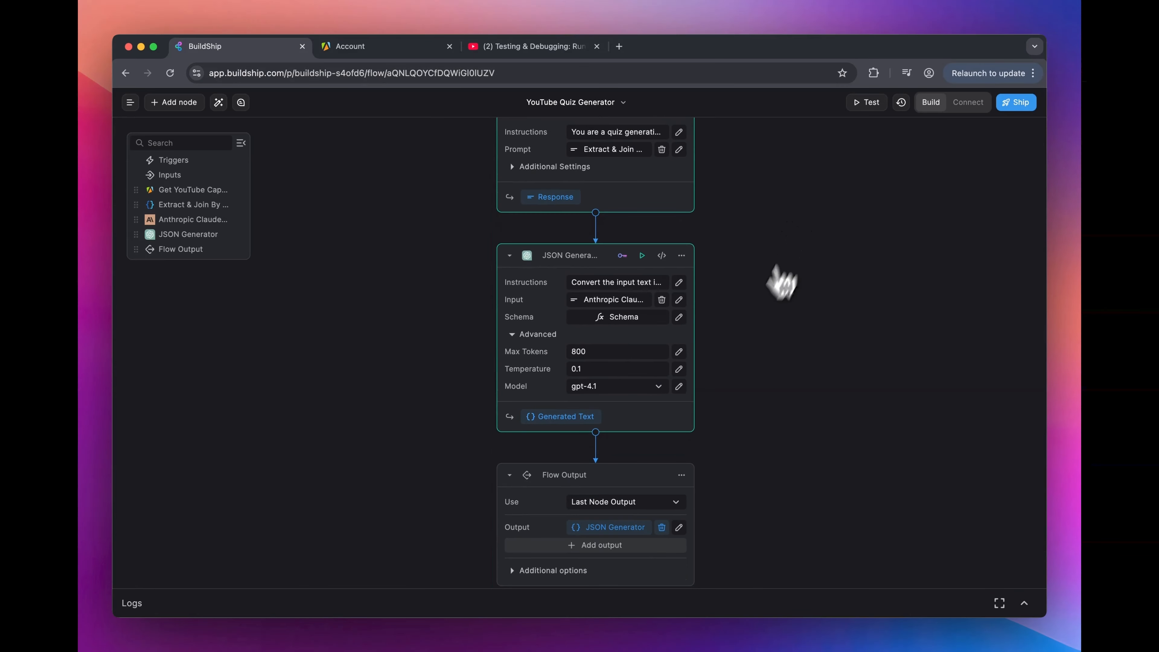
{"action": "left_click", "coordinate": [640, 320]}
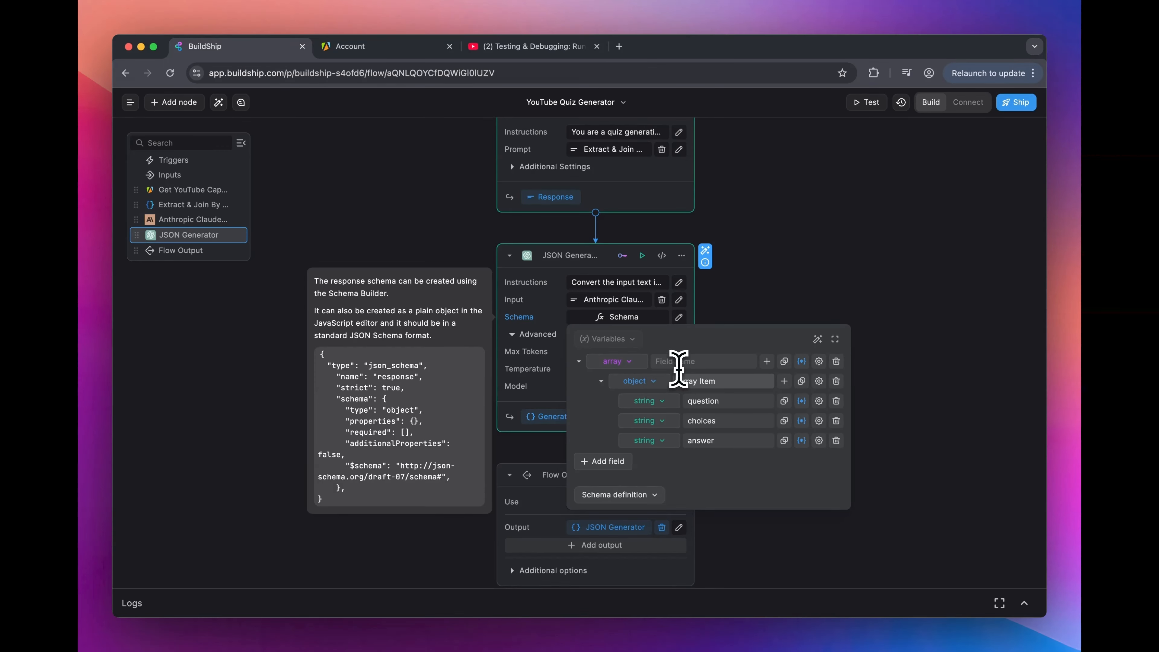
{"action": "left_click", "coordinate": [693, 361]}
{"action": "type", "text": "qui"}
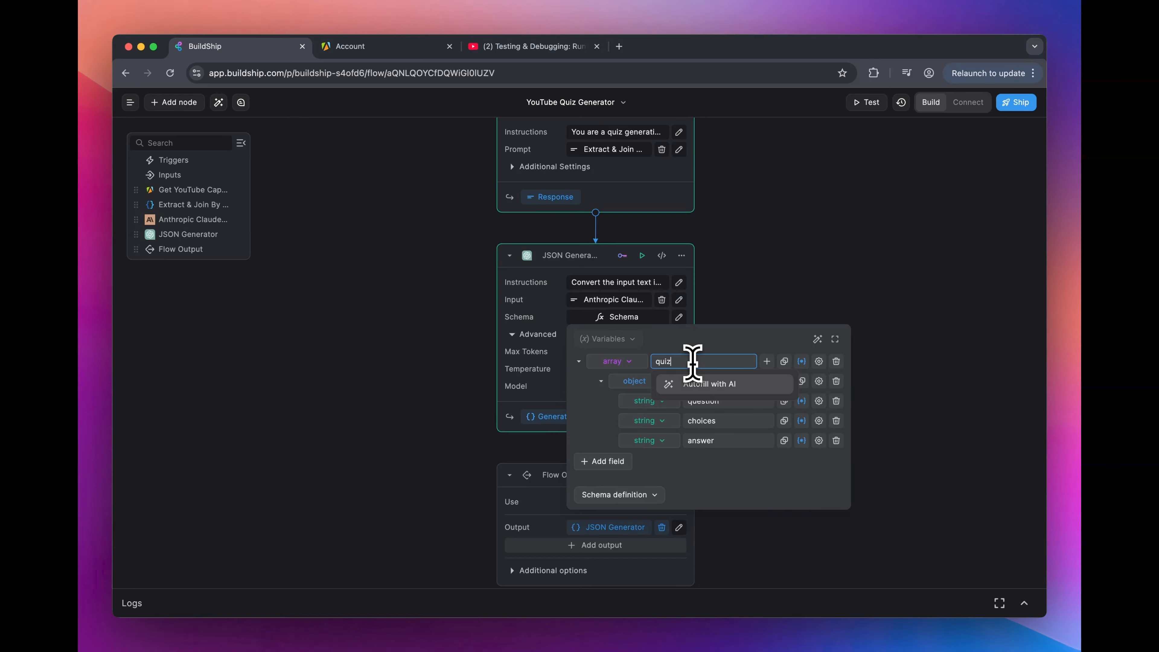
{"action": "type", "text": "z"}
{"action": "left_click", "coordinate": [824, 251]}
Step: Rerun the test for the whole Flow and enlarge the result to check the quiz key in the JSON
{"action": "left_click", "coordinate": [870, 102]}
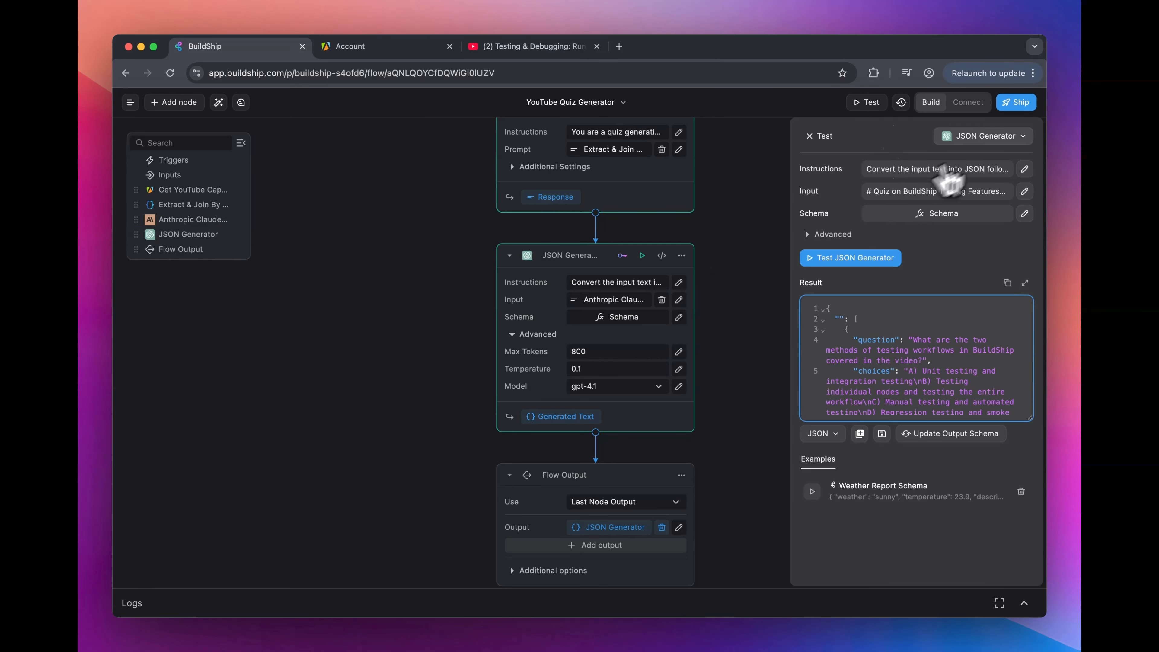
{"action": "left_click", "coordinate": [994, 137]}
{"action": "left_click", "coordinate": [985, 152]}
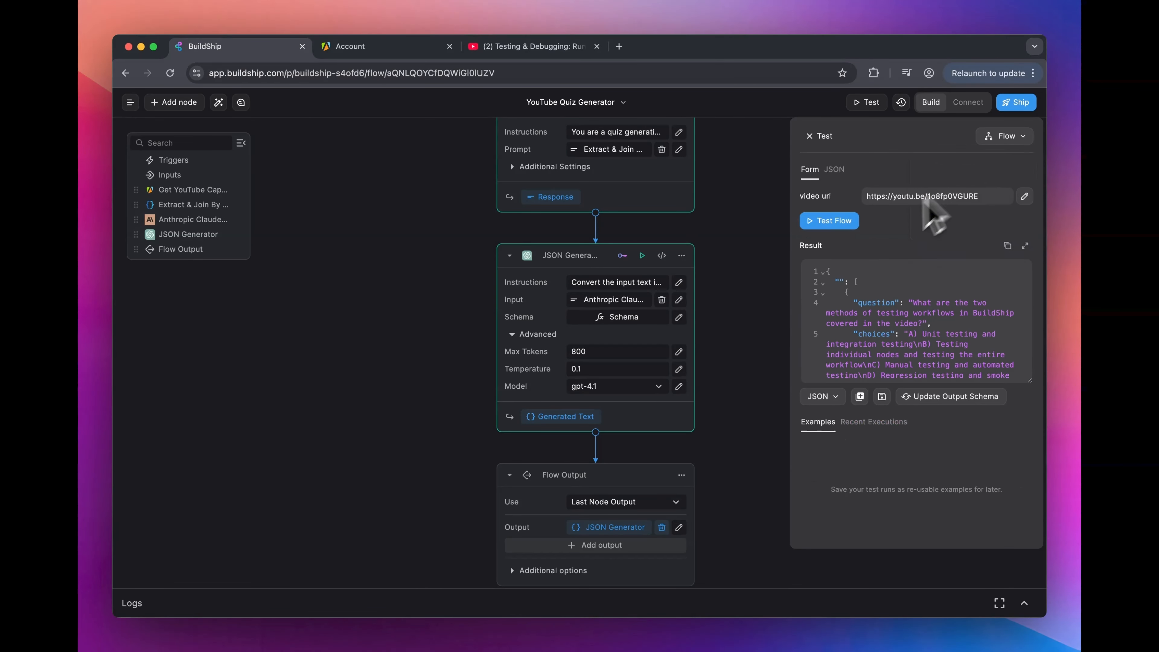
{"action": "left_click", "coordinate": [830, 221]}
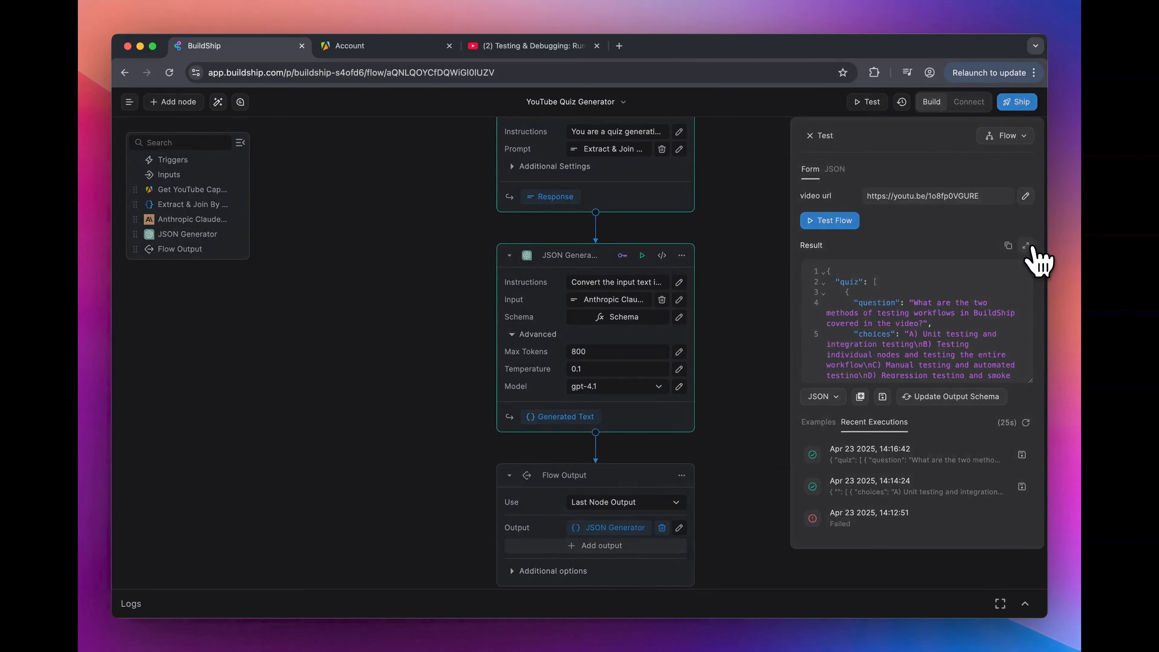
{"action": "left_click", "coordinate": [1027, 246]}
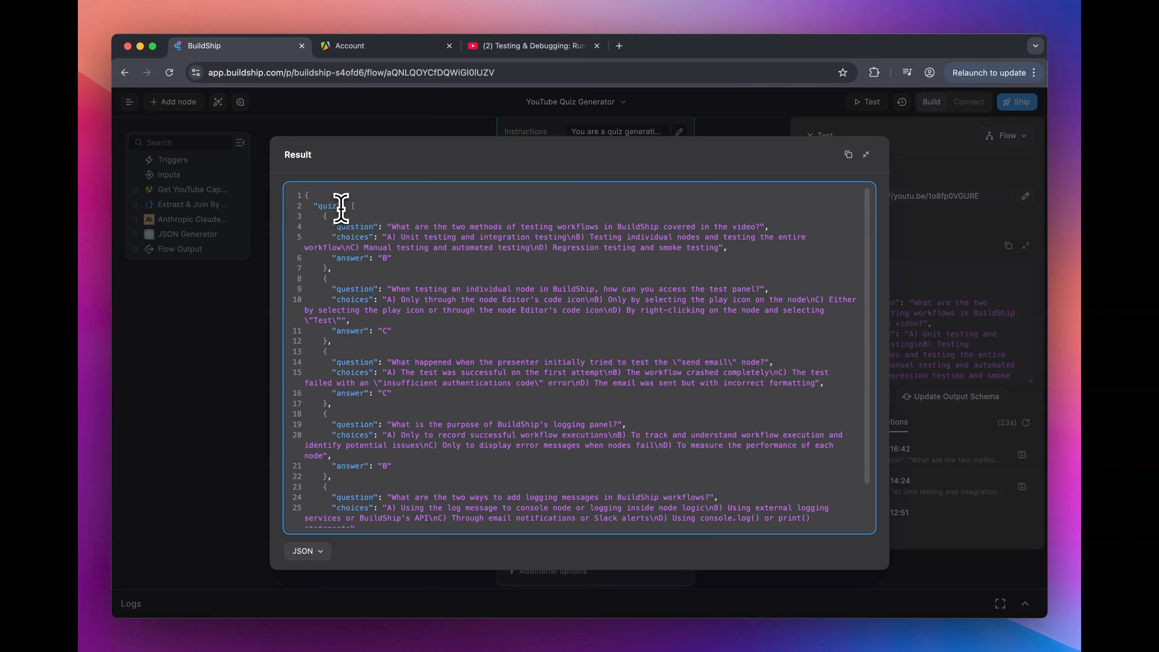
{"action": "left_click_drag", "start_coordinate": [340, 207], "coordinate": [313, 207]}
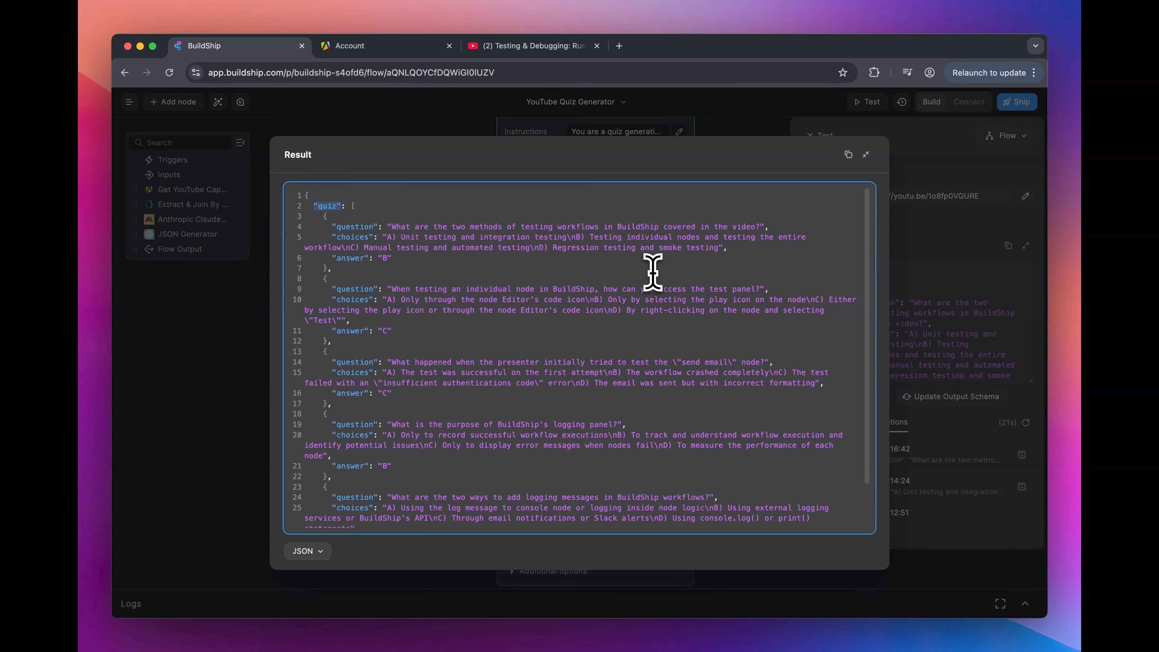